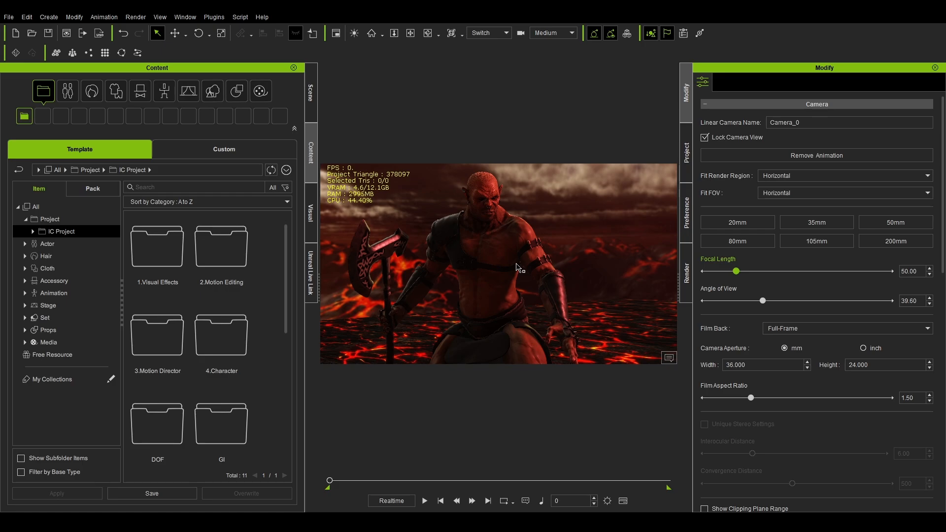
Play the barbarian scene's animation in iClone and open the Unreal Live Link transfer settings.
{"action": "key", "text": "space"}
{"action": "left_click", "coordinate": [311, 272]}
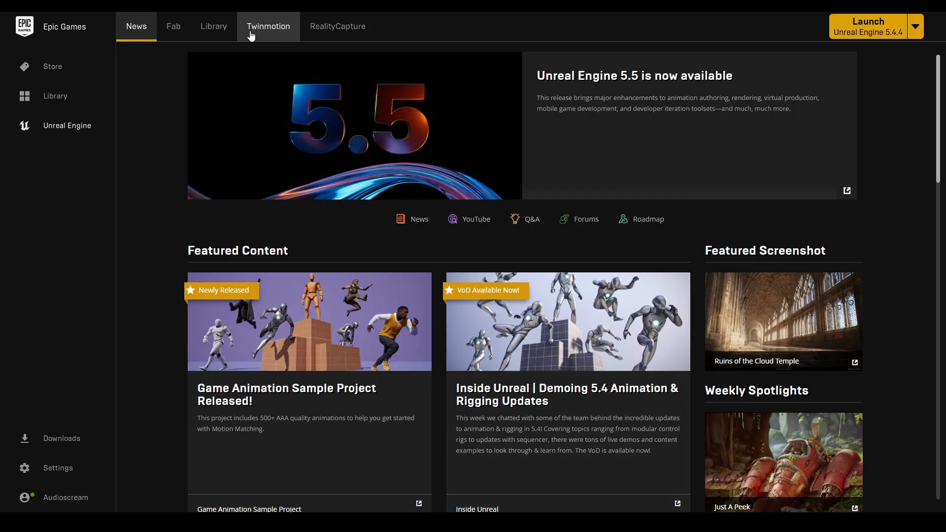
Switch to the Epic Games Launcher and open the UDW_tut project from the Unreal Engine library.
{"action": "left_click", "coordinate": [222, 30]}
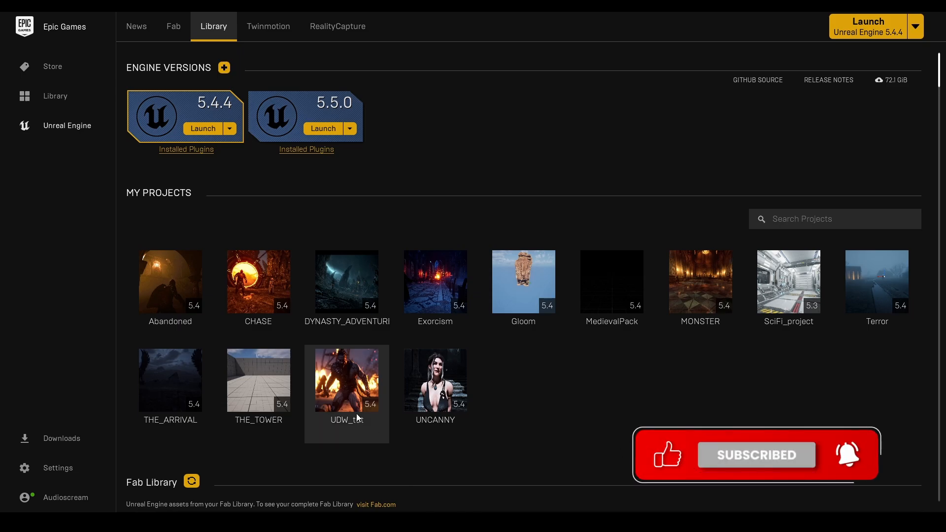
{"action": "double_click", "coordinate": [349, 398]}
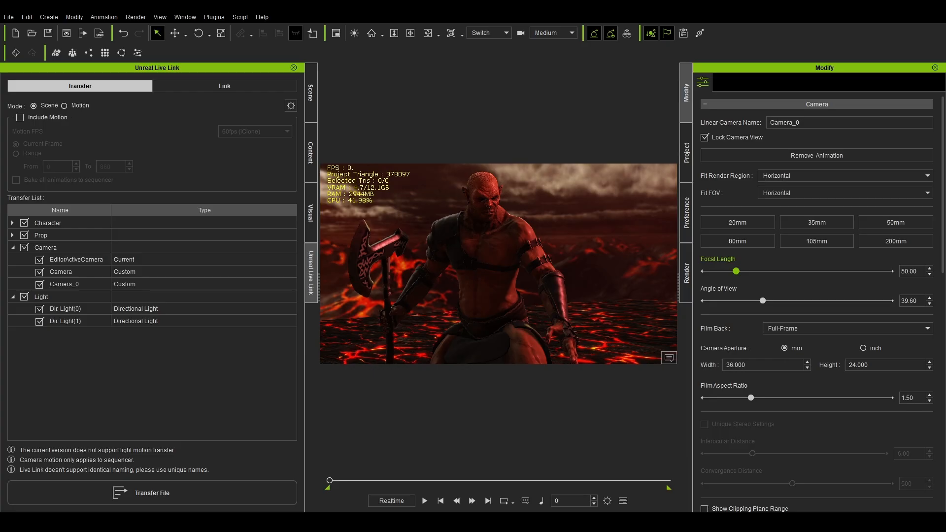
Show the UDW_tut project's folder on disk from the Epic Games Launcher library and open its Plugins folder.
{"action": "mouse_move", "coordinate": [430, 522]}
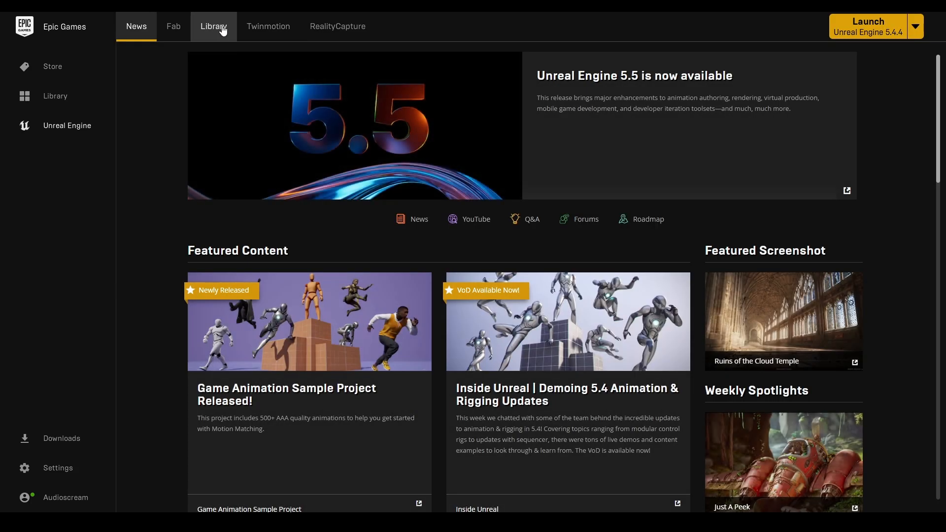
{"action": "left_click", "coordinate": [213, 27]}
{"action": "right_click", "coordinate": [342, 376]}
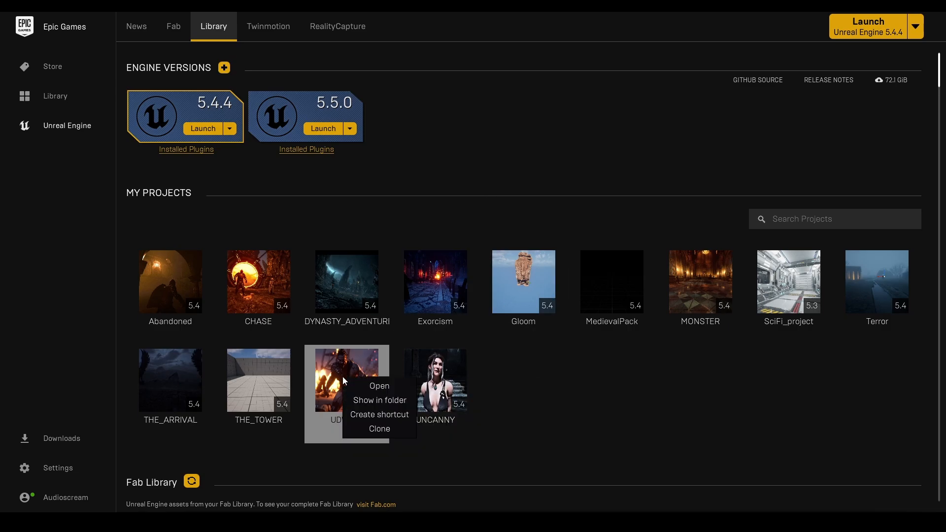
{"action": "left_click", "coordinate": [376, 395]}
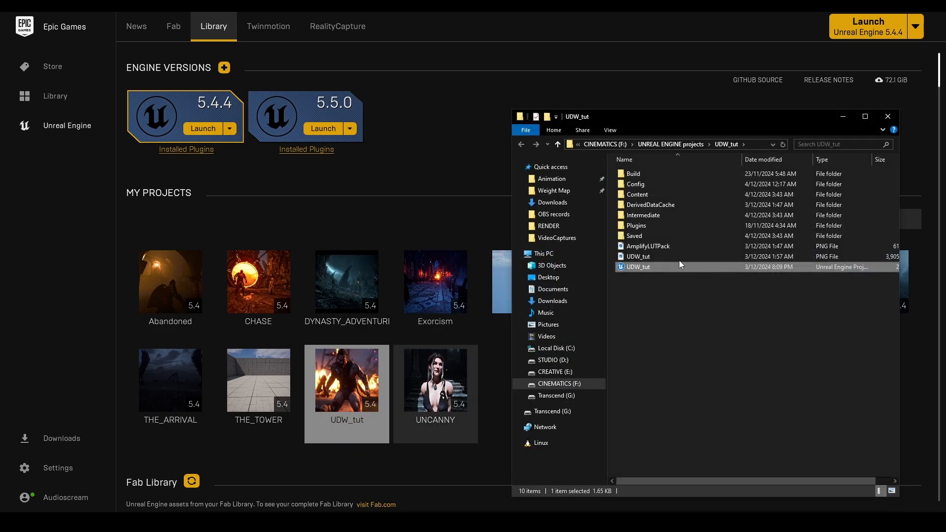
{"action": "double_click", "coordinate": [644, 227]}
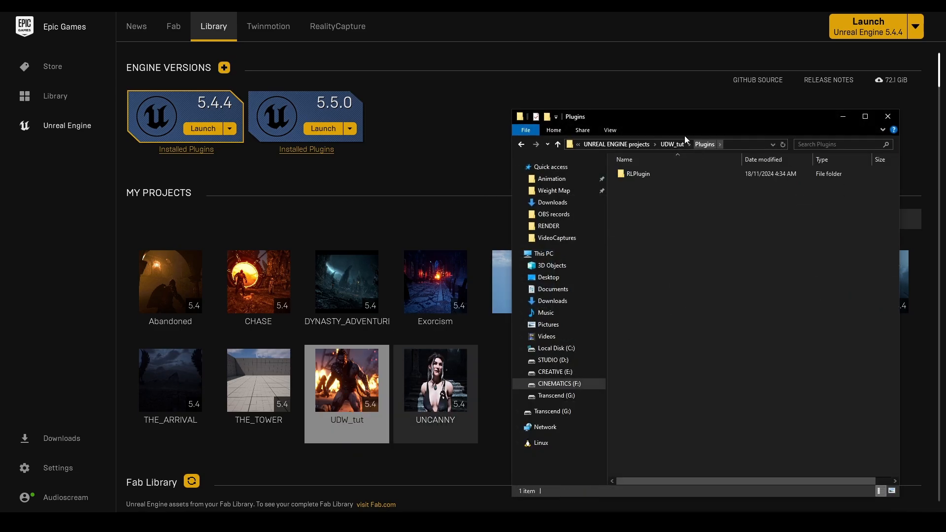
Select the Content and Plugins folders in Reallusion's Shared Plugins, under Auto Setup, Unreal, Auto Setup 1.37 For Unreal 5.4.
{"action": "left_click_drag", "start_coordinate": [682, 119], "coordinate": [533, 102]}
{"action": "double_click", "coordinate": [501, 158]}
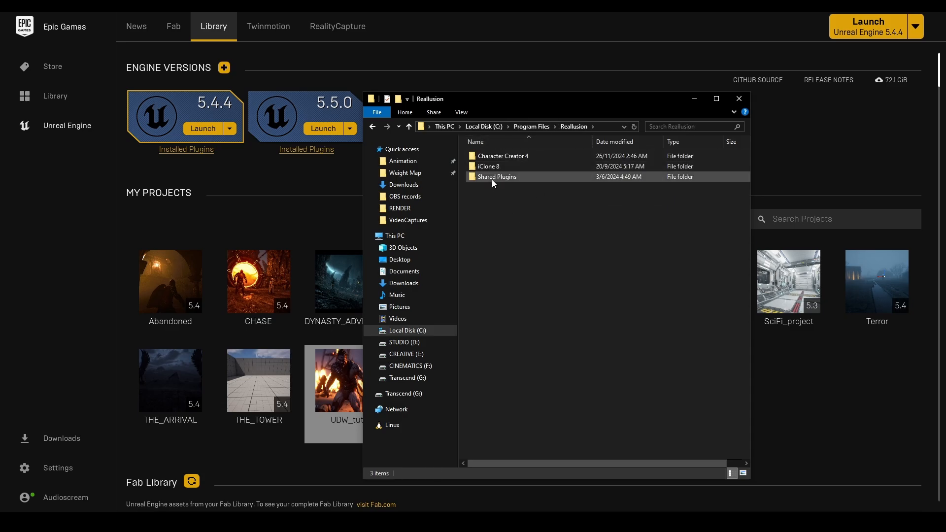
{"action": "double_click", "coordinate": [492, 177]}
{"action": "double_click", "coordinate": [514, 157]}
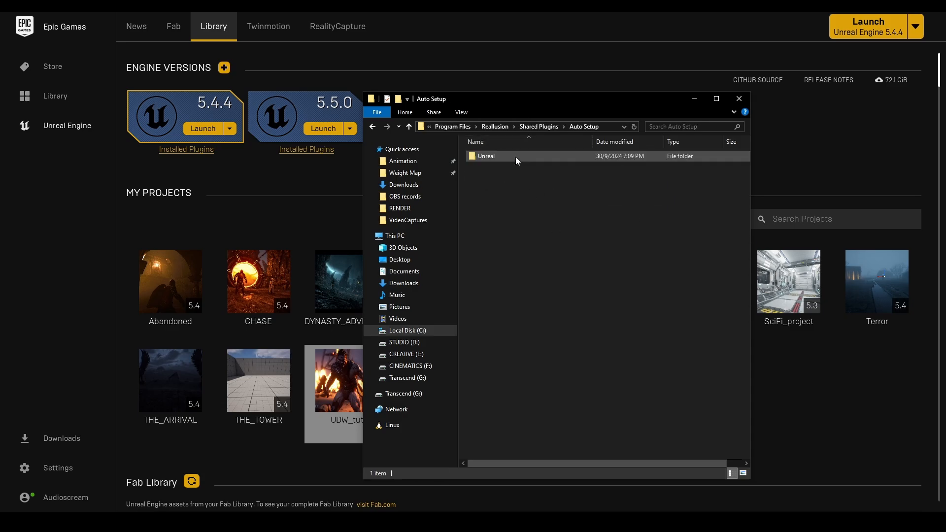
{"action": "double_click", "coordinate": [515, 157]}
{"action": "double_click", "coordinate": [527, 206]}
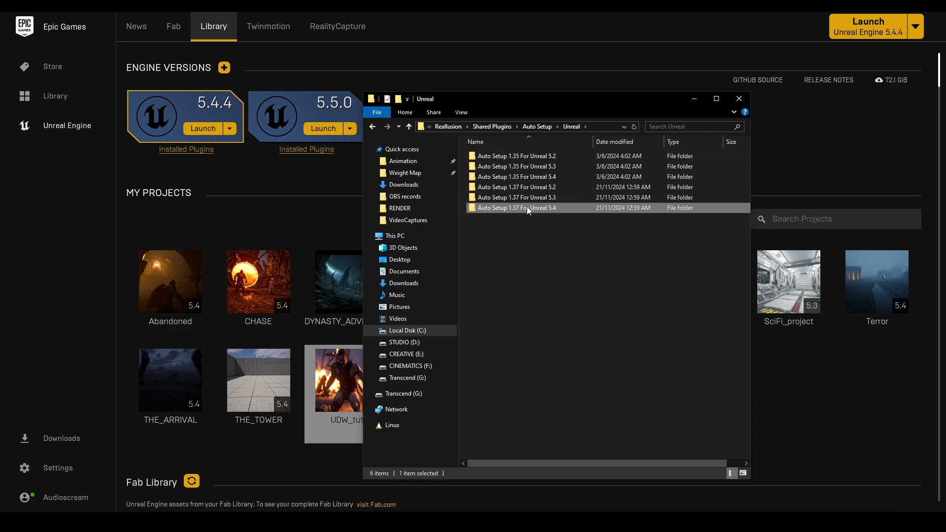
{"action": "left_click", "coordinate": [490, 168]}
{"action": "left_click", "coordinate": [495, 158], "text": "shift"}
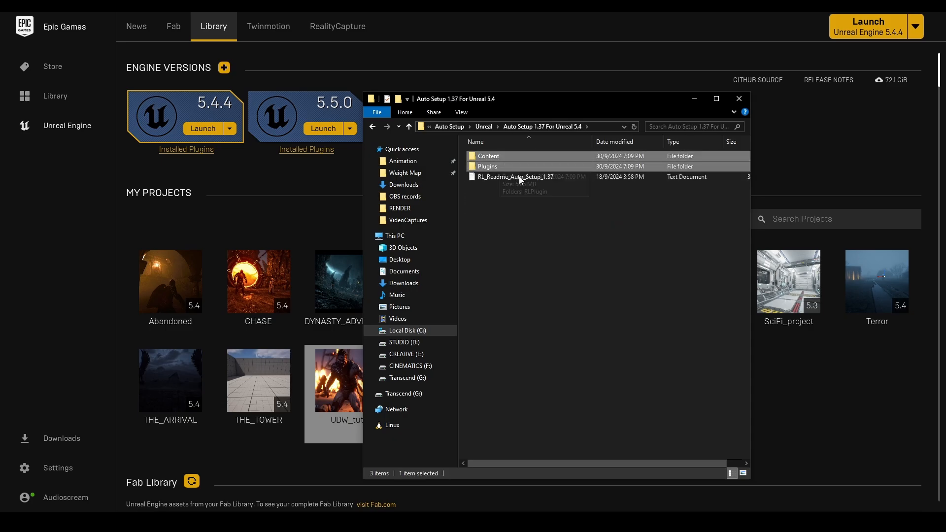
Return to the UDW_tut project folder in File Explorer and minimize the window.
{"action": "key", "text": "alt+Up"}
{"action": "key", "text": "alt+Up"}
{"action": "key", "text": "alt+Up"}
{"action": "key", "text": "alt+Up"}
{"action": "key", "text": "alt+Up"}
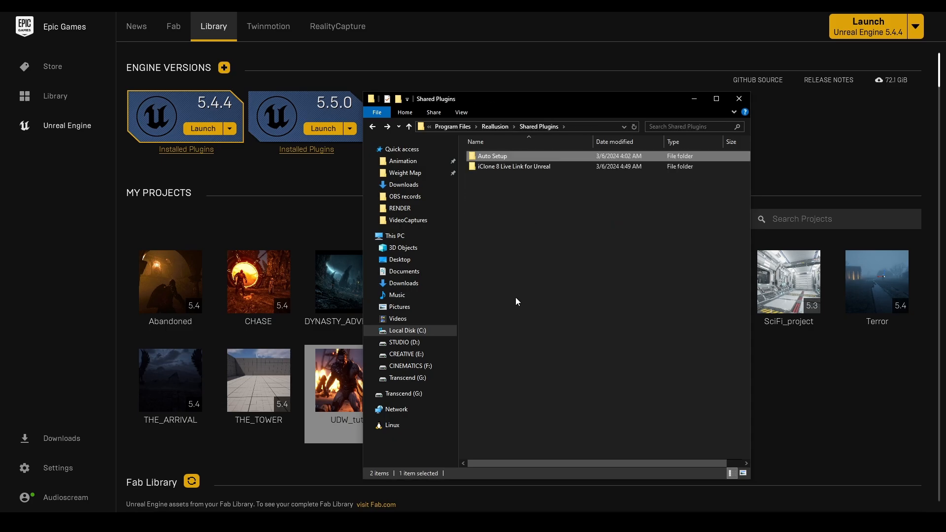
{"action": "key", "text": "alt+Left"}
{"action": "key", "text": "alt+Left"}
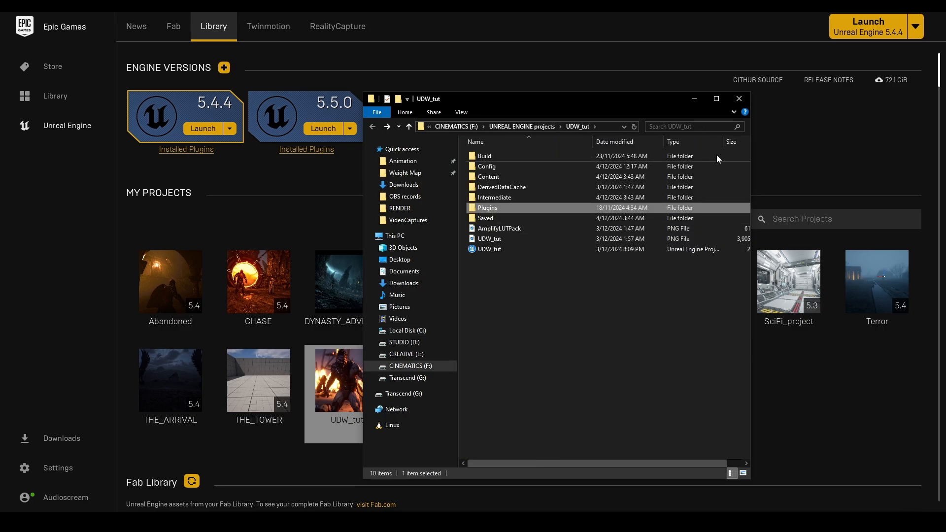
{"action": "left_click", "coordinate": [694, 100]}
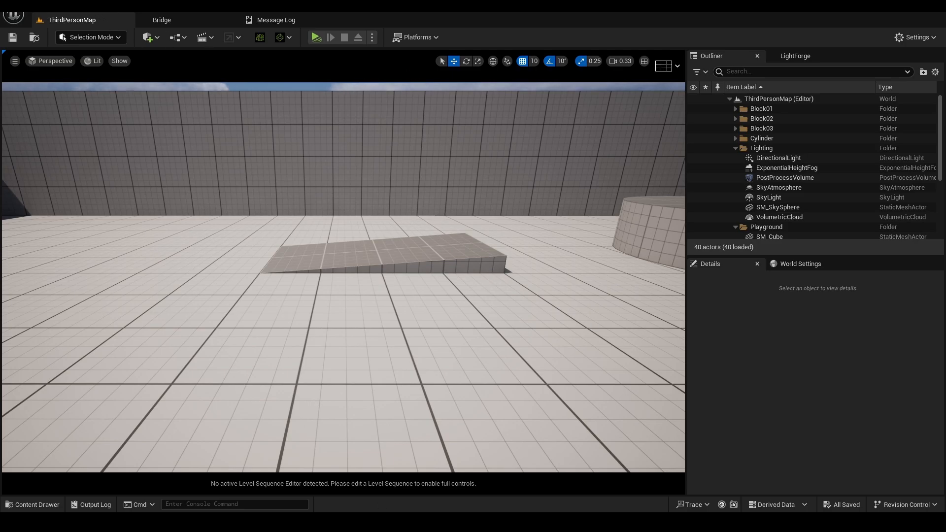
Search Unreal Engine's plugins for "iclone" to check the Auto Setup and Live Link plugins, and close the plugin browser.
{"action": "left_click", "coordinate": [58, 8]}
{"action": "left_click", "coordinate": [92, 170]}
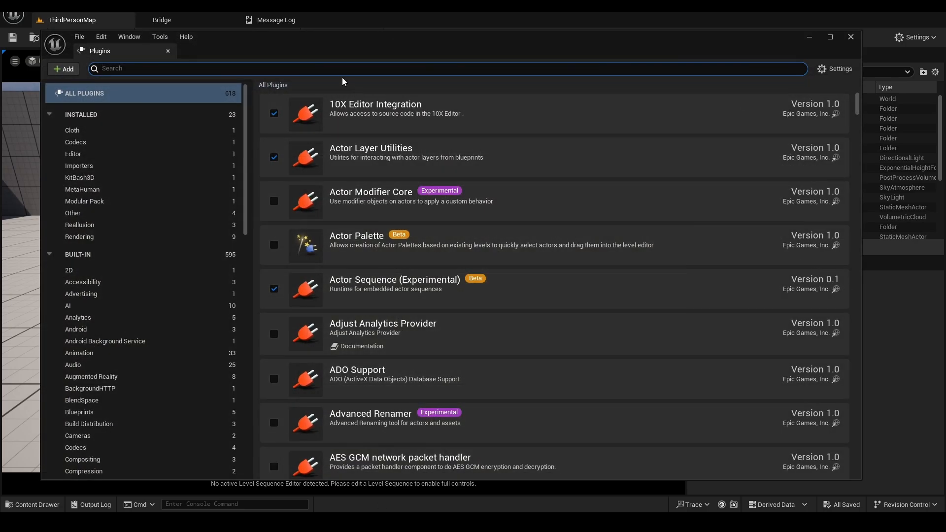
{"action": "type", "text": "iclone"}
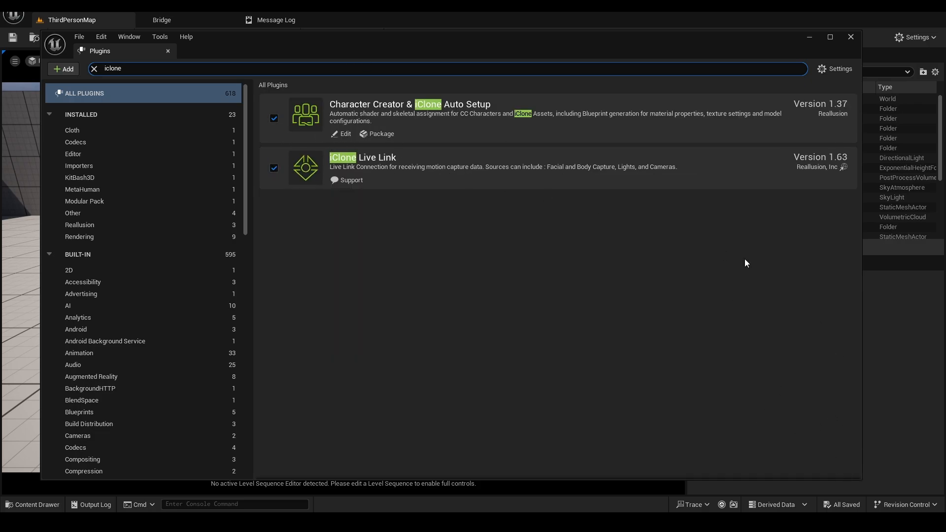
{"action": "left_click", "coordinate": [851, 37]}
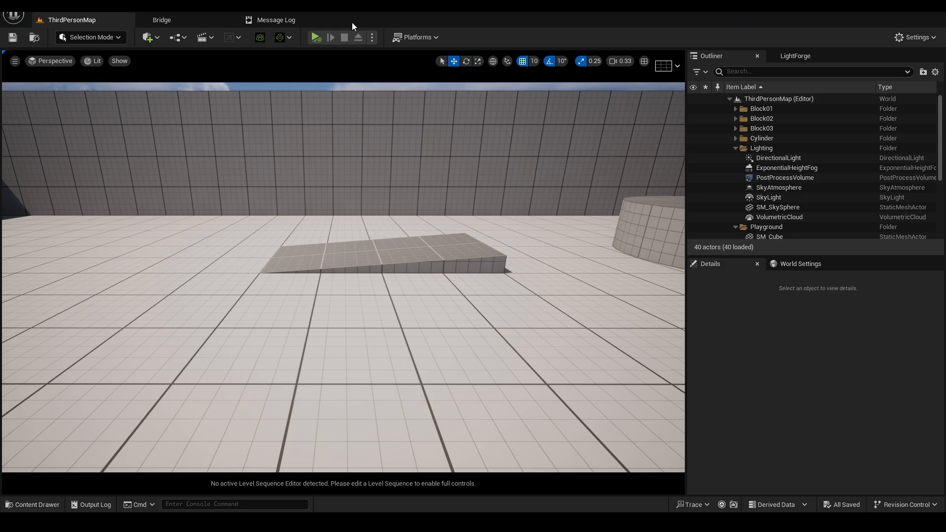
Set the Character Creator & iClone Auto Setup import shader type to HQ Shader and apply it.
{"action": "left_click", "coordinate": [261, 38]}
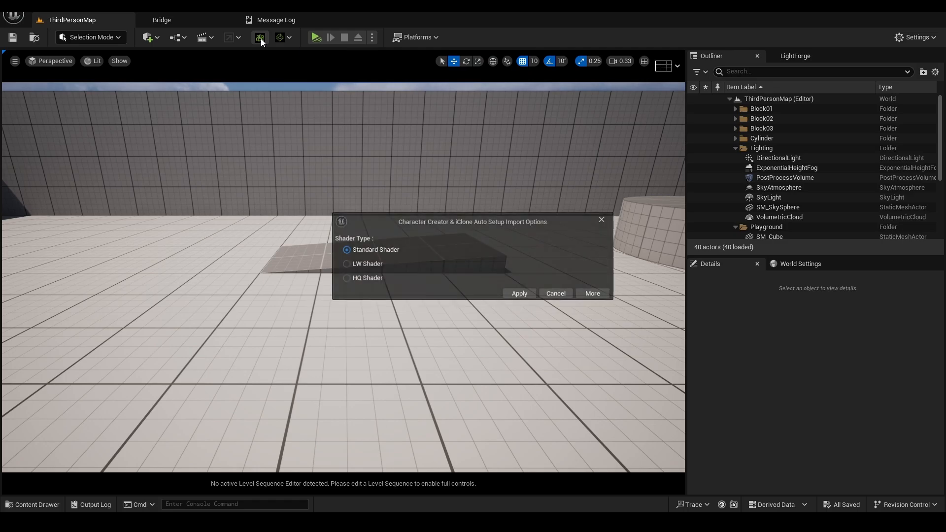
{"action": "left_click", "coordinate": [361, 279]}
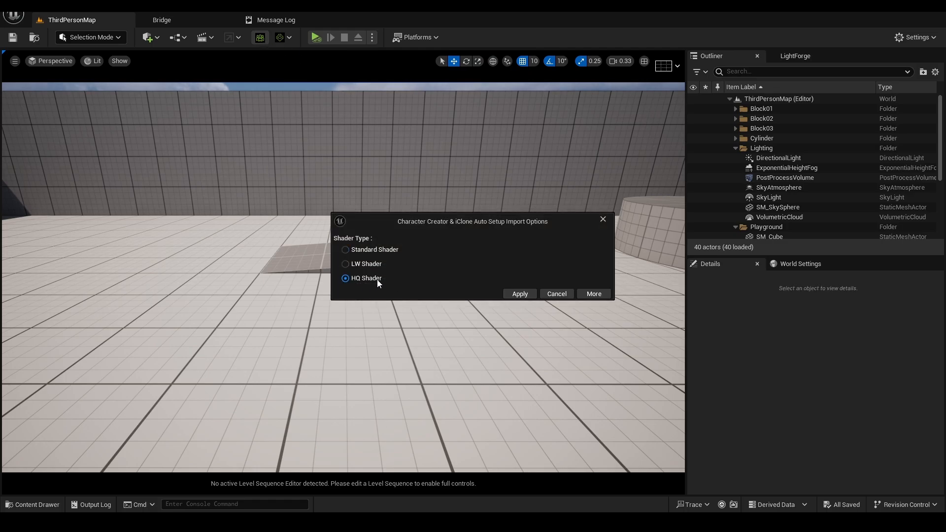
{"action": "left_click", "coordinate": [520, 294]}
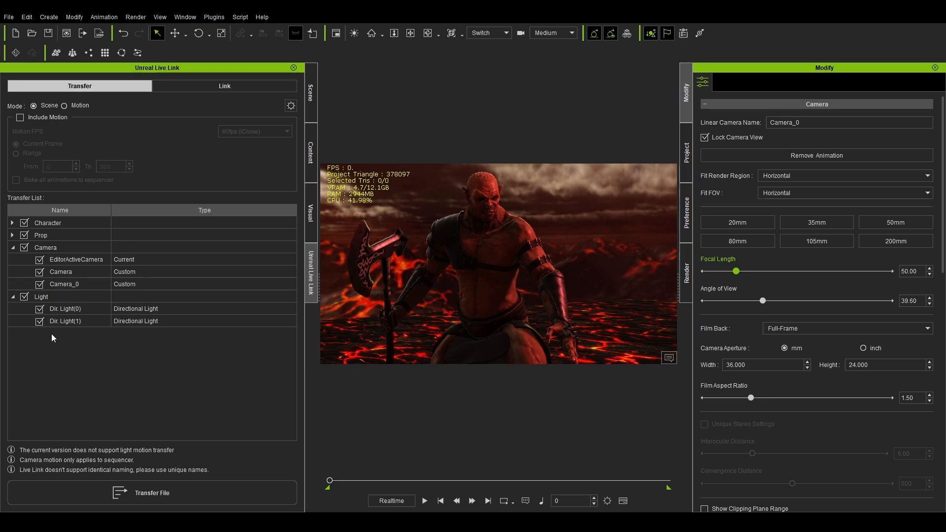
In iClone's Unreal Live Link transfer list, expand the characters and include only the BARBARIAN avatar.
{"action": "left_click", "coordinate": [24, 235]}
{"action": "left_click", "coordinate": [14, 224]}
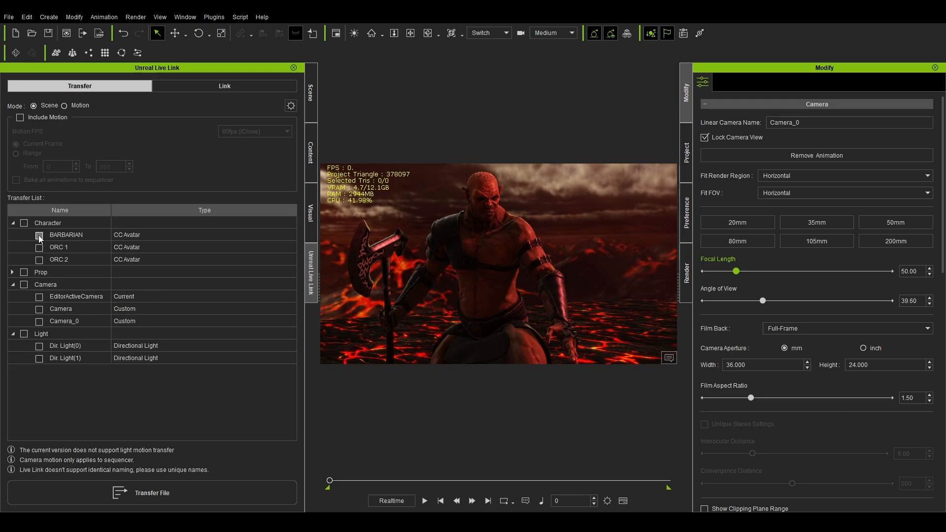
{"action": "left_click", "coordinate": [39, 236]}
{"action": "left_click", "coordinate": [78, 239]}
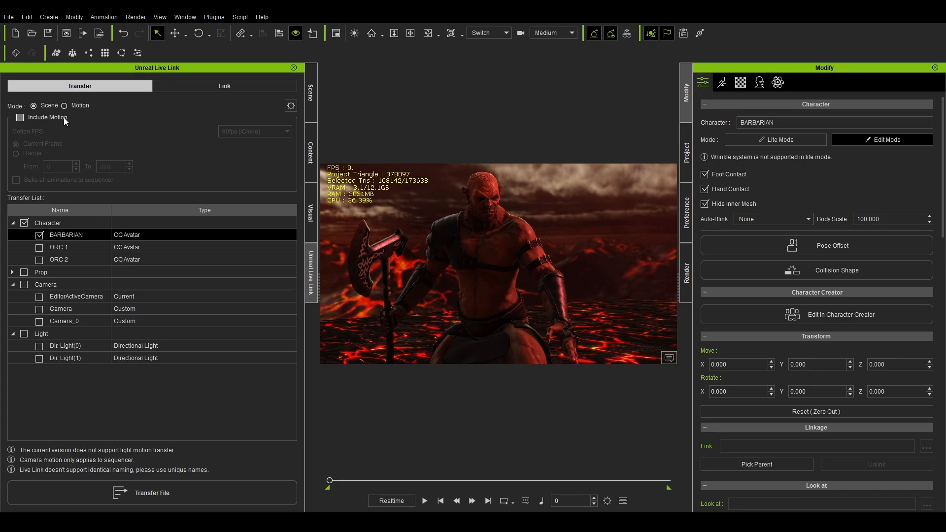
Adjust the Max Image Size and Subdivision Mesh options in the transfer file settings and transfer BARBARIAN to Unreal.
{"action": "left_click", "coordinate": [292, 105]}
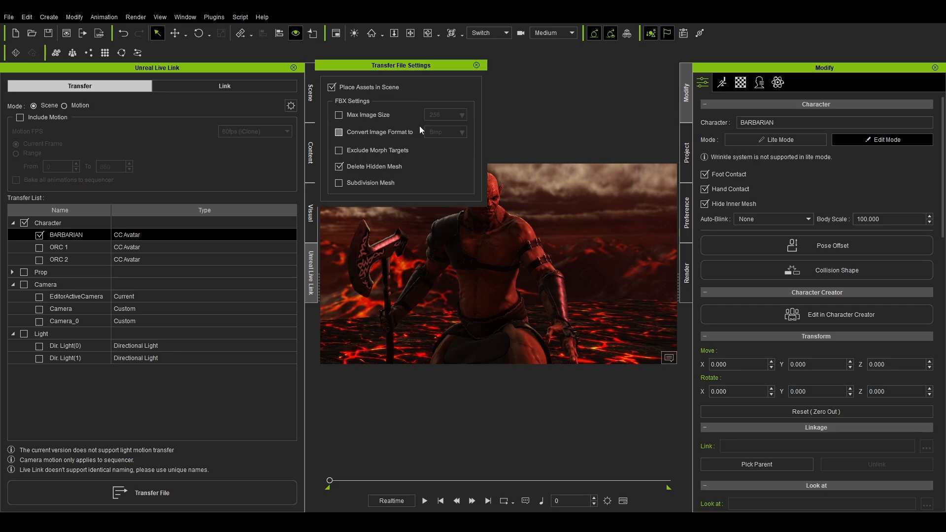
{"action": "left_click", "coordinate": [365, 114]}
{"action": "left_click", "coordinate": [451, 116]}
{"action": "left_click", "coordinate": [448, 162]}
{"action": "left_click", "coordinate": [374, 184]}
{"action": "left_click", "coordinate": [476, 65]}
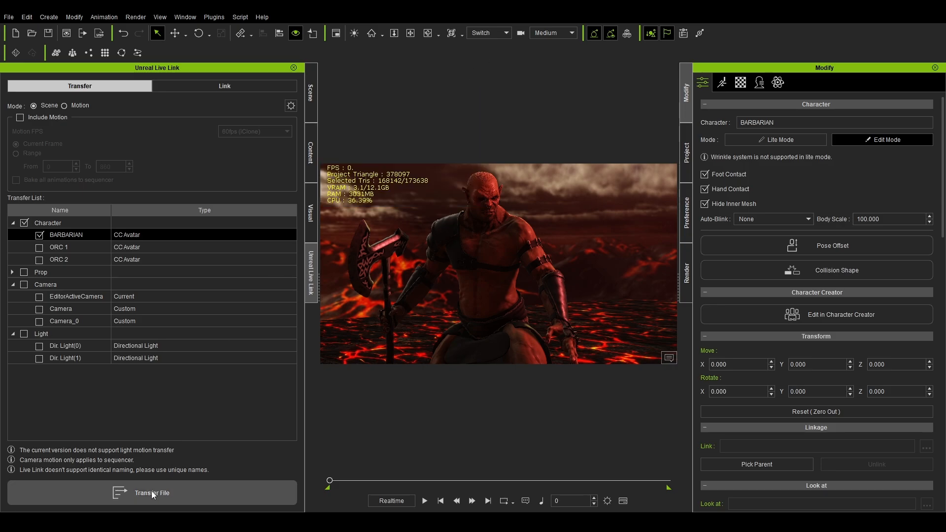
{"action": "left_click", "coordinate": [199, 492]}
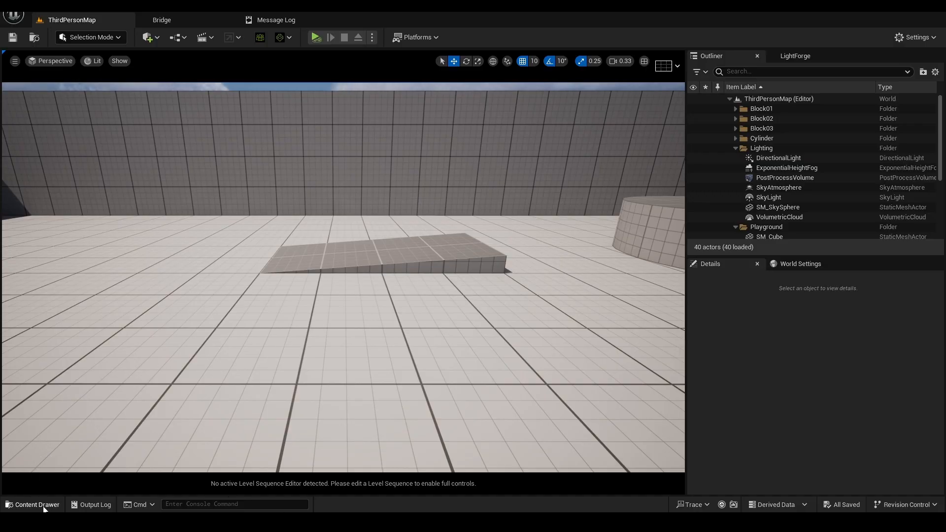
Open the BARBARIAN skeletal mesh from Content/RLContent/BARBARIAN in the Unreal project.
{"action": "left_click", "coordinate": [44, 508]}
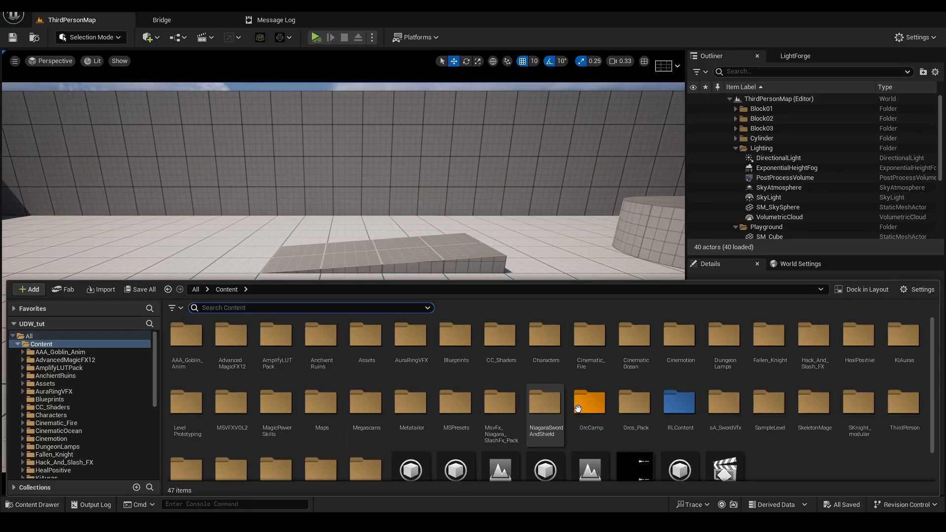
{"action": "double_click", "coordinate": [676, 404]}
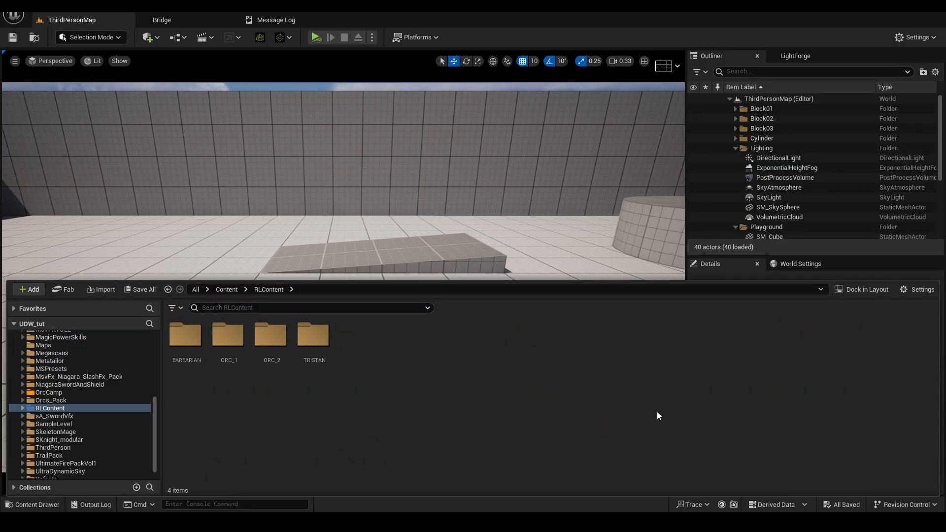
{"action": "double_click", "coordinate": [202, 367]}
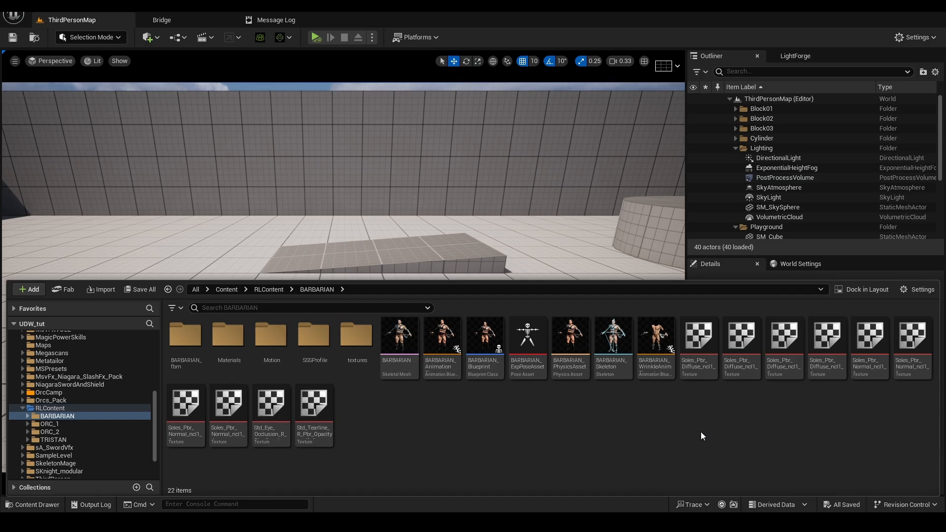
{"action": "double_click", "coordinate": [400, 340]}
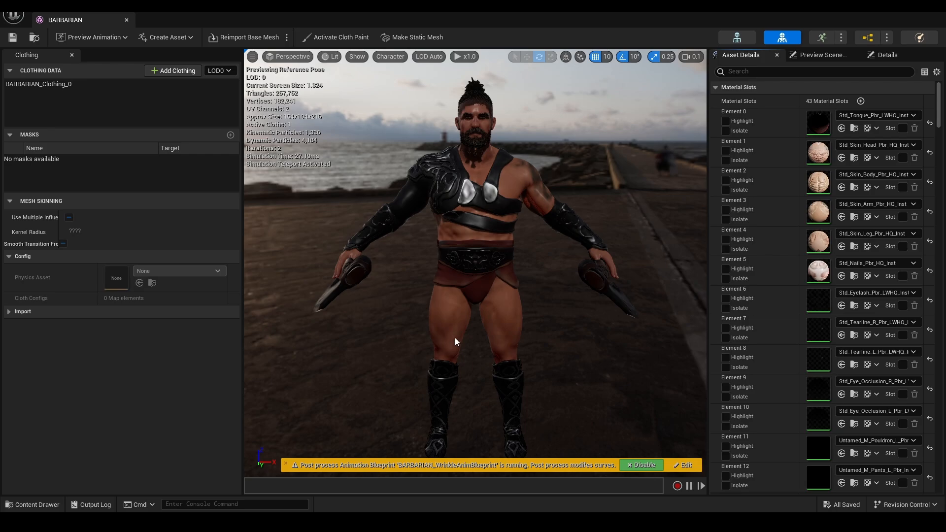
Examine the barbarian's body, armor, skin and beard close up from several angles in the mesh preview.
{"action": "scroll", "coordinate": [538, 229], "scroll_direction": "up", "scroll_amount": 5}
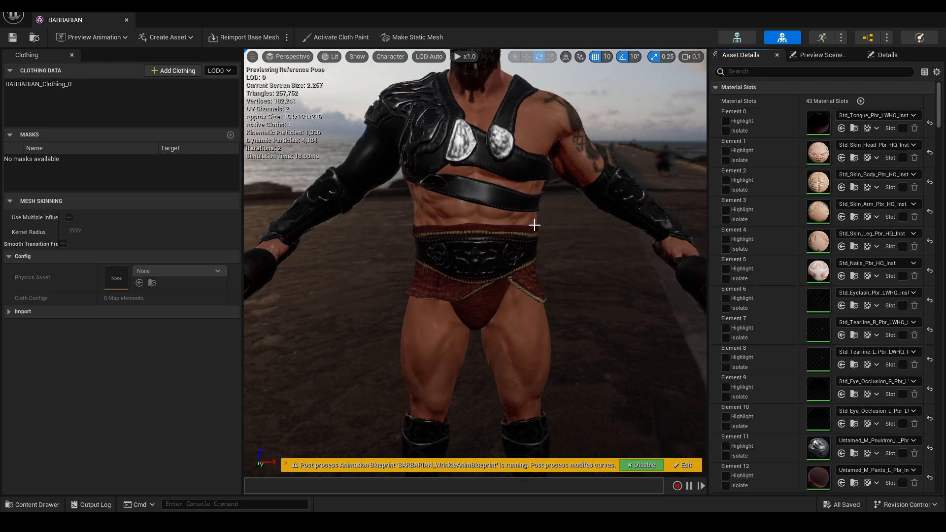
{"action": "middle_click_drag", "start_coordinate": [541, 220], "coordinate": [547, 160]}
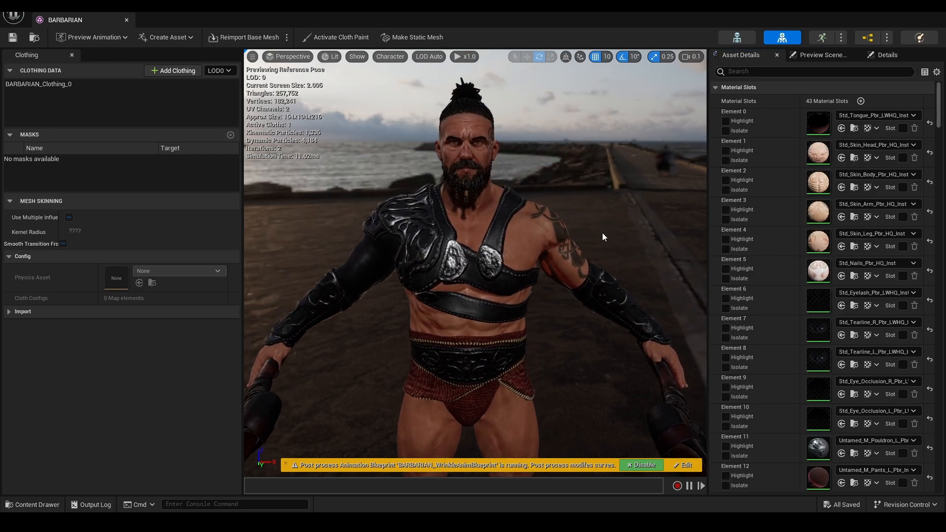
{"action": "left_click_drag", "start_coordinate": [602, 234], "coordinate": [542, 276], "text": "alt"}
{"action": "scroll", "coordinate": [603, 227], "scroll_direction": "up", "scroll_amount": 5}
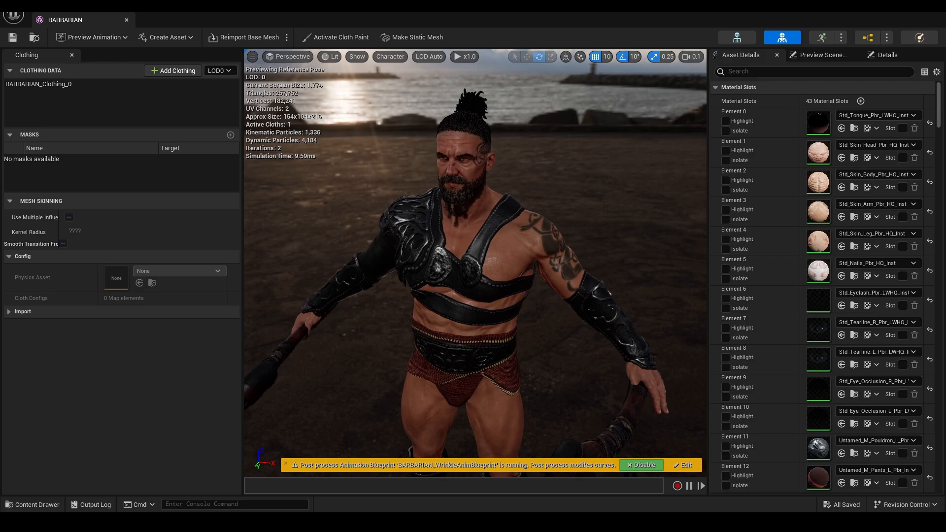
{"action": "middle_click_drag", "start_coordinate": [509, 228], "coordinate": [509, 158]}
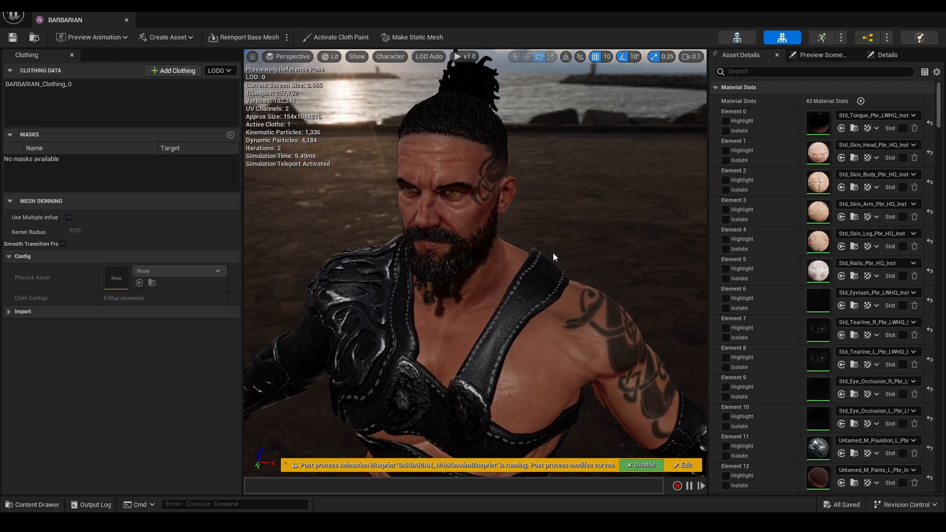
{"action": "left_click_drag", "start_coordinate": [553, 256], "coordinate": [553, 182]}
{"action": "left_click_drag", "start_coordinate": [484, 264], "coordinate": [640, 262], "text": "alt"}
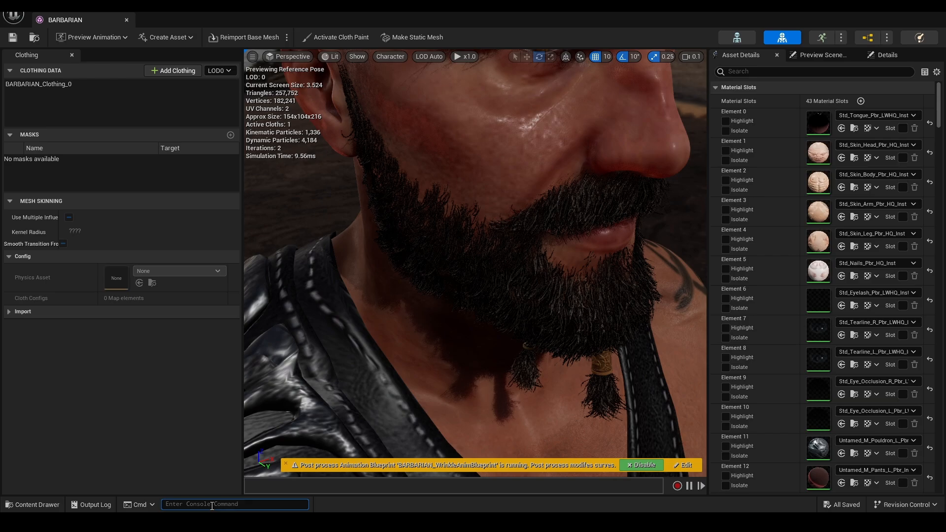
Set the texture streaming pool size to 0 by running the console command r.Streaming.PoolSize 0.
{"action": "type", "text": "r.stre"}
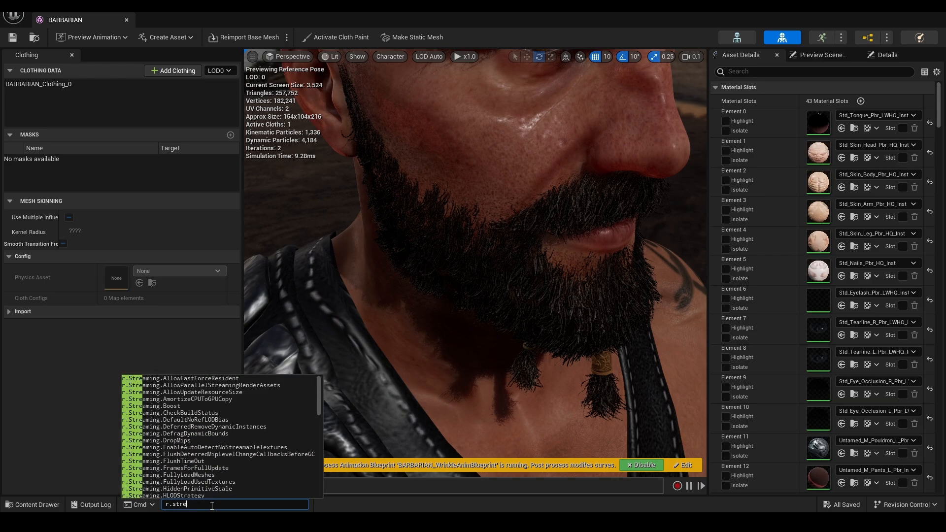
{"action": "type", "text": "aming.poo"}
{"action": "key", "text": "Down"}
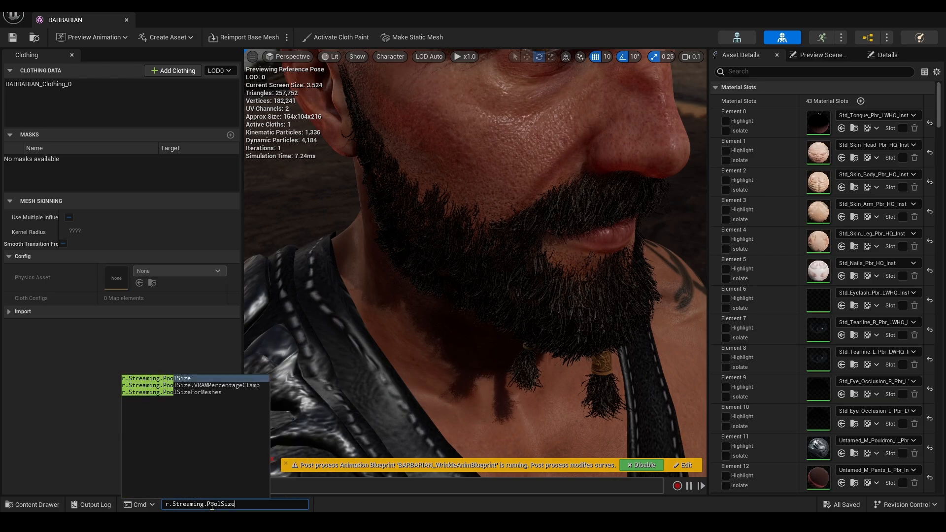
{"action": "type", "text": "0"}
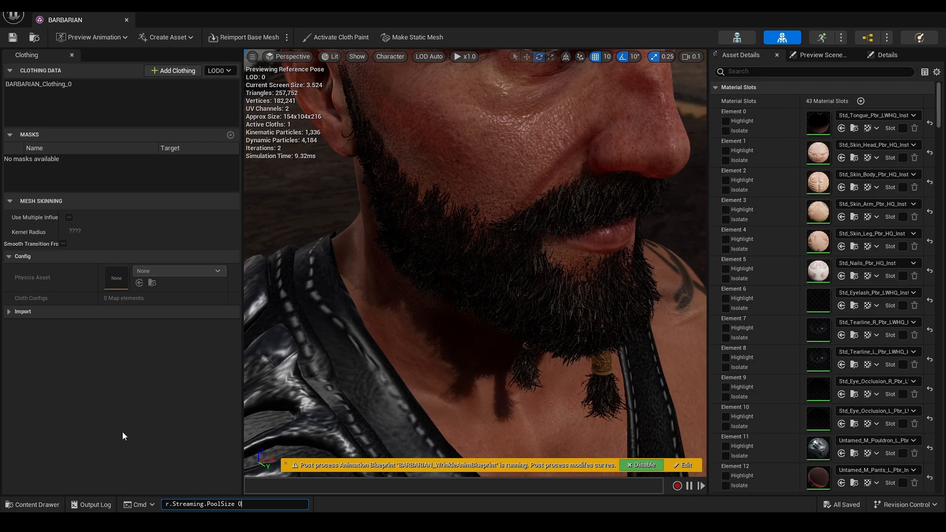
{"action": "key", "text": "Return"}
Inspect the barbarian's face, beard and tattooed head from the front and side, and select the top dreads section.
{"action": "left_click_drag", "start_coordinate": [572, 256], "coordinate": [431, 296], "text": "alt"}
{"action": "left_click_drag", "start_coordinate": [608, 245], "coordinate": [593, 200], "text": "alt"}
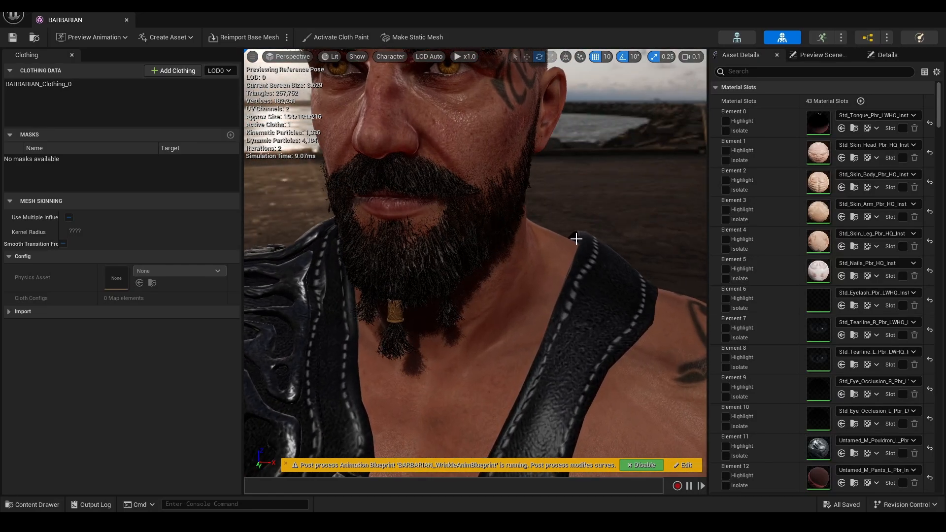
{"action": "middle_click_drag", "start_coordinate": [576, 239], "coordinate": [567, 153]}
{"action": "left_click_drag", "start_coordinate": [578, 238], "coordinate": [578, 272], "text": "alt"}
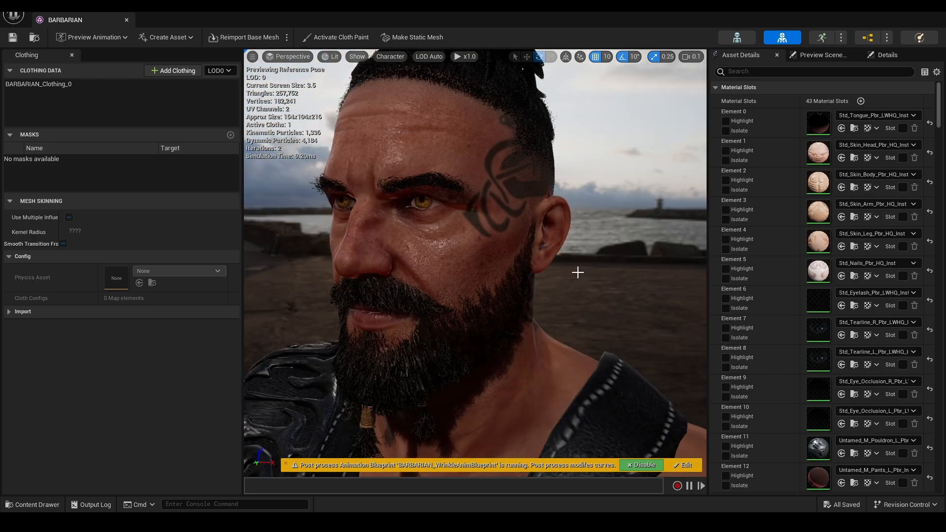
{"action": "left_click_drag", "start_coordinate": [513, 277], "coordinate": [572, 275], "text": "alt"}
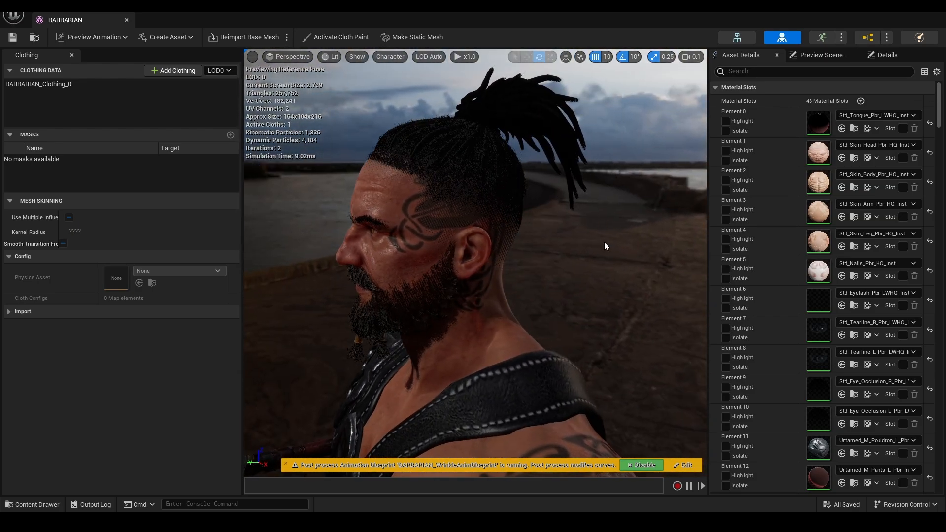
{"action": "left_click_drag", "start_coordinate": [605, 246], "coordinate": [570, 124], "text": "alt"}
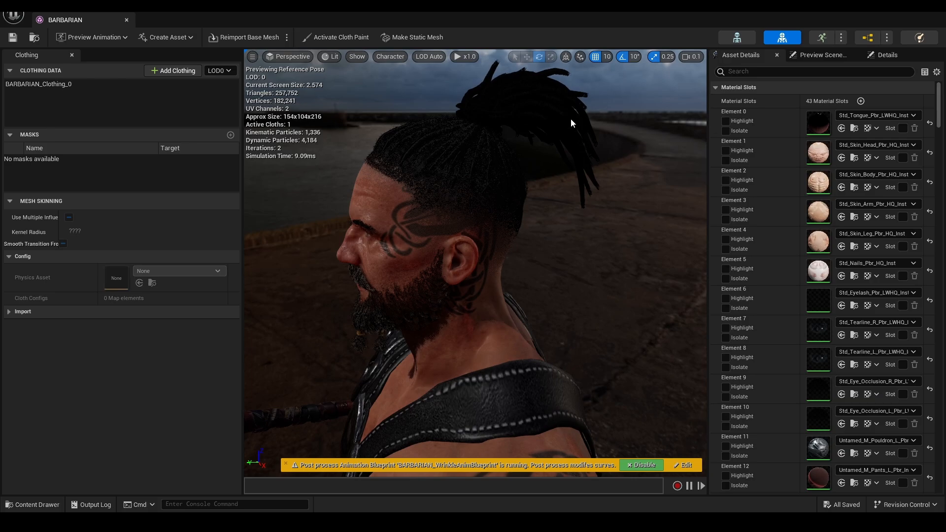
{"action": "left_click", "coordinate": [554, 110]}
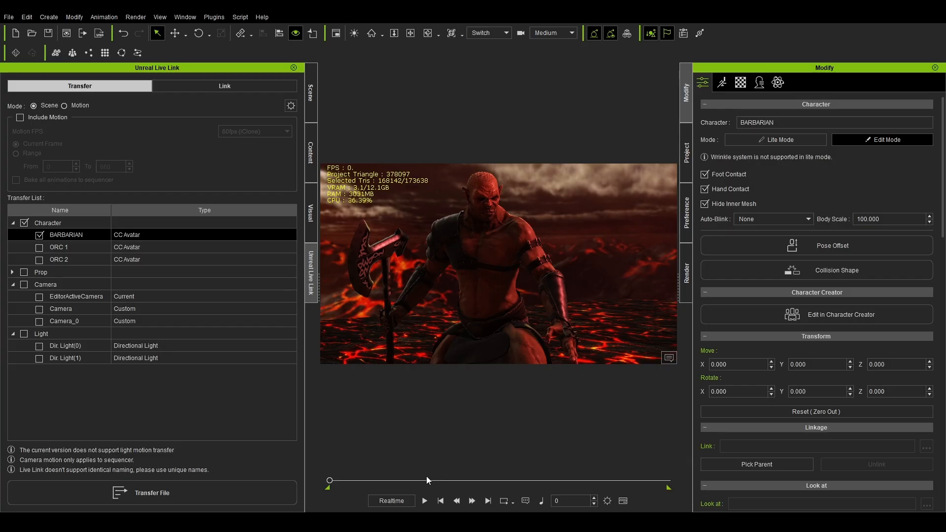
Switch to iClone, focus the Preview camera on the Mid Fade Dreads on Top_Dreads hair, examine its motion over the timeline, and return to frame 0.
{"action": "mouse_move", "coordinate": [427, 480]}
{"action": "left_mouse_down"}
{"action": "mouse_move", "coordinate": [473, 480]}
{"action": "mouse_move", "coordinate": [409, 480]}
{"action": "left_mouse_up"}
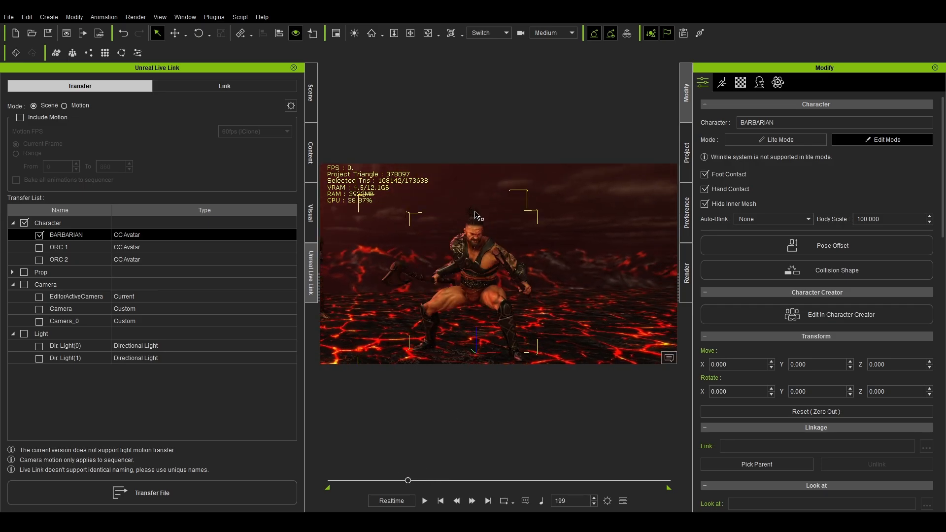
{"action": "left_click", "coordinate": [476, 215]}
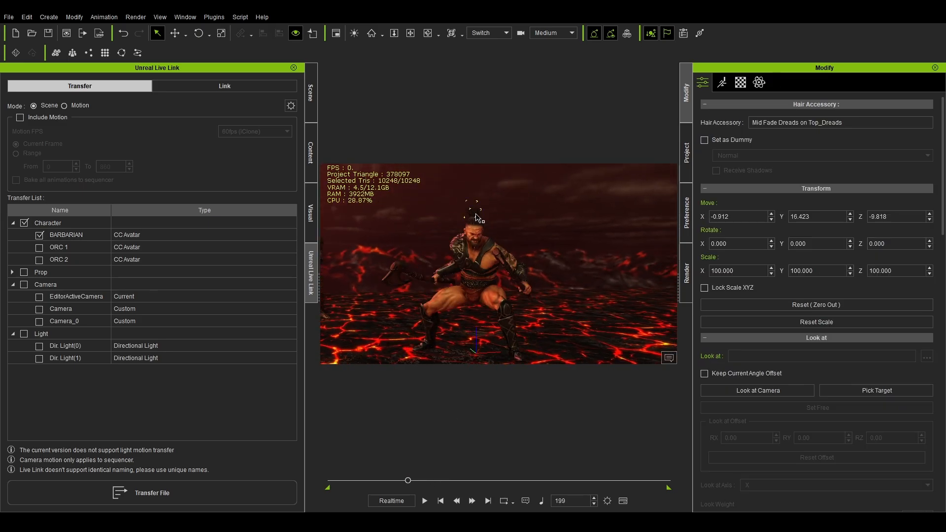
{"action": "left_click", "coordinate": [503, 34]}
{"action": "left_click", "coordinate": [494, 42]}
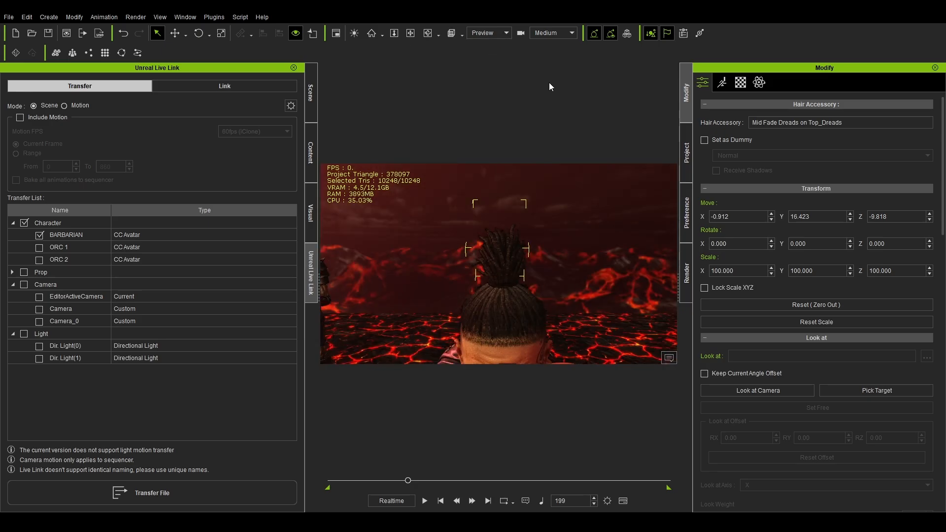
{"action": "mouse_move", "coordinate": [529, 255]}
{"action": "middle_mouse_down"}
{"action": "mouse_move", "coordinate": [622, 230]}
{"action": "mouse_move", "coordinate": [530, 237]}
{"action": "middle_mouse_up"}
{"action": "right_click_drag", "start_coordinate": [530, 236], "coordinate": [765, 251]}
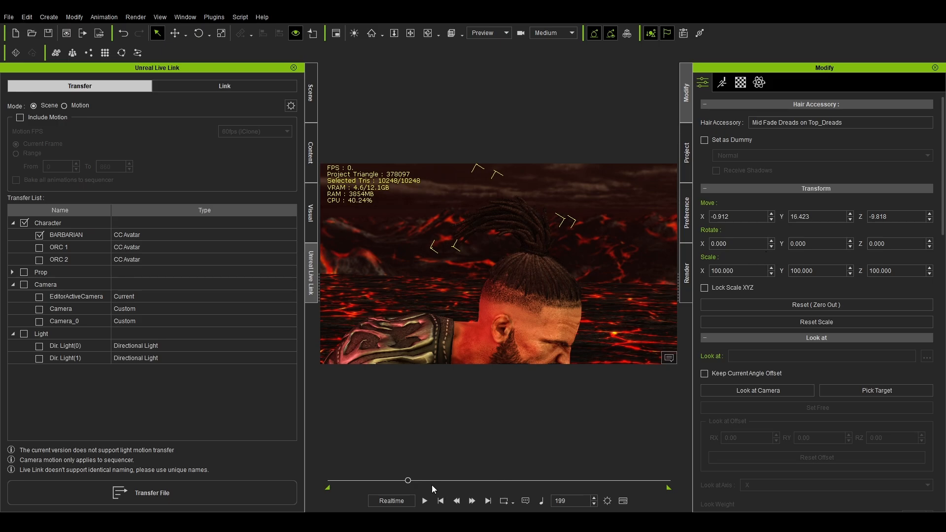
{"action": "left_click_drag", "start_coordinate": [427, 482], "coordinate": [432, 479]}
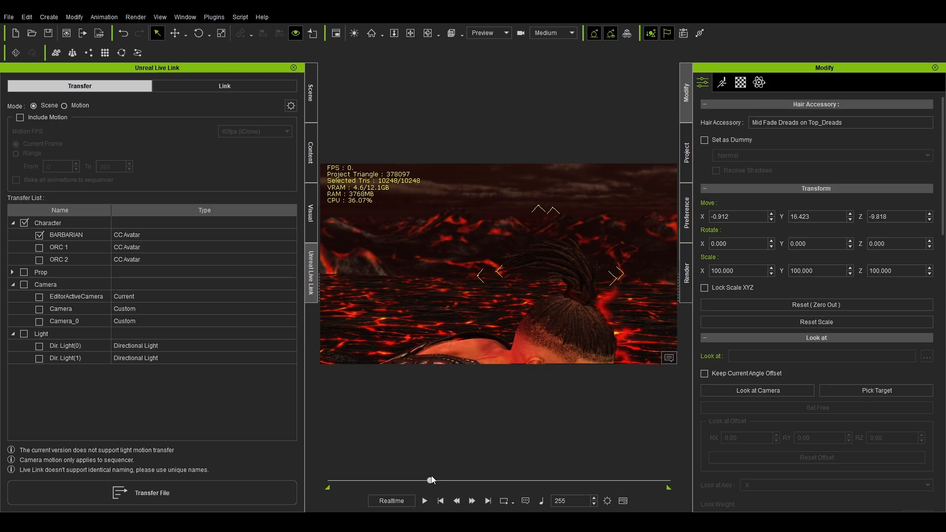
{"action": "left_click", "coordinate": [441, 500]}
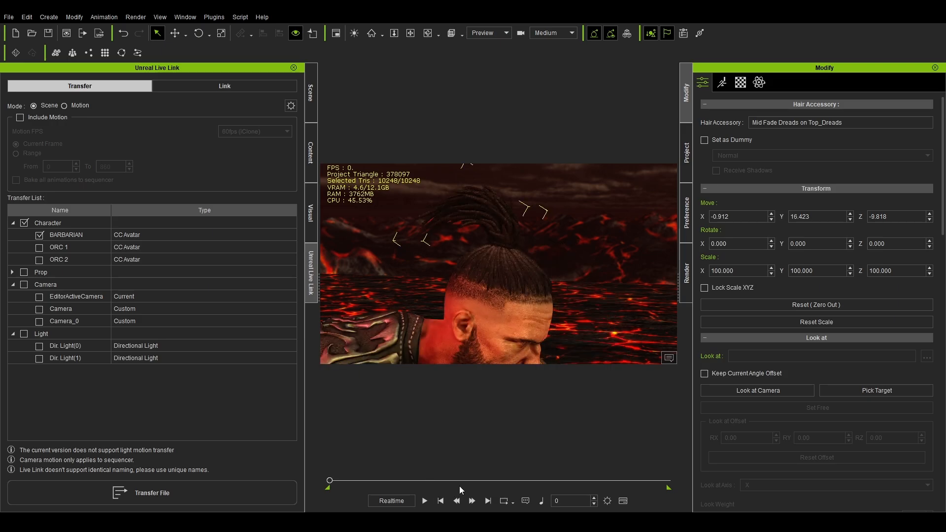
Show iClone's scene objects and collapse the BARBARIAN hierarchy.
{"action": "left_click", "coordinate": [312, 98]}
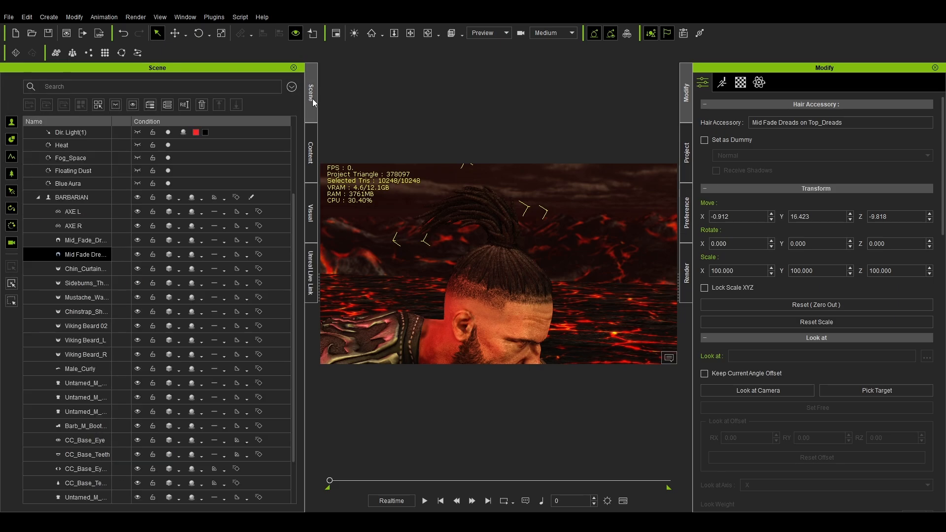
{"action": "left_click", "coordinate": [37, 198]}
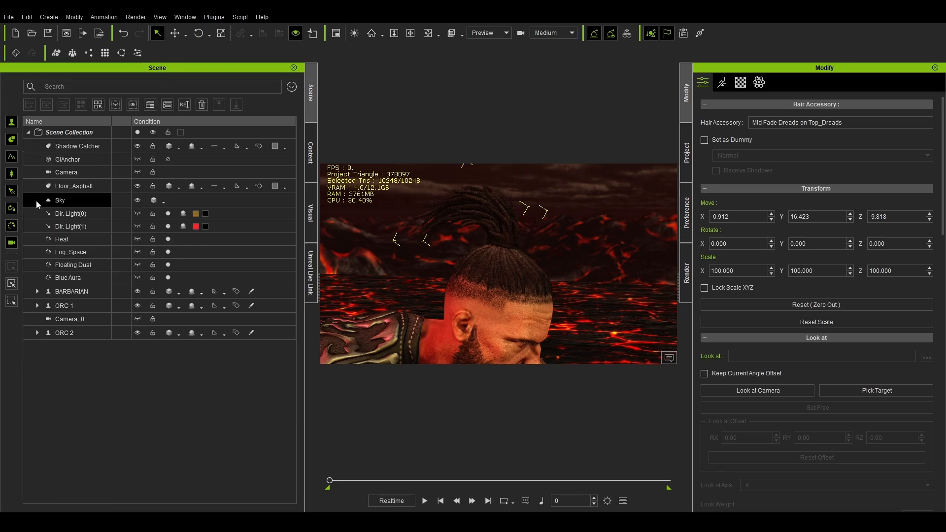
{"action": "left_click", "coordinate": [106, 354]}
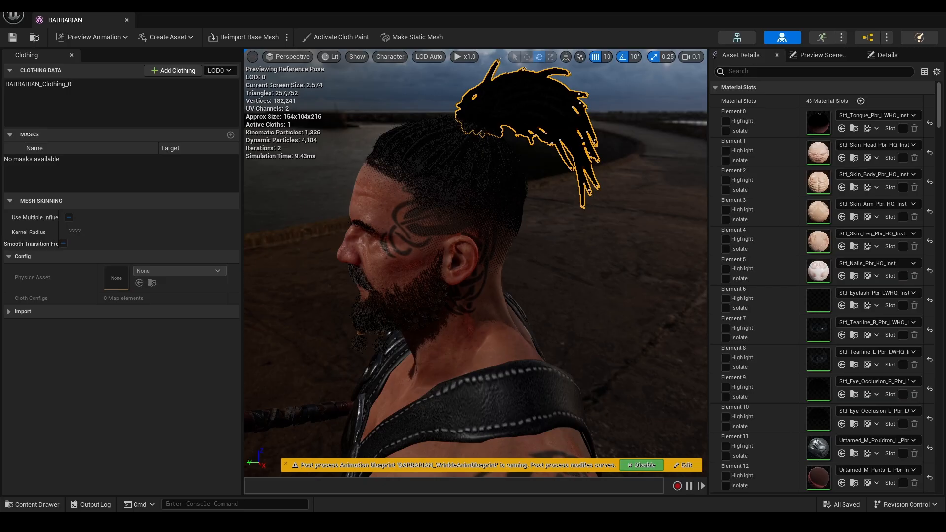
Switch to Unreal, select the BARBARIAN_Clothing_0 clothing data and check the clothing options of the dreads section.
{"action": "left_click", "coordinate": [60, 86]}
{"action": "right_click", "coordinate": [508, 107]}
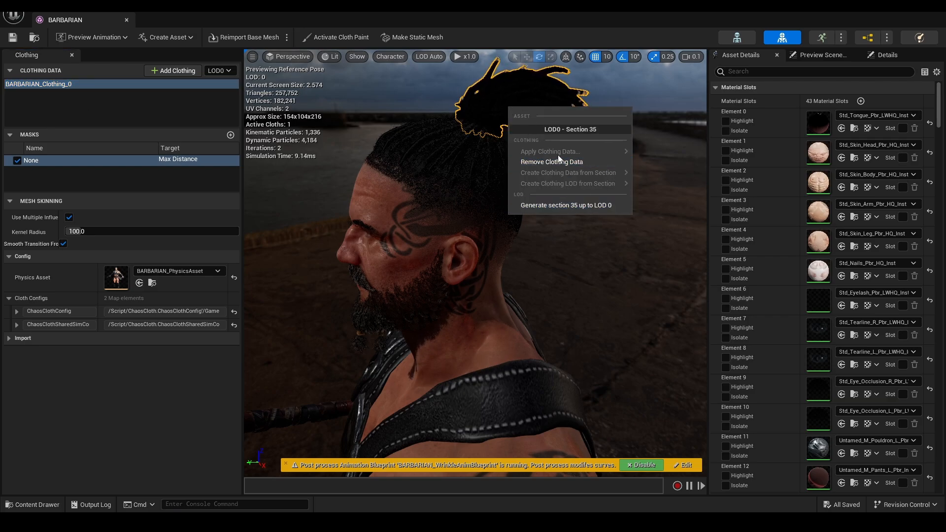
{"action": "double_click", "coordinate": [62, 87]}
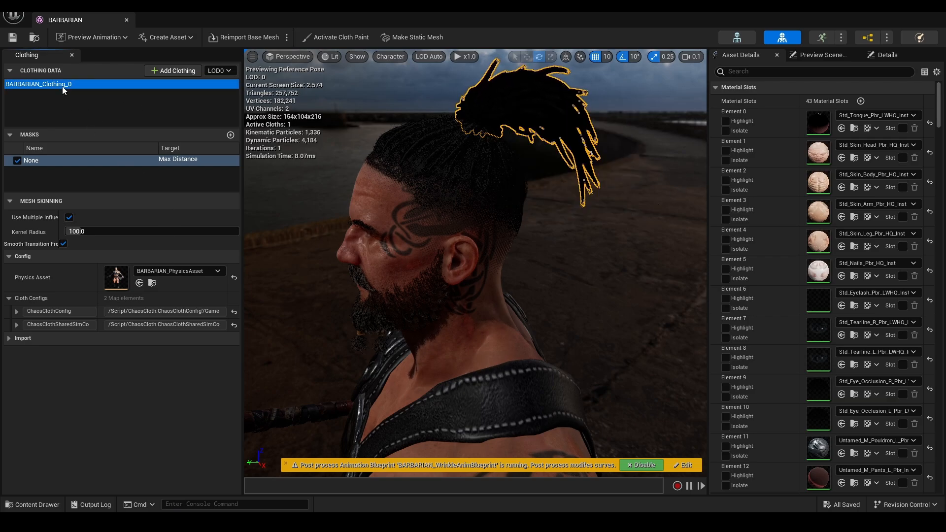
Activate cloth painting, examine the Max Distance mask on the dreads close up, and deactivate cloth painting.
{"action": "left_click", "coordinate": [341, 37]}
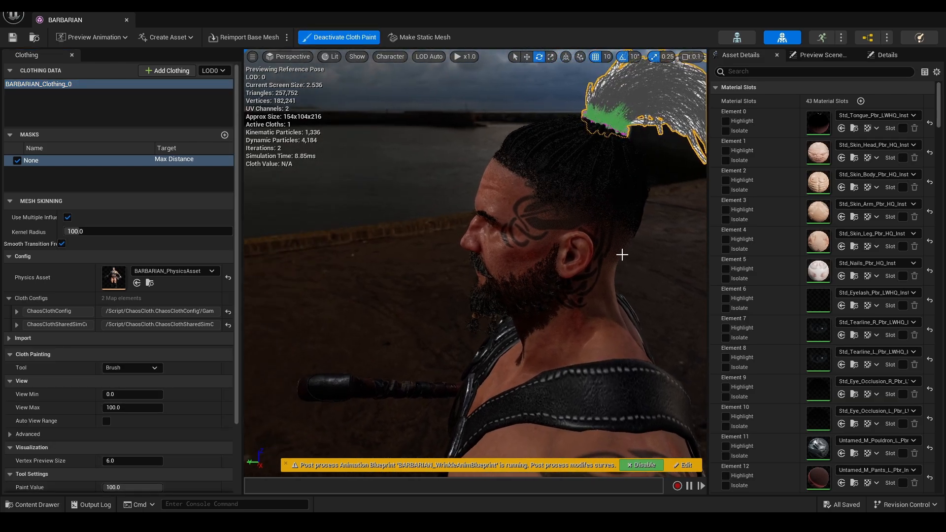
{"action": "key", "text": "f"}
{"action": "left_click_drag", "start_coordinate": [622, 299], "coordinate": [625, 276], "text": "alt"}
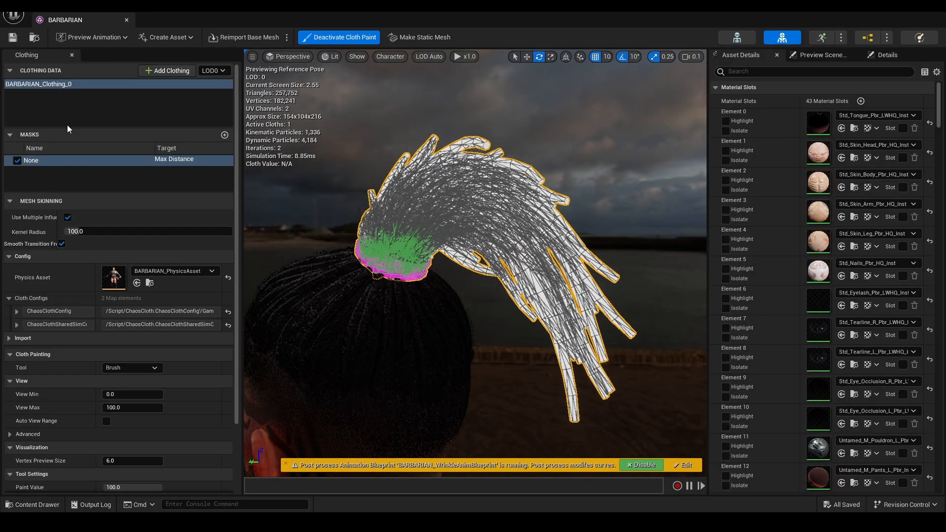
{"action": "left_click", "coordinate": [339, 37]}
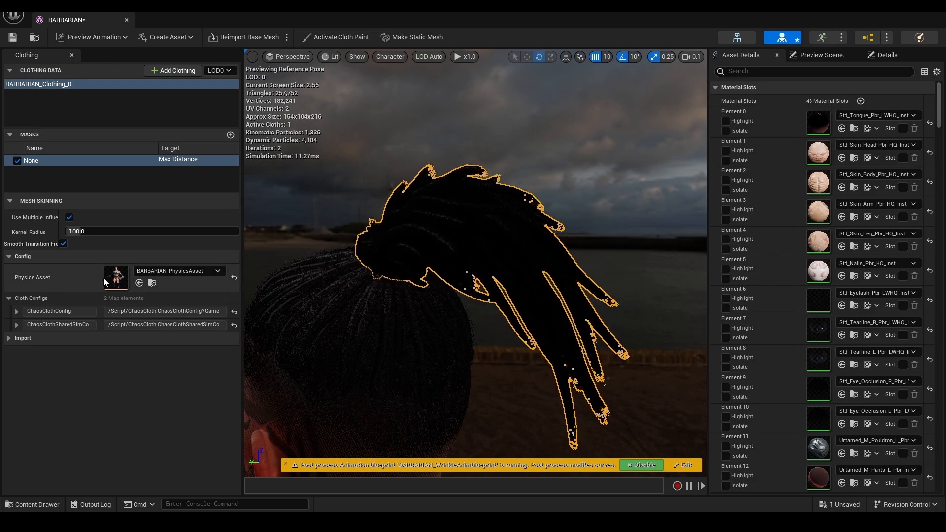
Review the Simulation settings of the dreads' ChaosClothSharedSimConfig, including the iteration and subdivision counts.
{"action": "left_click", "coordinate": [17, 325]}
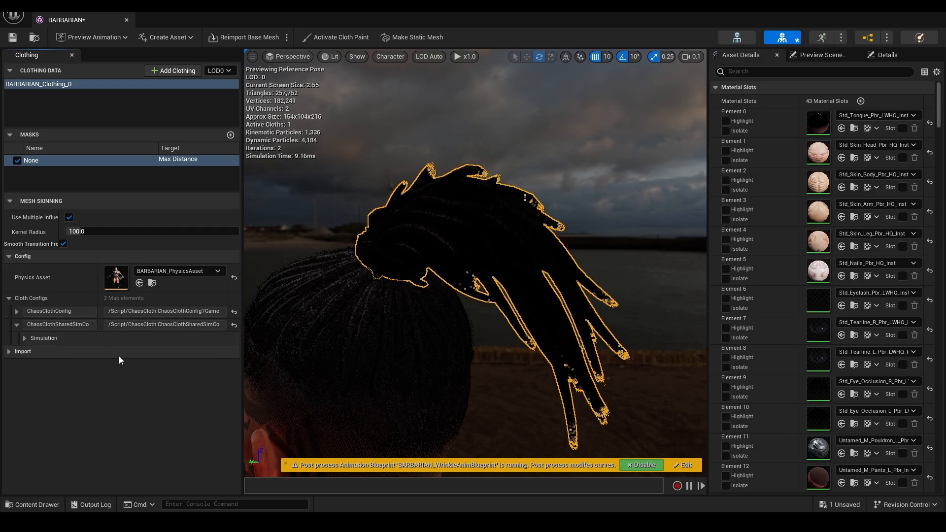
{"action": "left_click", "coordinate": [24, 338]}
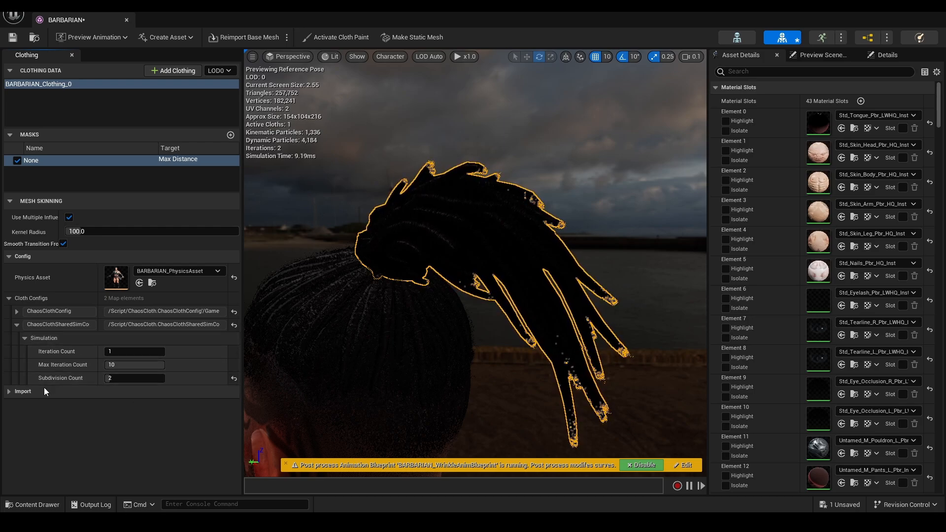
{"action": "left_click", "coordinate": [24, 339]}
{"action": "left_click", "coordinate": [16, 325]}
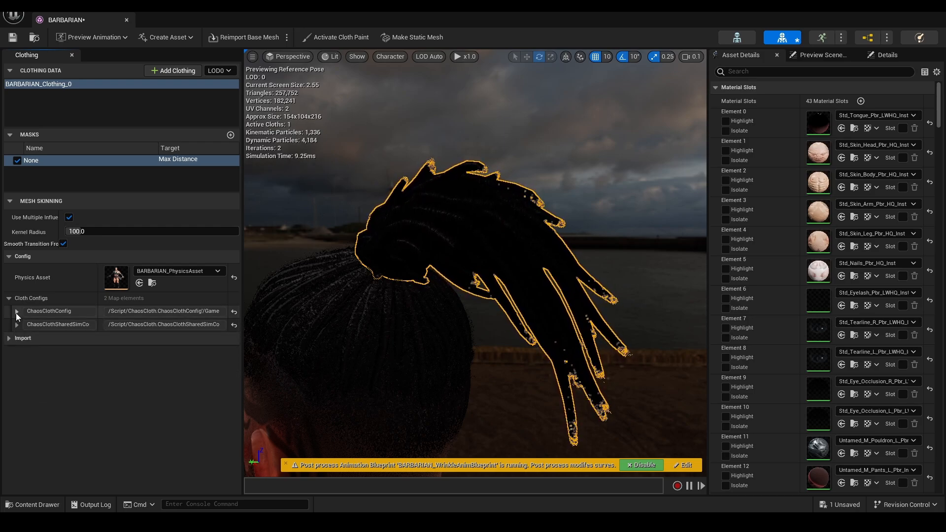
Reset Anim Drive Damping and Anim Drive Stiffness to their default low value of 0.0 in the ChaosClothConfig animation properties.
{"action": "left_click", "coordinate": [17, 312]}
{"action": "left_click", "coordinate": [25, 391]}
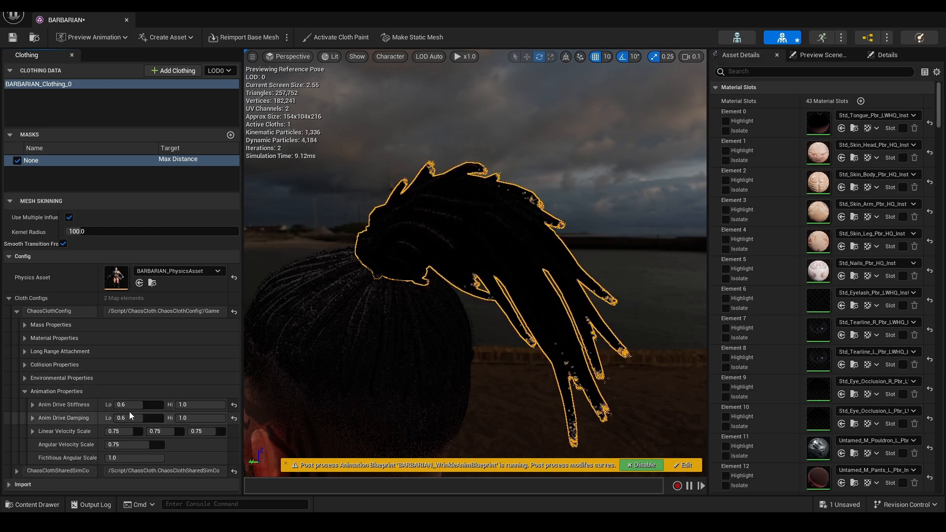
{"action": "left_click", "coordinate": [234, 418]}
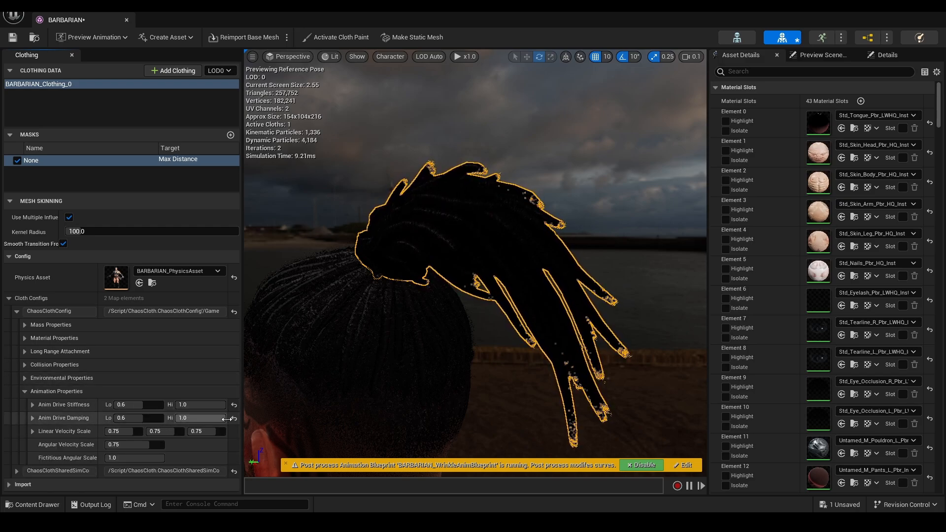
{"action": "left_click", "coordinate": [235, 406]}
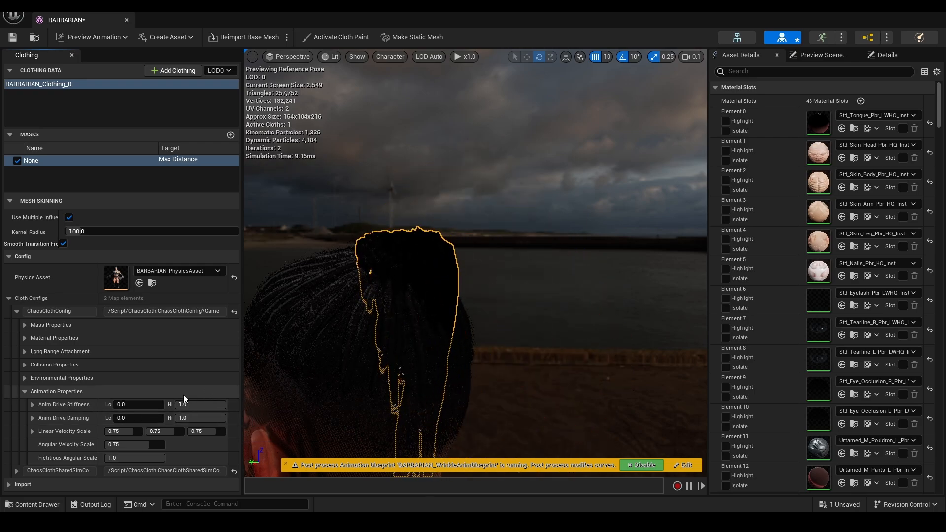
Set the low Anim Drive Stiffness value to 0.6 and open the low Anim Drive Damping value for editing.
{"action": "left_click", "coordinate": [122, 406]}
{"action": "key", "text": "BackSpace"}
{"action": "type", "text": "0.6"}
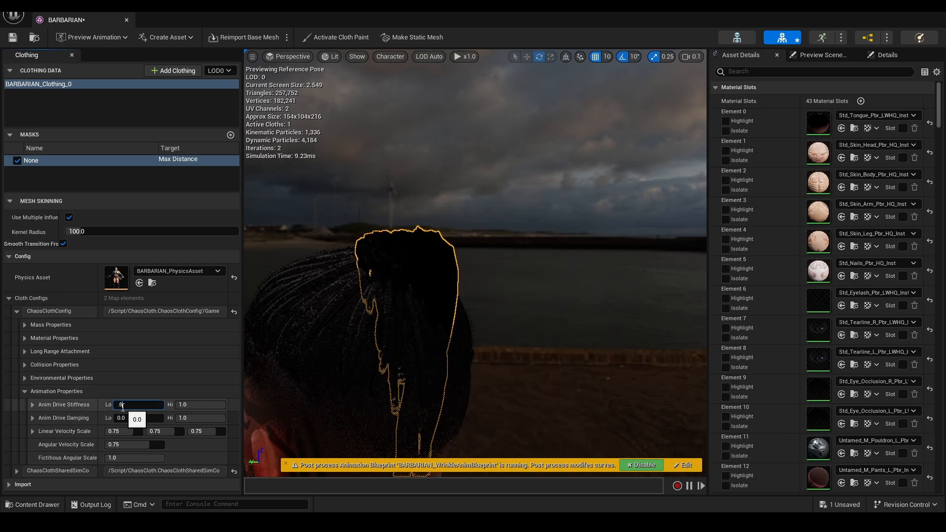
{"action": "key", "text": "Return"}
{"action": "left_click", "coordinate": [140, 419]}
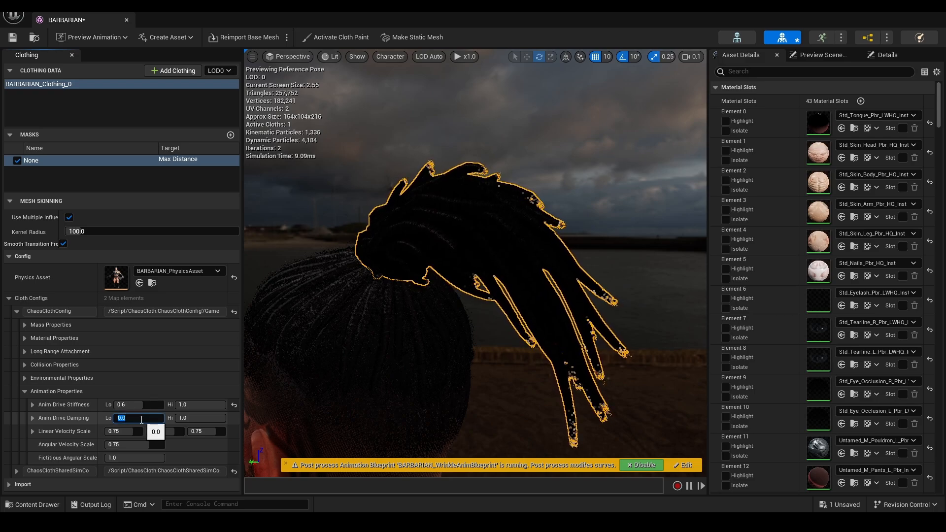
Collapse the Animation Properties and review the Environmental and Collision Properties of the dreads' ChaosClothConfig, including the wind and CCD options.
{"action": "left_click", "coordinate": [22, 392]}
{"action": "left_click", "coordinate": [24, 379]}
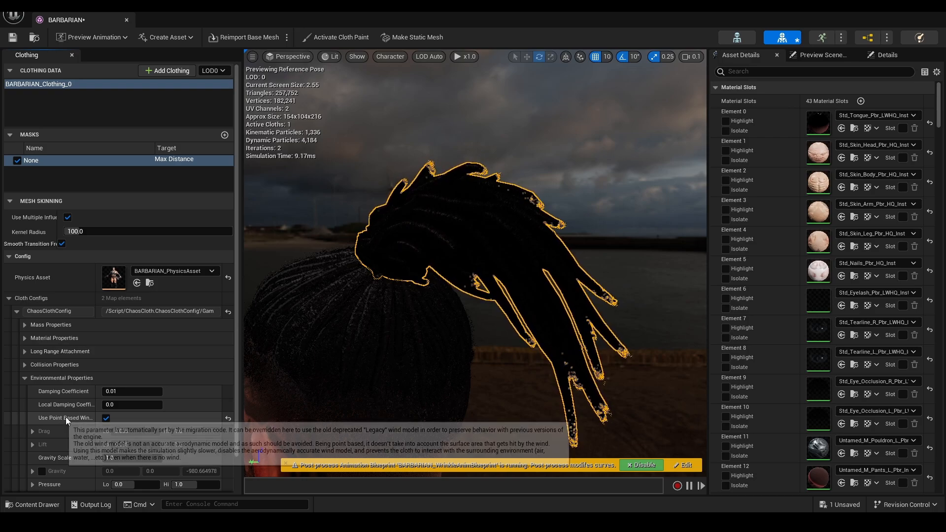
{"action": "left_click", "coordinate": [22, 378]}
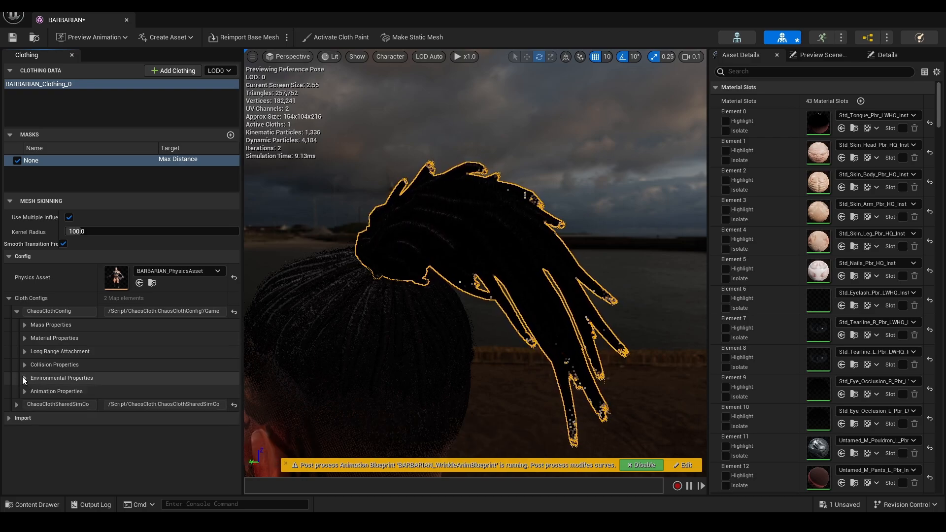
{"action": "left_click", "coordinate": [25, 366]}
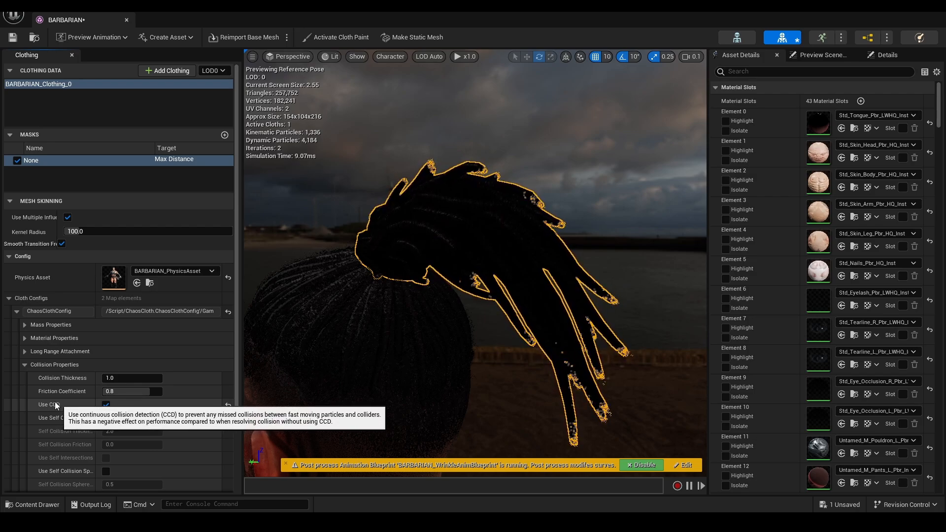
{"action": "left_click", "coordinate": [24, 366]}
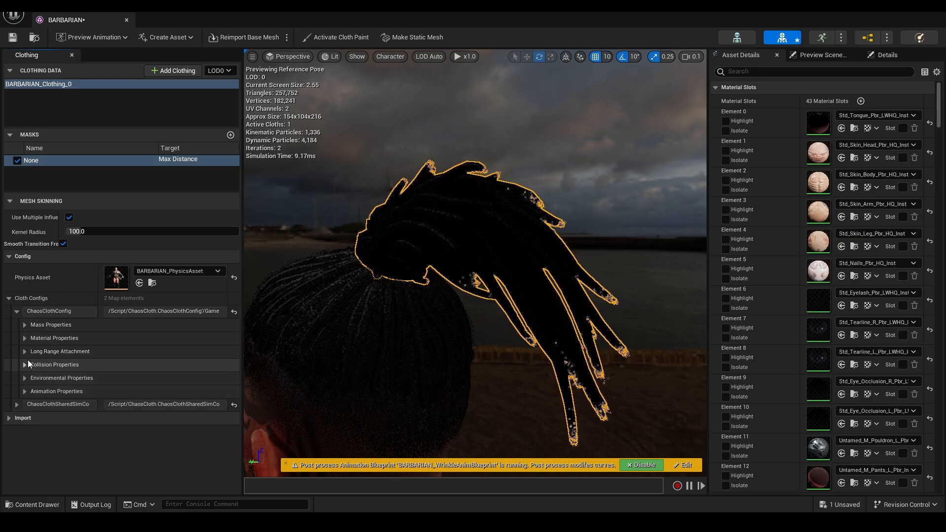
Review the Long Range Attachment, Material and Mass Properties of the ChaosClothConfig, and close the BARBARIAN mesh editor.
{"action": "left_click", "coordinate": [26, 352]}
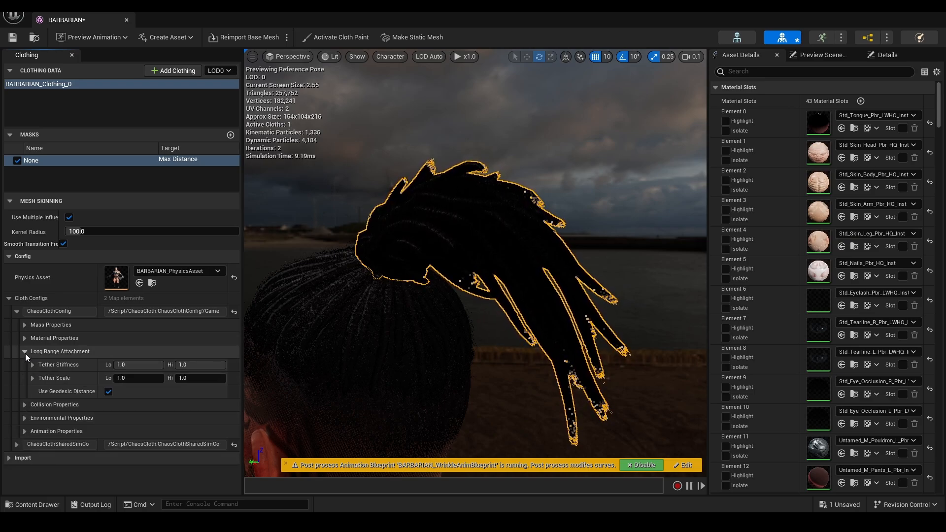
{"action": "left_click", "coordinate": [25, 354]}
{"action": "left_click", "coordinate": [23, 340]}
{"action": "left_click", "coordinate": [22, 341]}
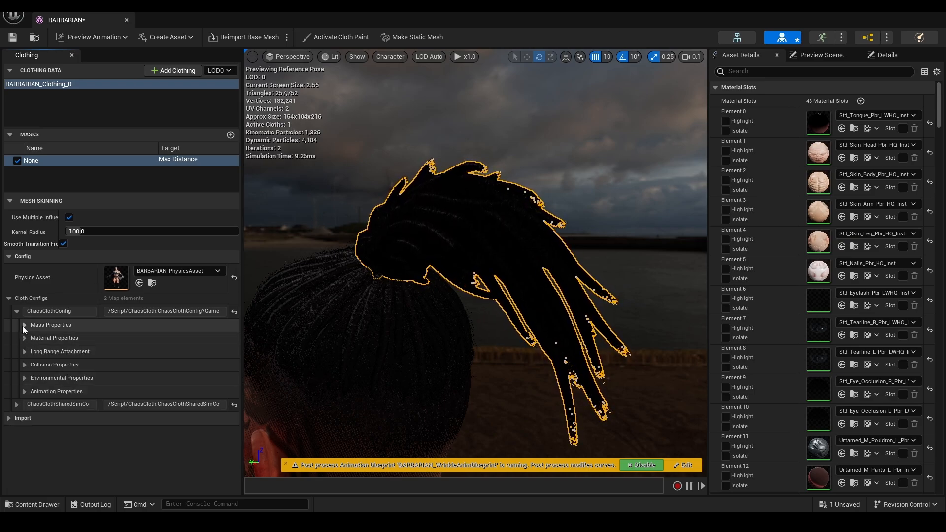
{"action": "left_click", "coordinate": [22, 326]}
{"action": "left_click", "coordinate": [22, 326]}
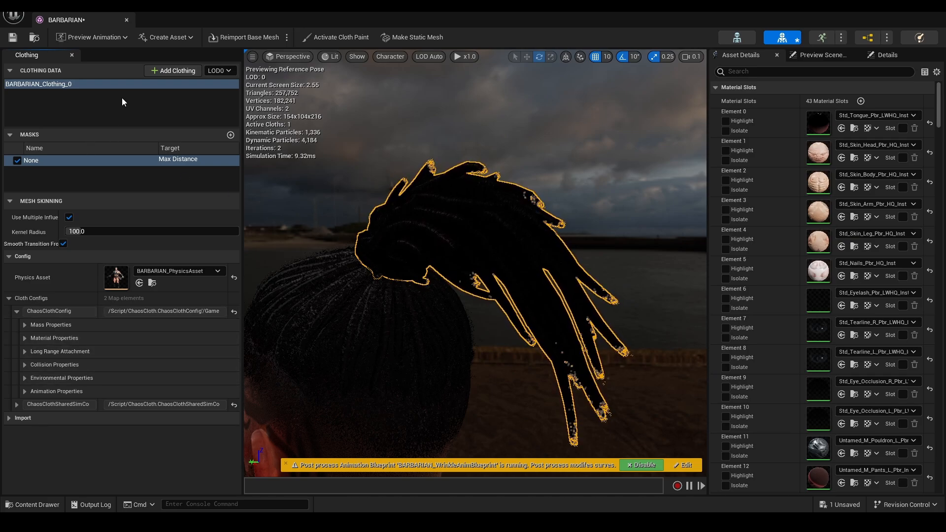
{"action": "left_click", "coordinate": [126, 20]}
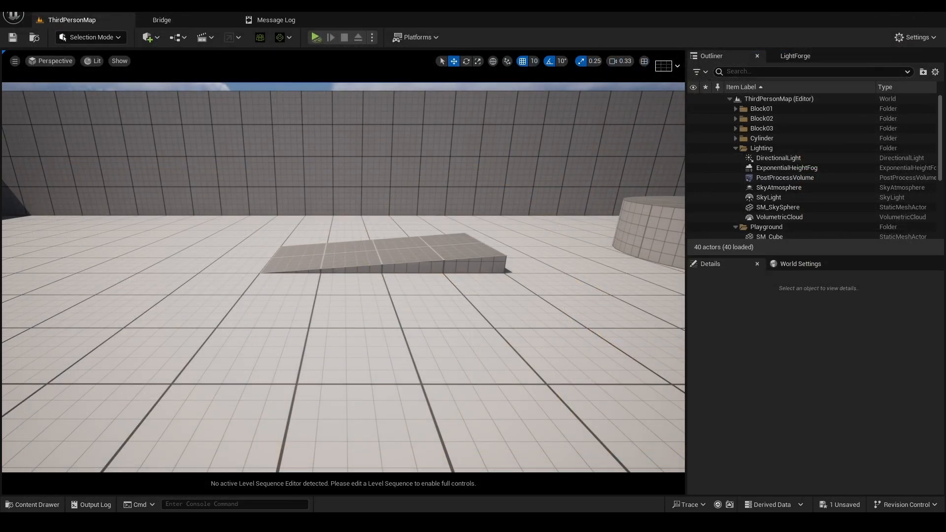
Switch to iClone and set the viewport's active camera to Switch.
{"action": "left_click", "coordinate": [272, 522]}
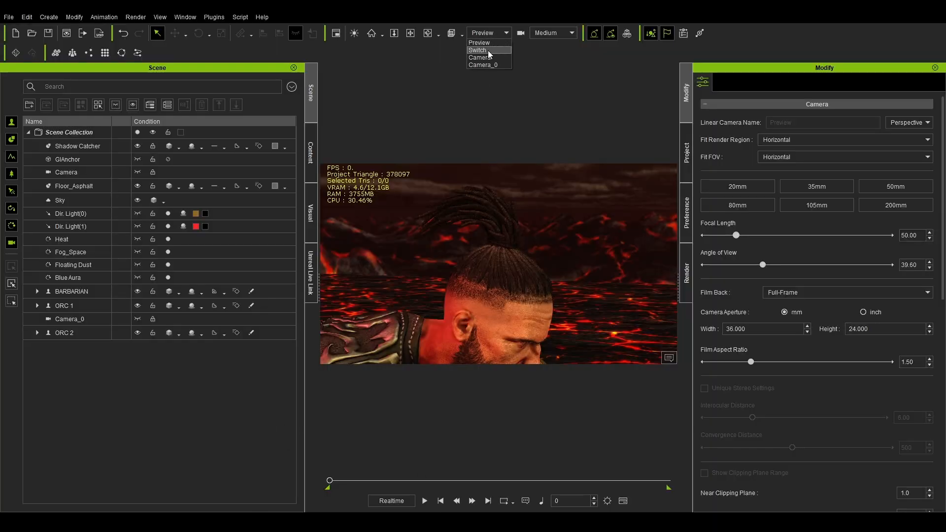
{"action": "left_click", "coordinate": [488, 51]}
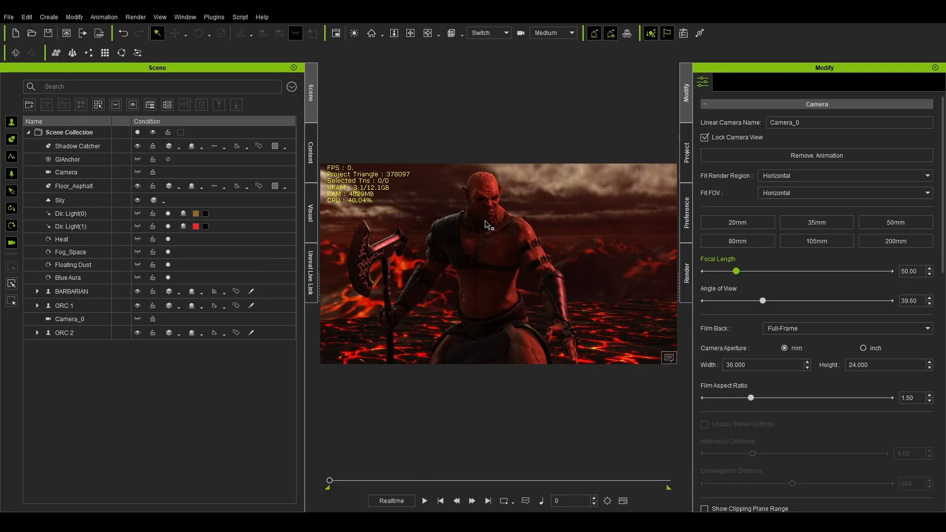
Switch back to Unreal Engine and look through the imported ORC_1, ORC_2 and TRISTAN character folders in RLContent.
{"action": "left_click", "coordinate": [376, 522]}
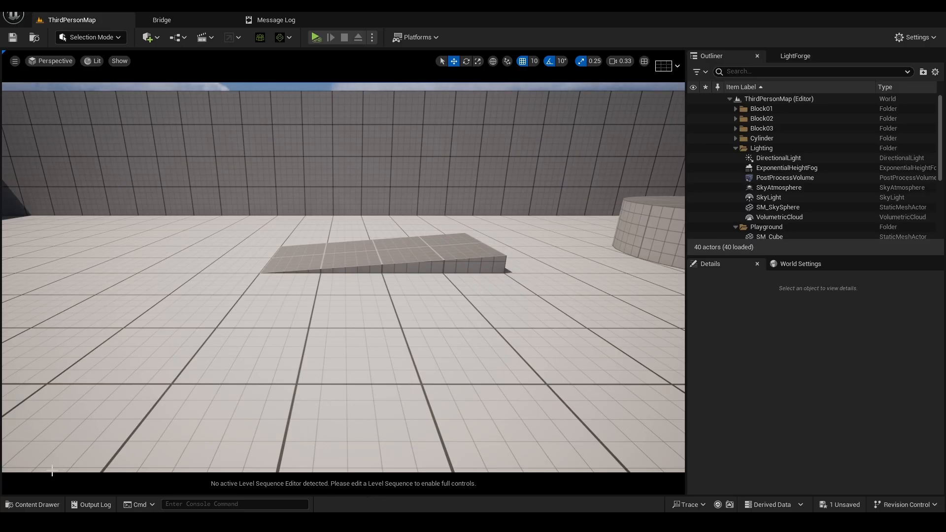
{"action": "key", "text": "alt+Left"}
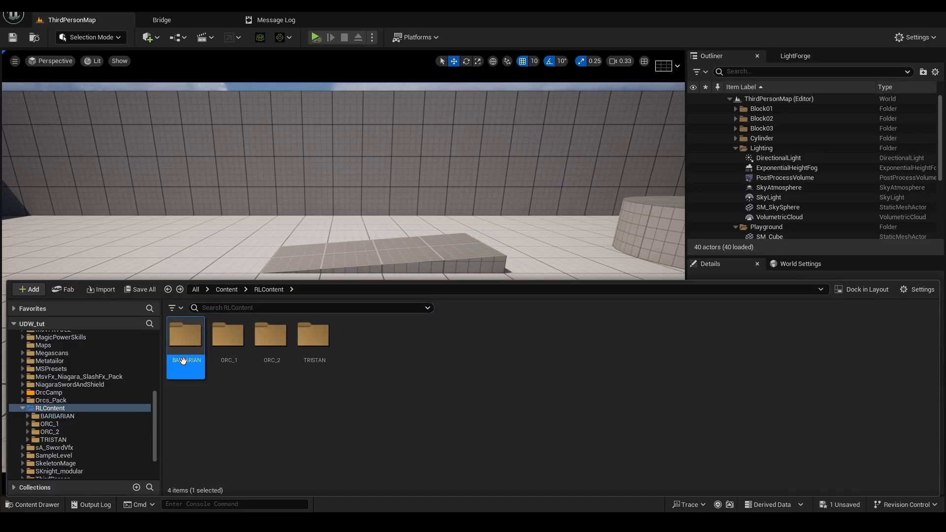
{"action": "left_click", "coordinate": [226, 368]}
{"action": "double_click", "coordinate": [226, 367]}
{"action": "key", "text": "alt+Left"}
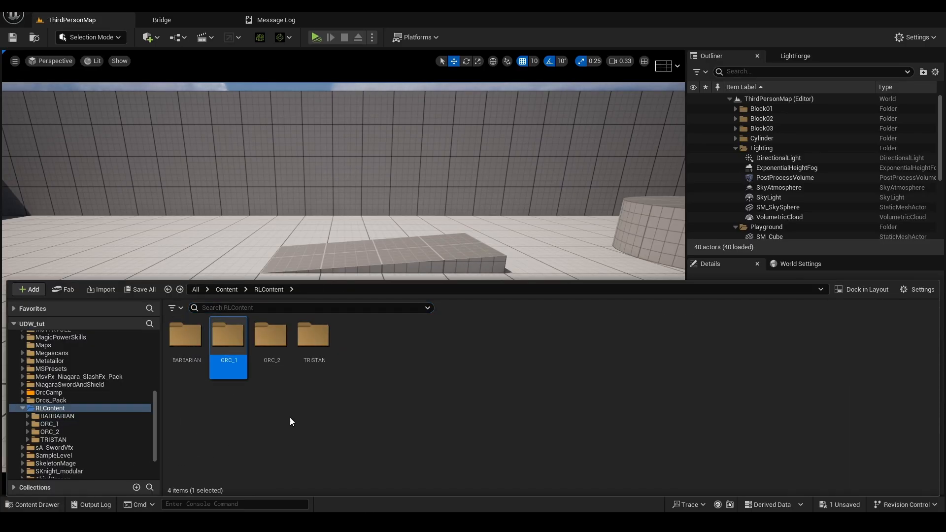
{"action": "left_click", "coordinate": [280, 355]}
{"action": "double_click", "coordinate": [280, 355]}
{"action": "key", "text": "alt+Left"}
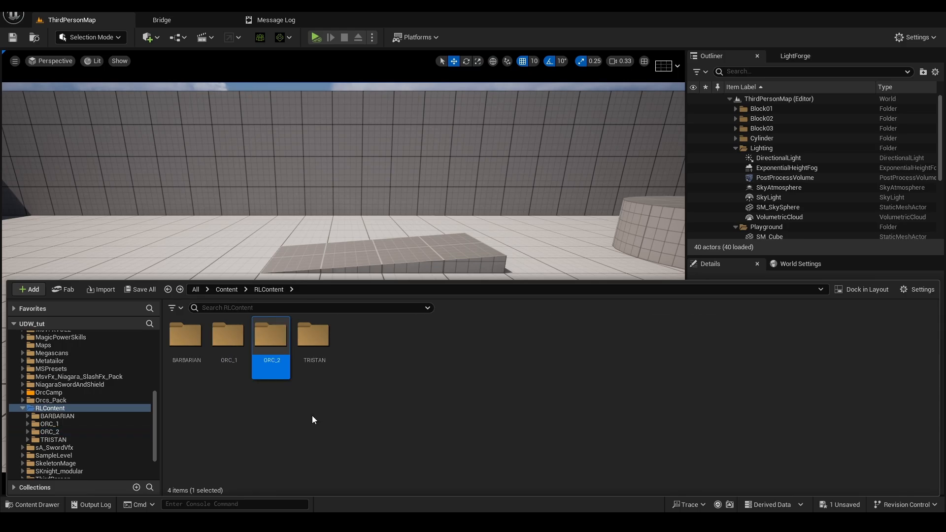
{"action": "double_click", "coordinate": [305, 369]}
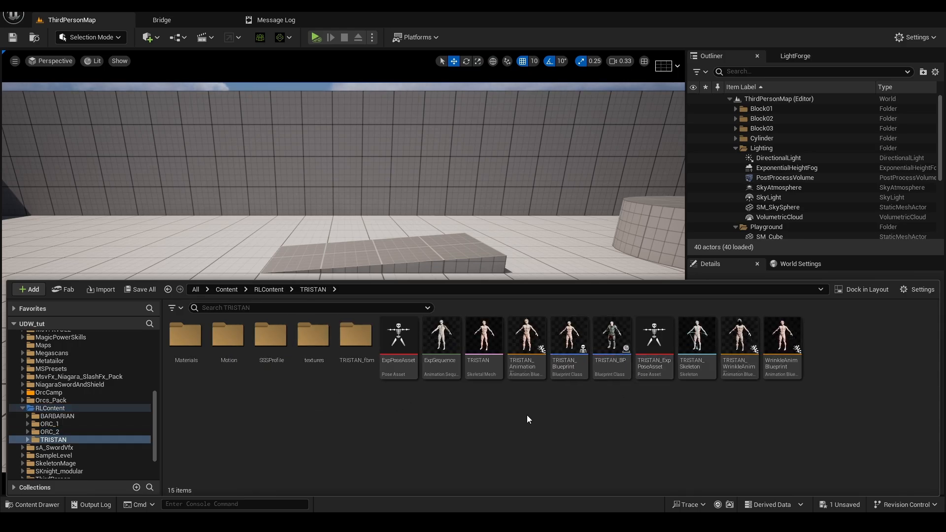
{"action": "key", "text": "alt+Left"}
{"action": "key", "text": "alt+Left"}
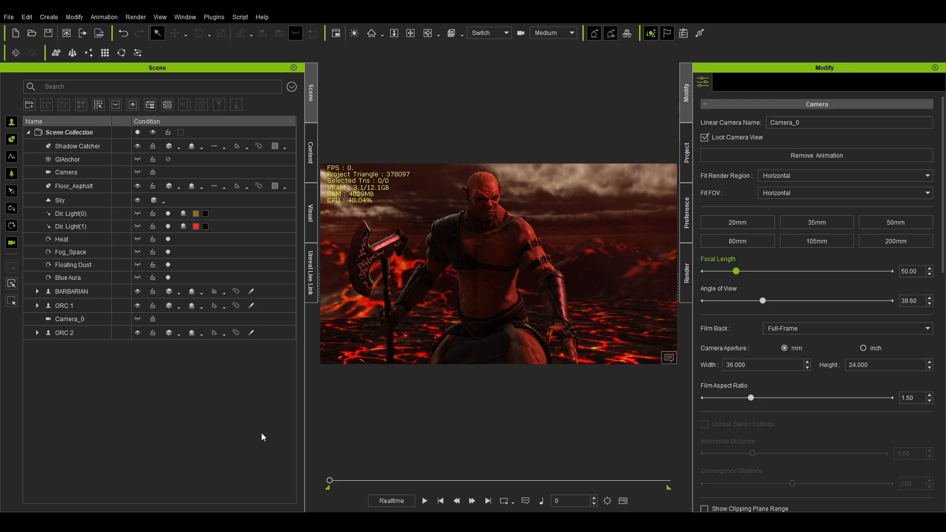
In iClone's Unreal Live Link, set the transfer to Motion mode with a frame range of 0 to 860 for BARBARIAN.
{"action": "left_click", "coordinate": [312, 286]}
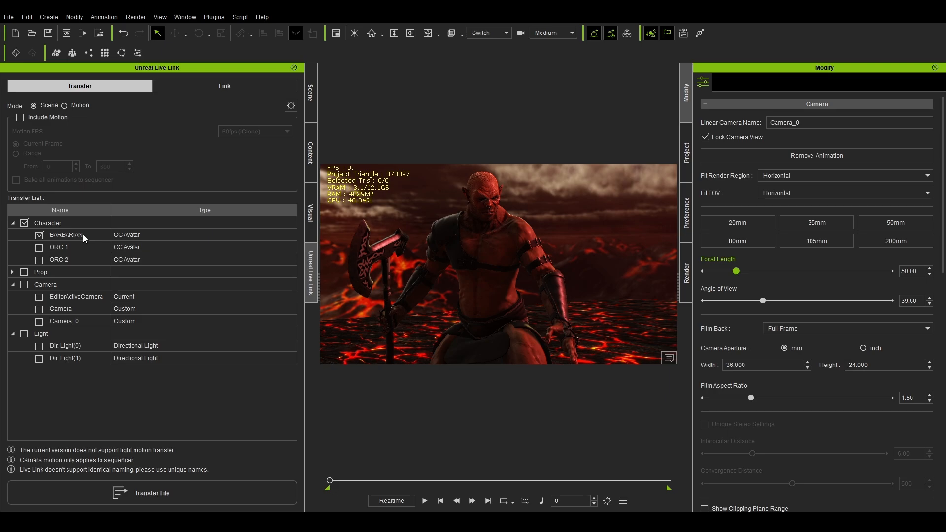
{"action": "left_click", "coordinate": [88, 105]}
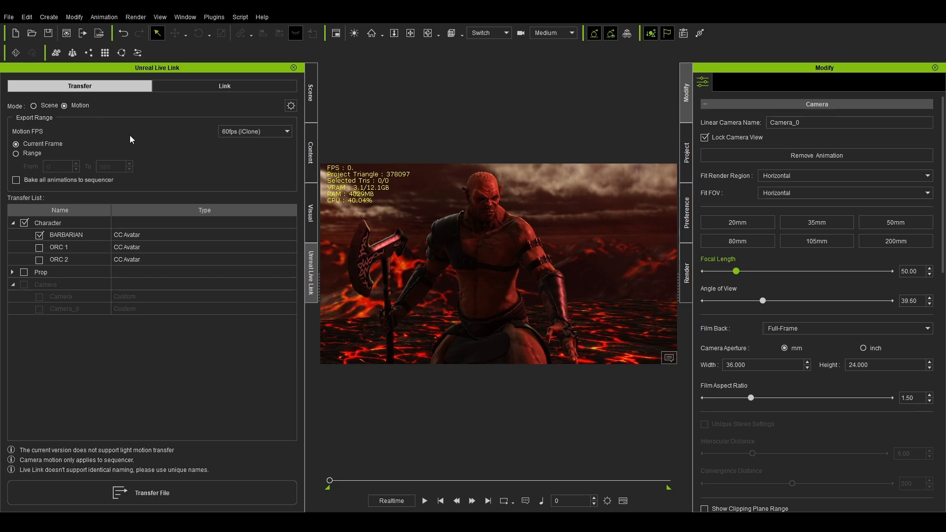
{"action": "left_click", "coordinate": [29, 153]}
Show the timeline, examine the project's Switcher track along its length, and hide the timeline again.
{"action": "left_click", "coordinate": [623, 501]}
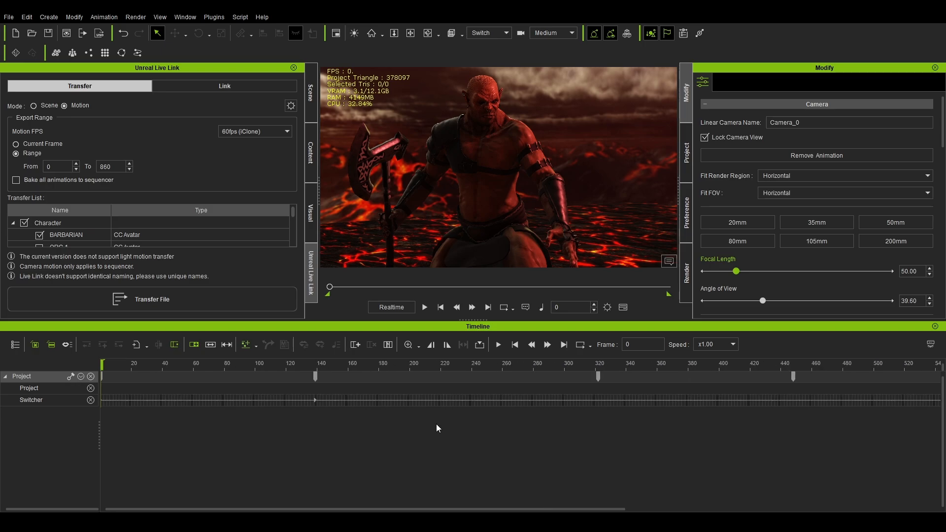
{"action": "scroll", "coordinate": [437, 425], "scroll_direction": "down", "scroll_amount": 3}
{"action": "left_click_drag", "start_coordinate": [319, 364], "coordinate": [70, 360]}
{"action": "left_click", "coordinate": [623, 307]}
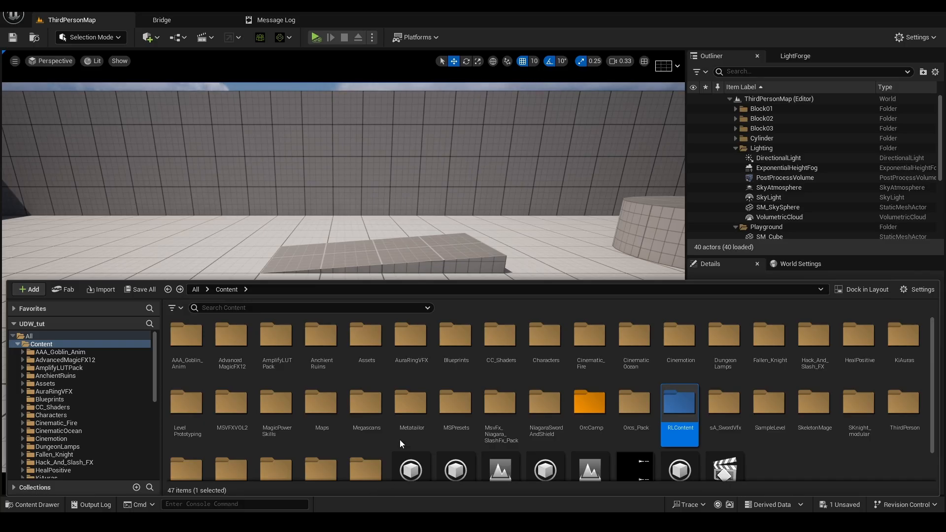
In Unreal Engine, open the BARBARIAN_2024_12_02_00_28_02 animation from RLContent/BARBARIAN/Motion, scrub through it to frame 25, and close it.
{"action": "double_click", "coordinate": [680, 407]}
{"action": "left_click", "coordinate": [199, 335]}
{"action": "double_click", "coordinate": [199, 335]}
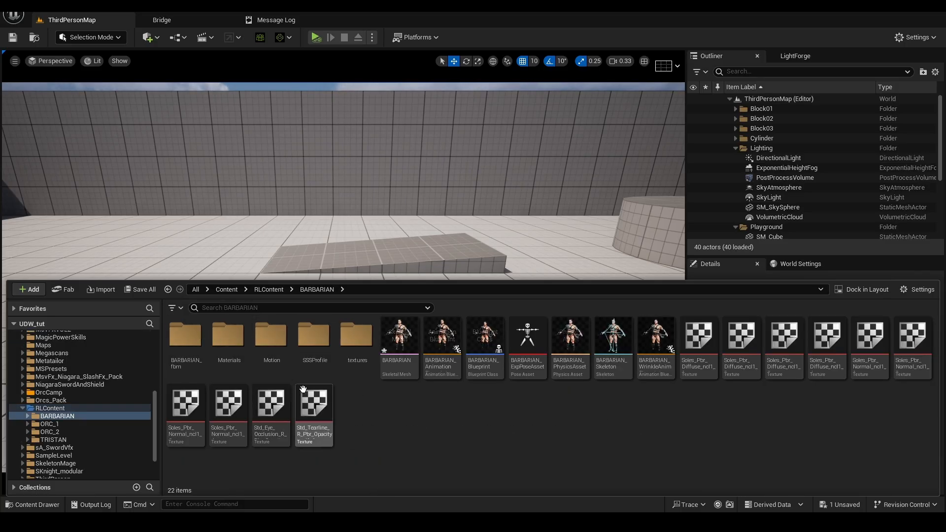
{"action": "double_click", "coordinate": [270, 340]}
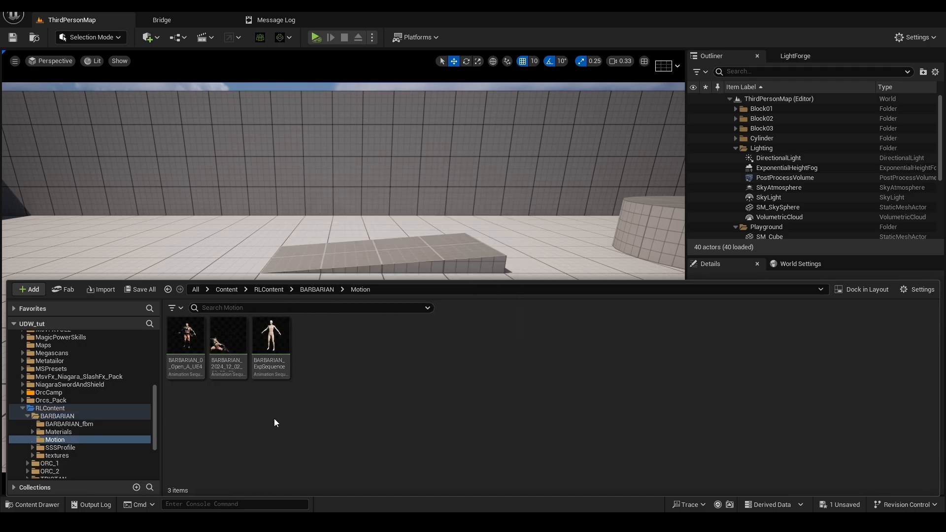
{"action": "double_click", "coordinate": [225, 348]}
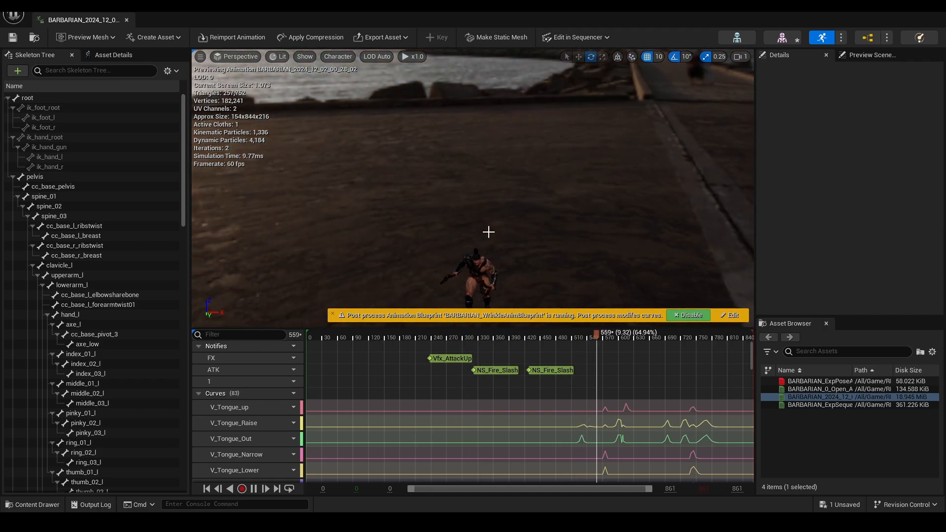
{"action": "left_click_drag", "start_coordinate": [441, 338], "coordinate": [320, 350]}
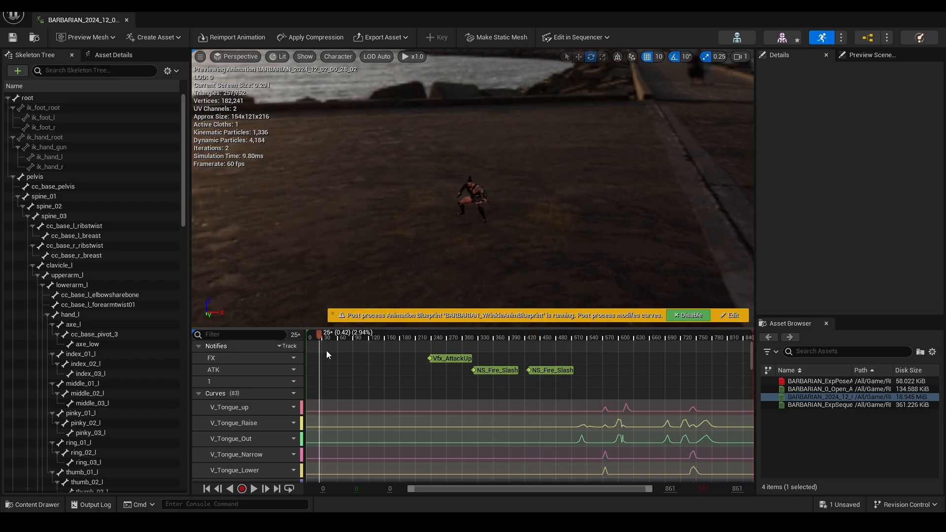
{"action": "left_click", "coordinate": [127, 20]}
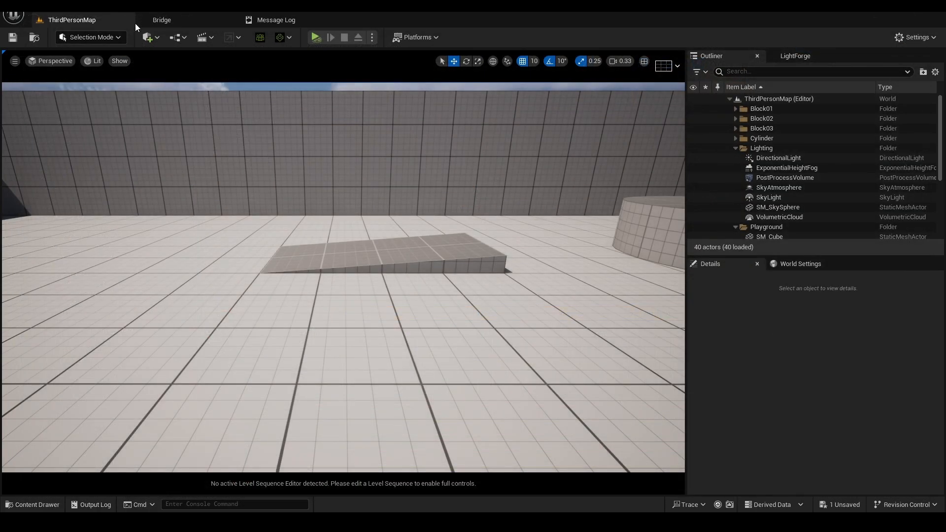
Switch to iClone and close it without saving the current project.
{"action": "left_click", "coordinate": [51, 500]}
{"action": "left_click", "coordinate": [49, 503]}
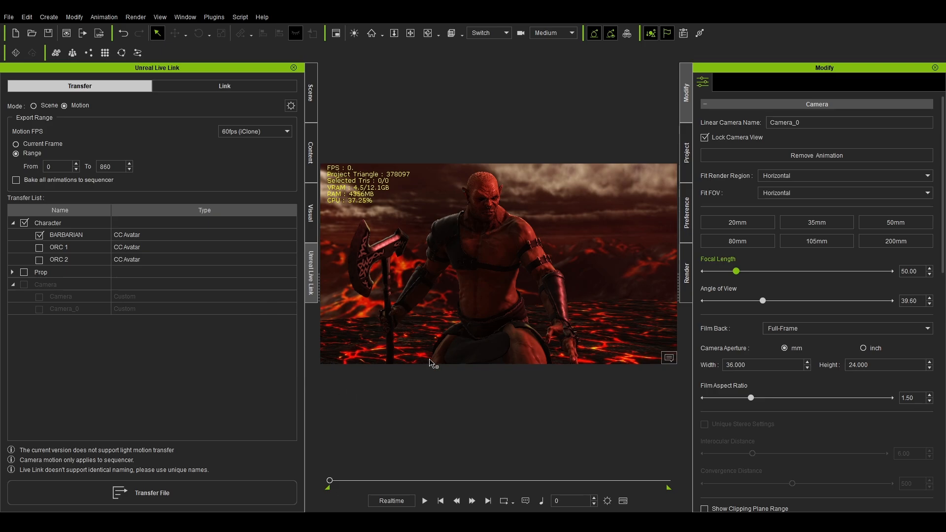
{"action": "left_click", "coordinate": [939, 13]}
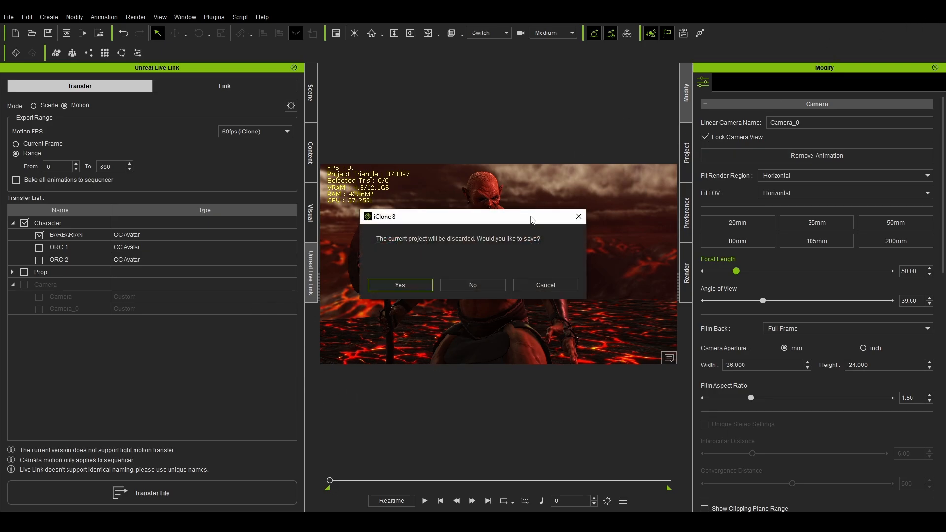
{"action": "left_click", "coordinate": [492, 285]}
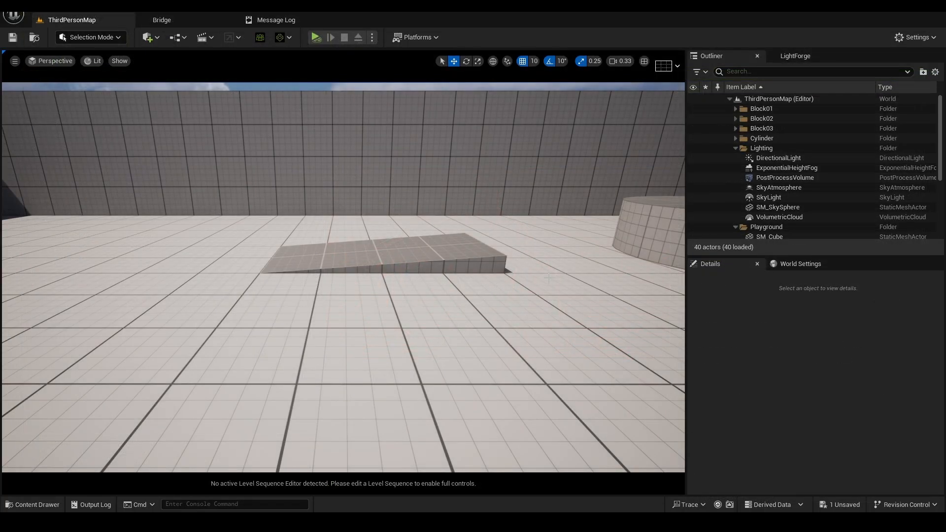
Return the Unreal Engine content browser from the BARBARIAN folder to the top-level Content folder.
{"action": "left_click", "coordinate": [33, 504]}
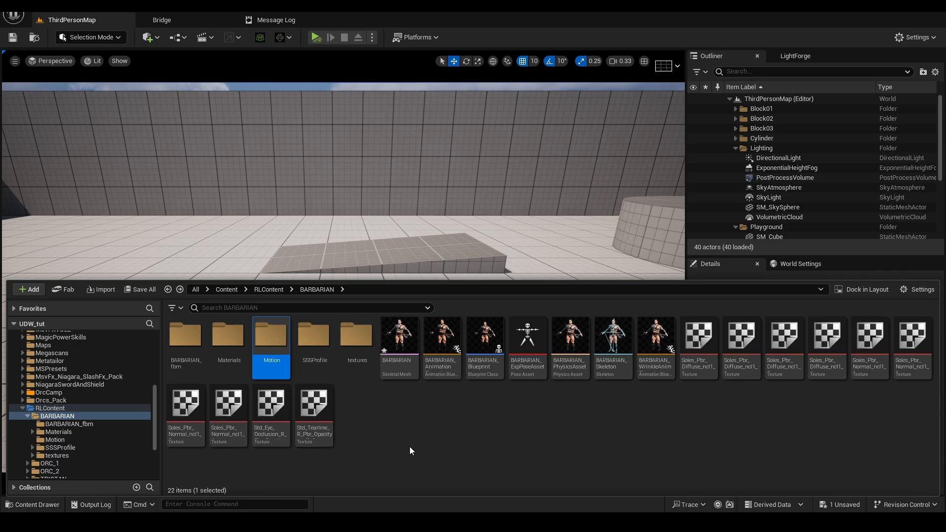
{"action": "left_click", "coordinate": [415, 446]}
{"action": "key", "text": "alt+Left"}
{"action": "left_click", "coordinate": [224, 289]}
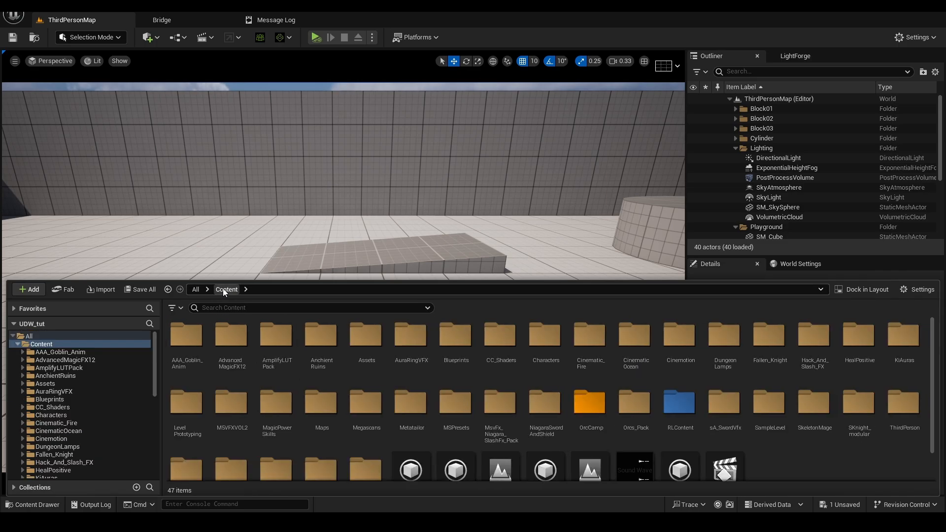
Lower all engine scalability groups to the High preset.
{"action": "left_click", "coordinate": [919, 38]}
{"action": "mouse_move", "coordinate": [865, 213]}
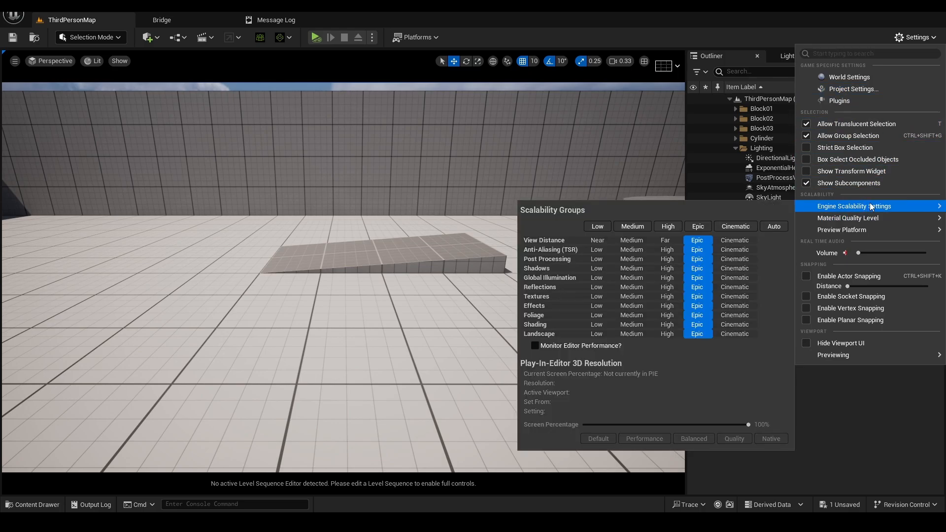
{"action": "left_click", "coordinate": [668, 228]}
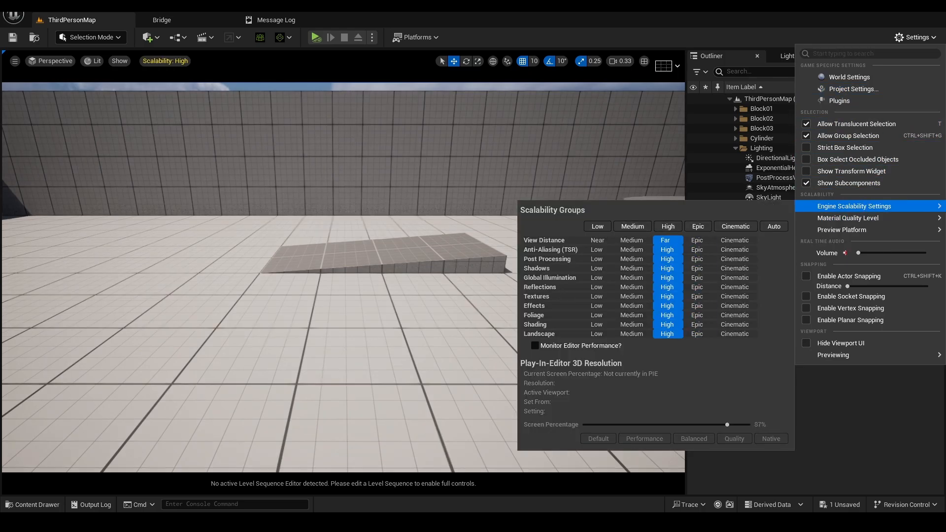
{"action": "left_click", "coordinate": [594, 43]}
Open the Workflow level, collapse the OrcCamp_Day level instance, and expand the LIGHT FX folder down to Ultra_Dynamic_Sky.
{"action": "left_click", "coordinate": [14, 507]}
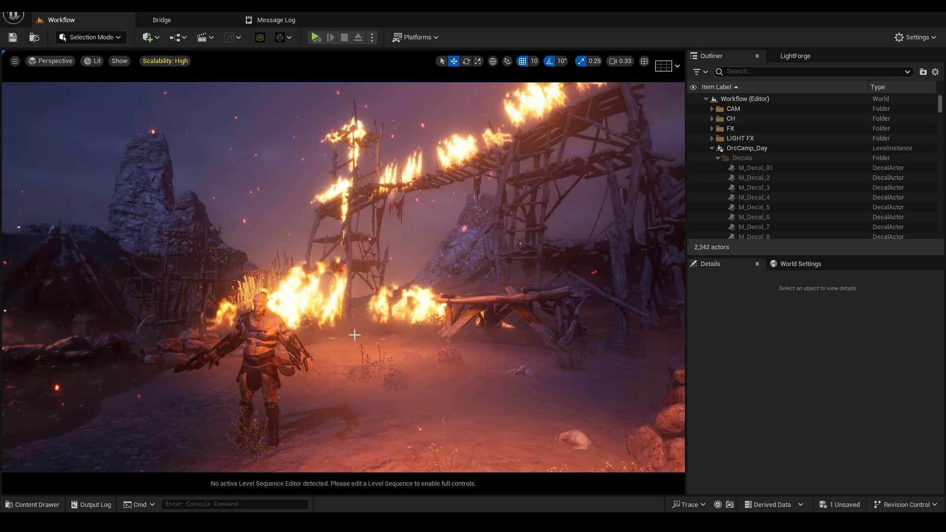
{"action": "left_click", "coordinate": [711, 147]}
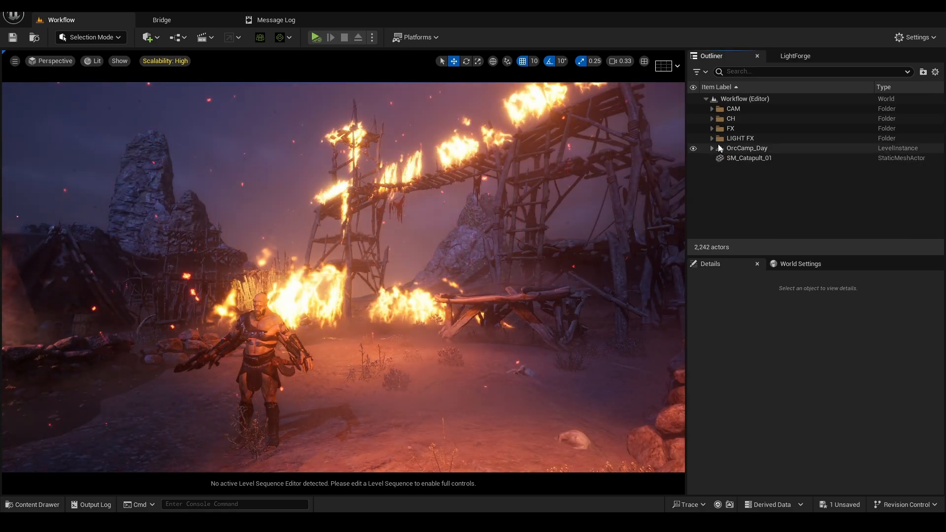
{"action": "left_click", "coordinate": [712, 138]}
{"action": "scroll", "coordinate": [799, 195], "scroll_direction": "down", "scroll_amount": 1}
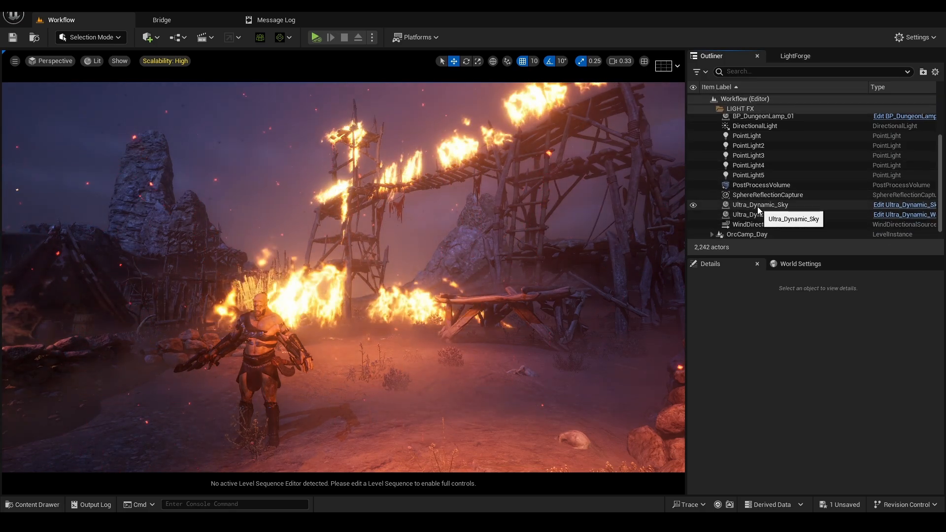
Collapse the LIGHT FX folder and look around the burning orc camp and the character standing in it.
{"action": "scroll", "coordinate": [725, 163], "scroll_direction": "up", "scroll_amount": 2}
{"action": "left_click", "coordinate": [712, 133]}
{"action": "right_click_drag", "start_coordinate": [524, 274], "coordinate": [241, 232]}
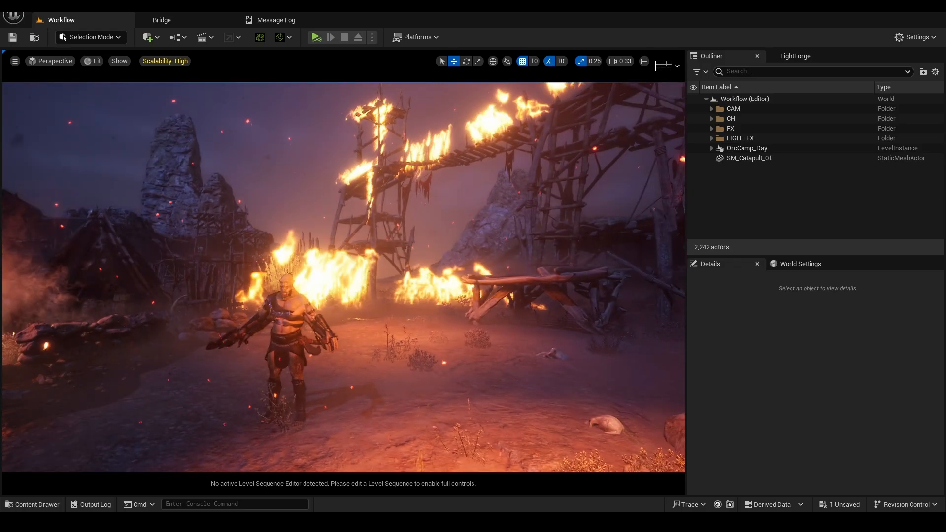
{"action": "key", "text": "a"}
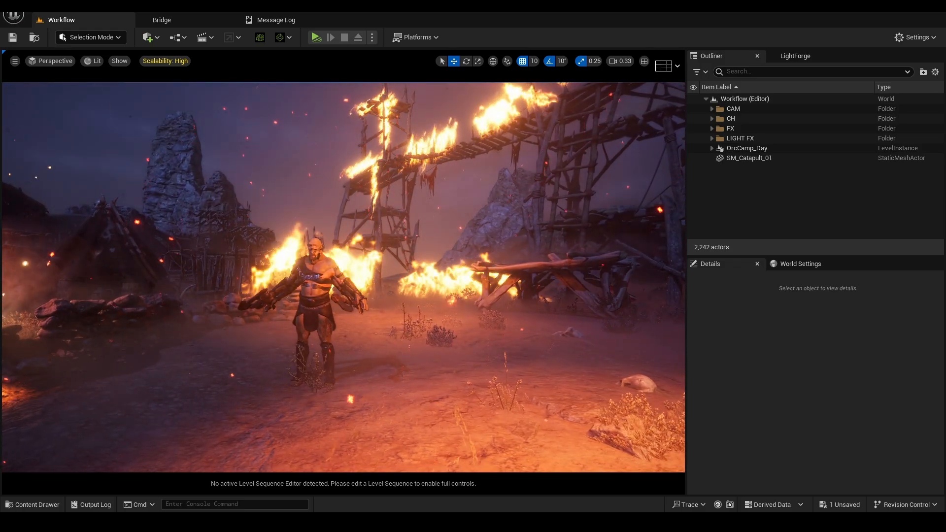
{"action": "key", "text": "s"}
{"action": "key", "text": "e"}
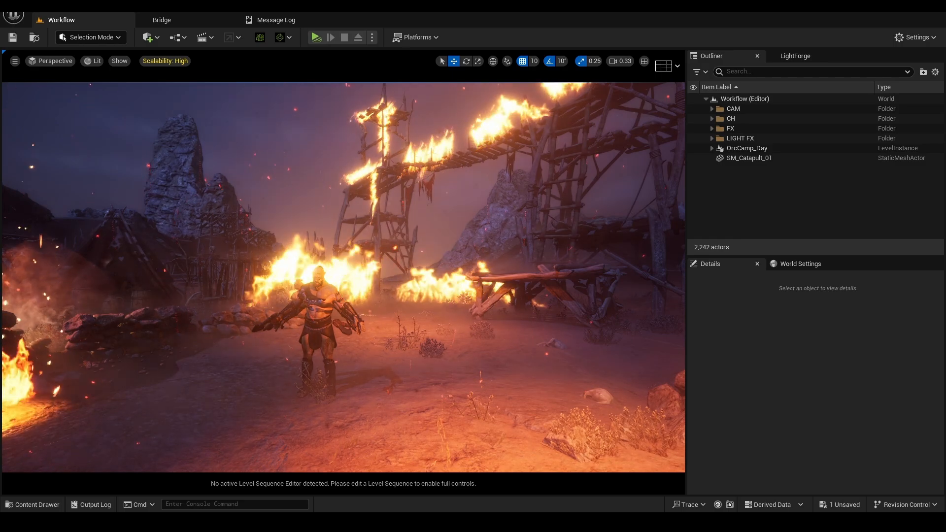
{"action": "key", "text": "w"}
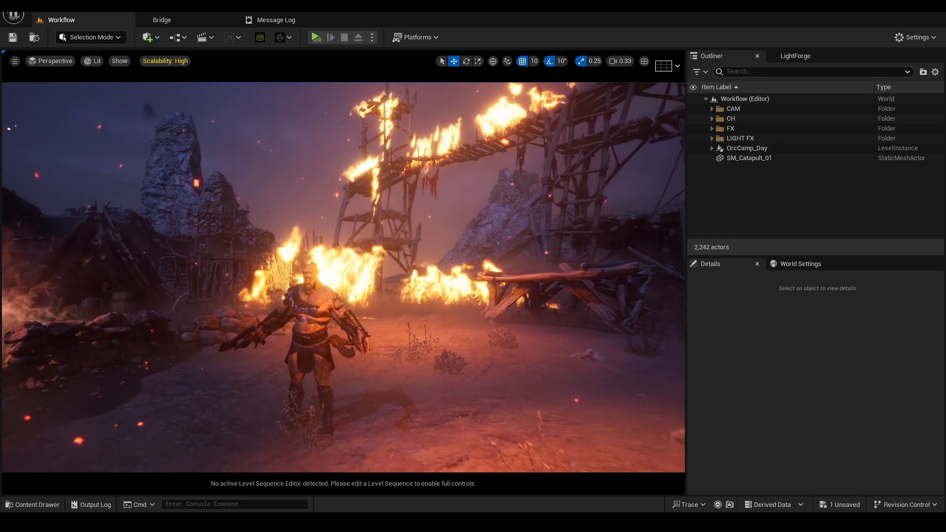
{"action": "key", "text": "s"}
Open the Workflow_Seq level sequence and enlarge the Sequencer to show its tracks.
{"action": "left_click", "coordinate": [60, 503]}
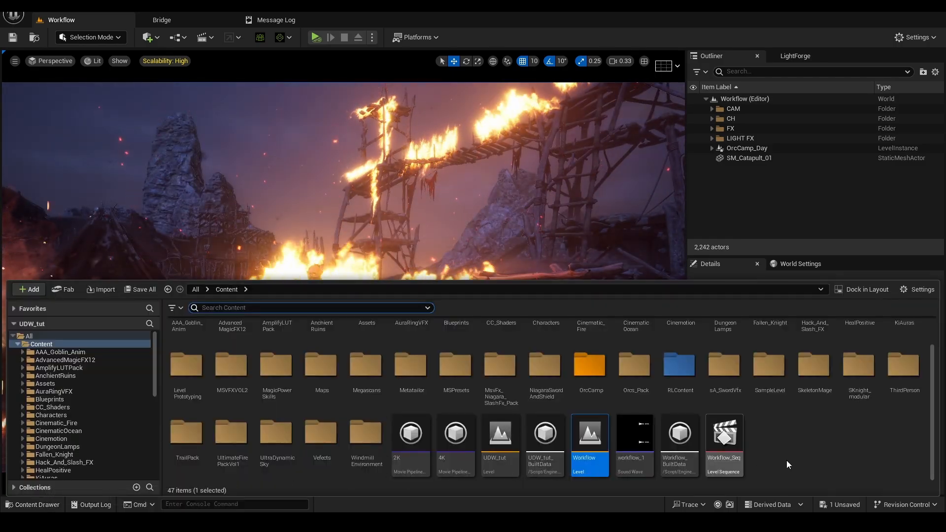
{"action": "double_click", "coordinate": [730, 437]}
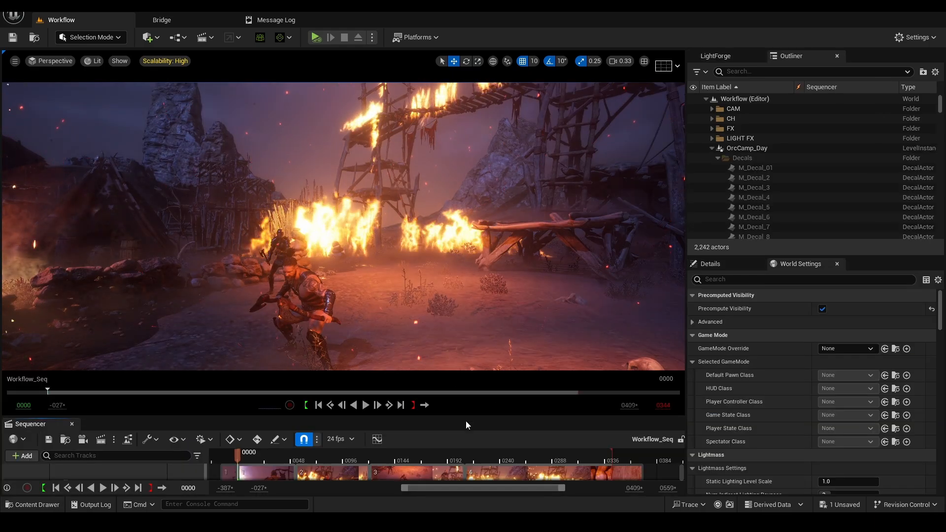
{"action": "left_click_drag", "start_coordinate": [496, 417], "coordinate": [507, 296]}
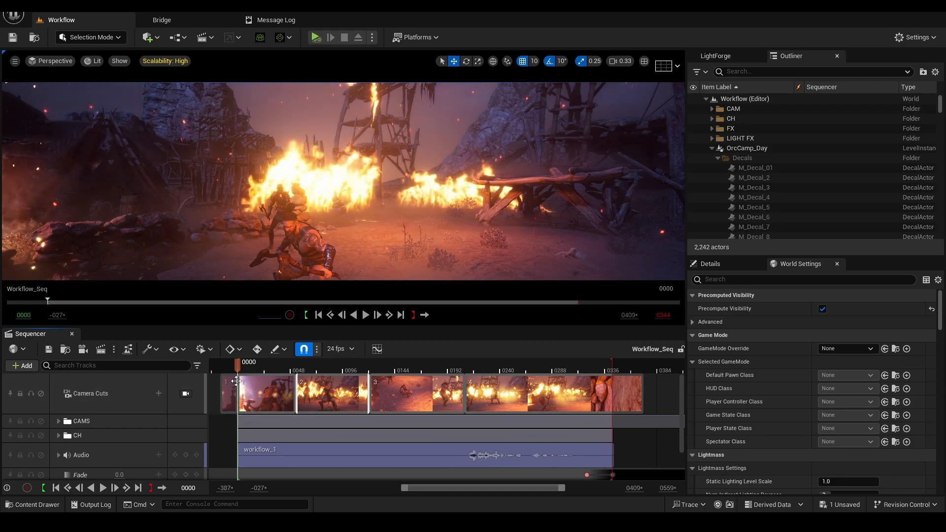
Preview the shot through the Camera Cuts track at frame 0000, release the viewport lock, and shrink the Sequencer again.
{"action": "left_click", "coordinate": [185, 396]}
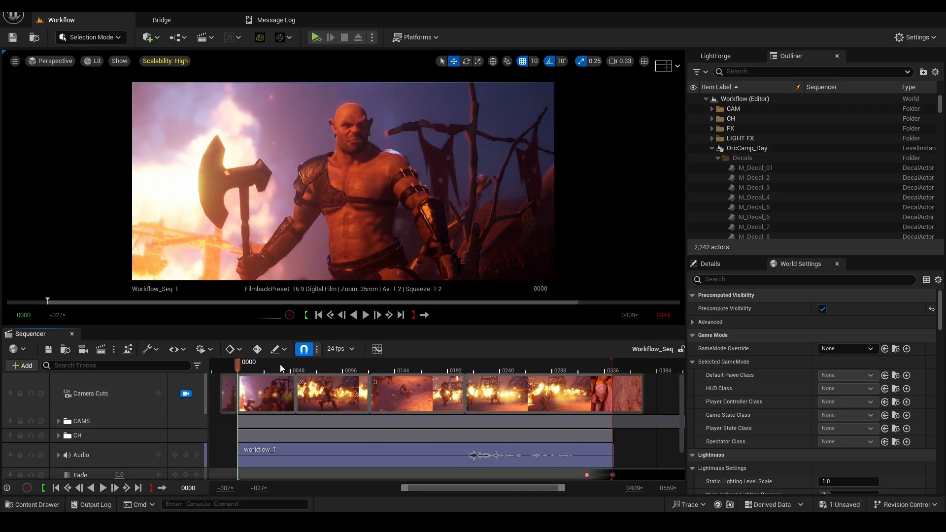
{"action": "left_click_drag", "start_coordinate": [280, 368], "coordinate": [238, 371]}
{"action": "left_click", "coordinate": [187, 394]}
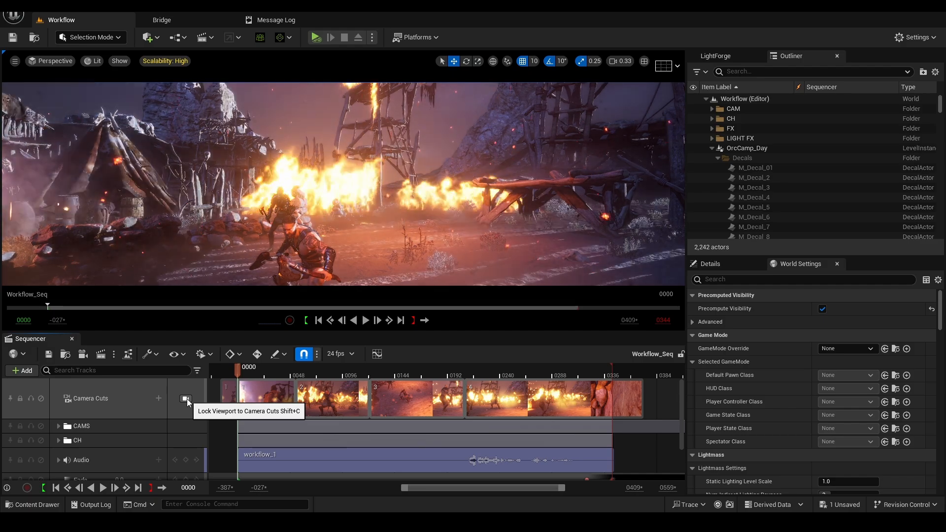
{"action": "left_click", "coordinate": [188, 402]}
{"action": "left_click", "coordinate": [187, 402]}
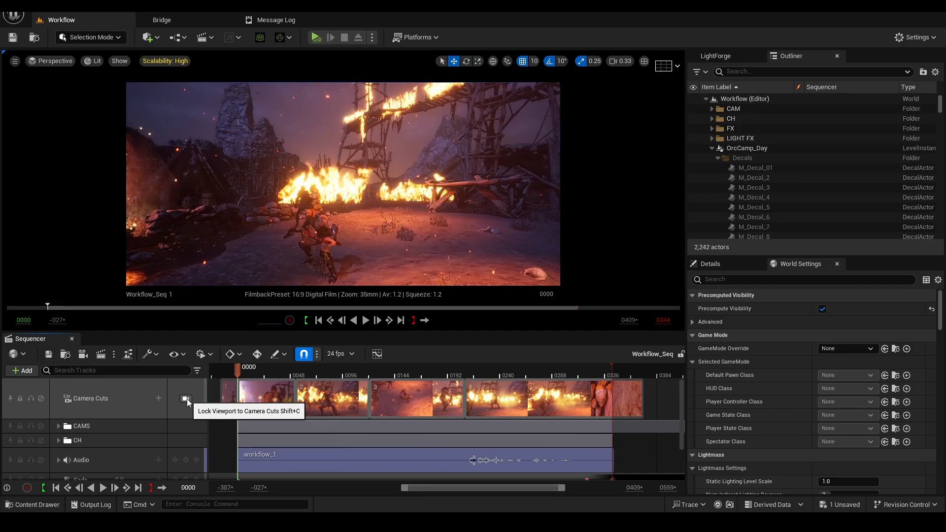
{"action": "left_click_drag", "start_coordinate": [445, 331], "coordinate": [444, 403]}
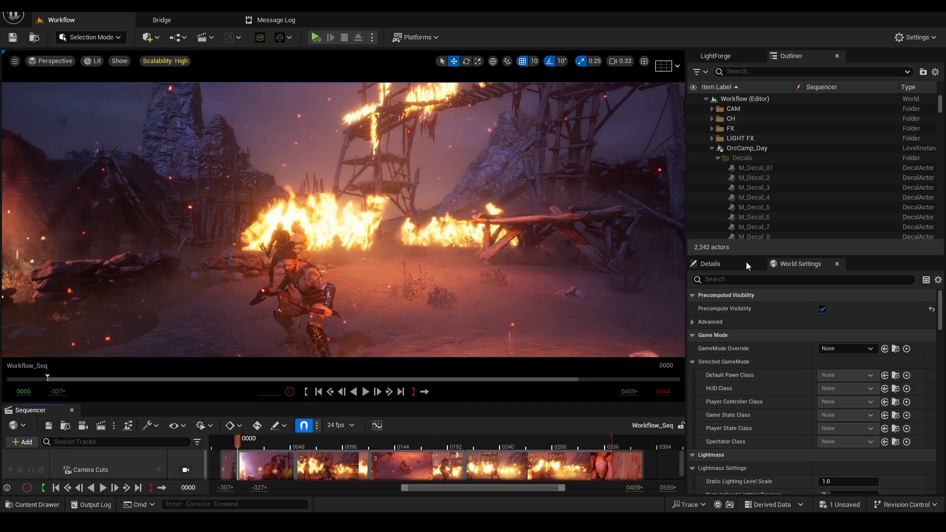
Collapse the Decals, FX and Static_Meshes folders inside OrcCamp_Day, and collapse the level instance itself.
{"action": "left_click", "coordinate": [712, 147]}
{"action": "left_click", "coordinate": [758, 147]}
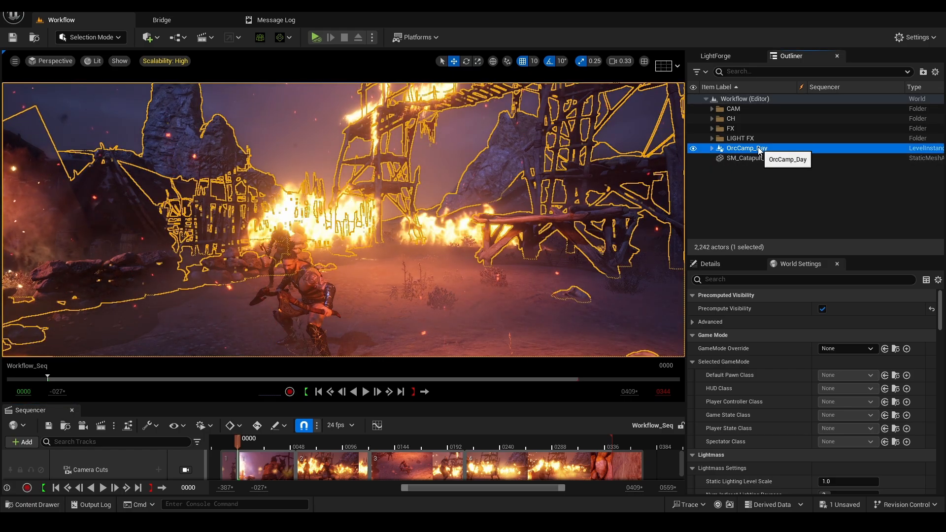
{"action": "left_click", "coordinate": [739, 185]}
{"action": "left_click", "coordinate": [711, 148]}
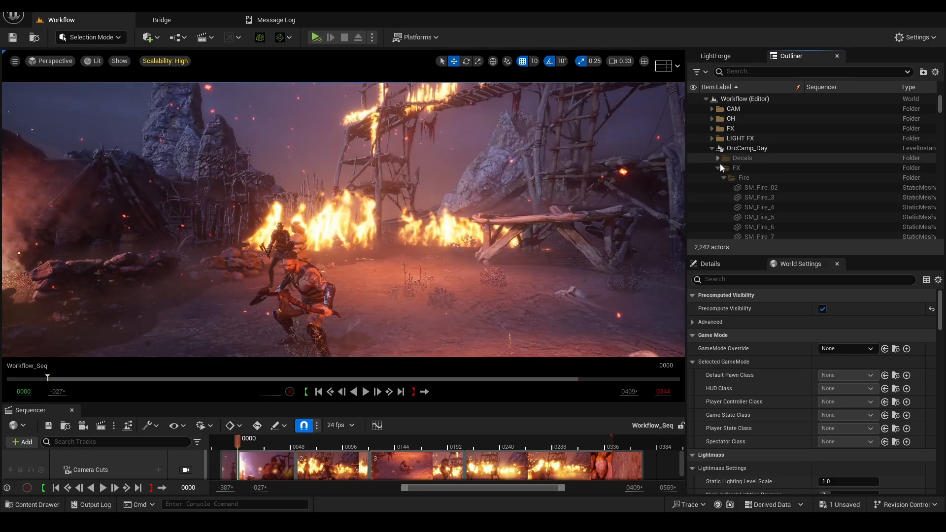
{"action": "left_click", "coordinate": [718, 167]}
{"action": "left_click", "coordinate": [718, 175]}
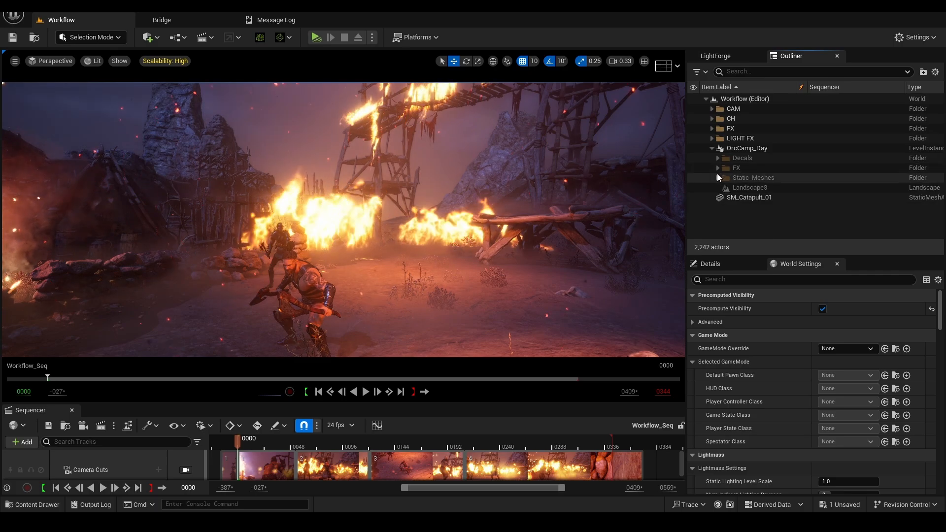
{"action": "left_click", "coordinate": [711, 148]}
Select the OrcCamp_Day level instance and examine its transform, source level and Level Behavior settings.
{"action": "left_click", "coordinate": [746, 149]}
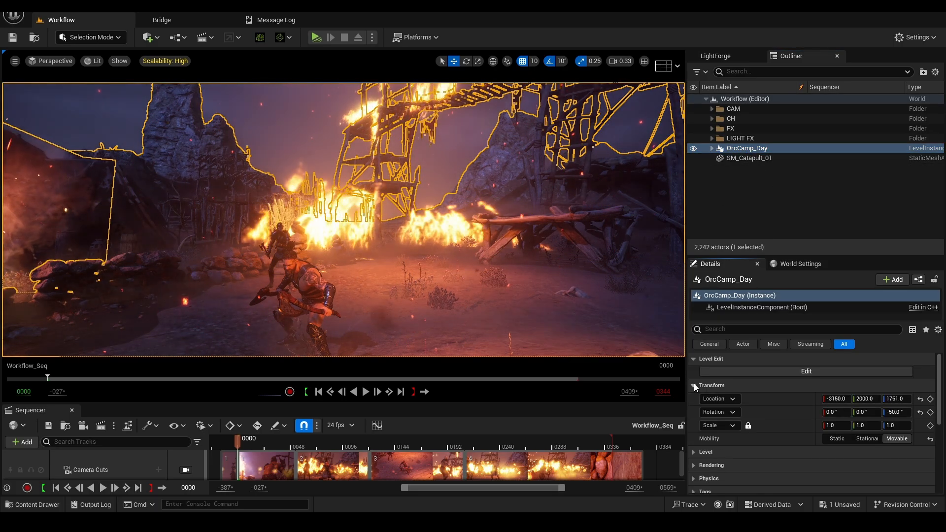
{"action": "left_click", "coordinate": [759, 168]}
{"action": "left_click", "coordinate": [715, 149]}
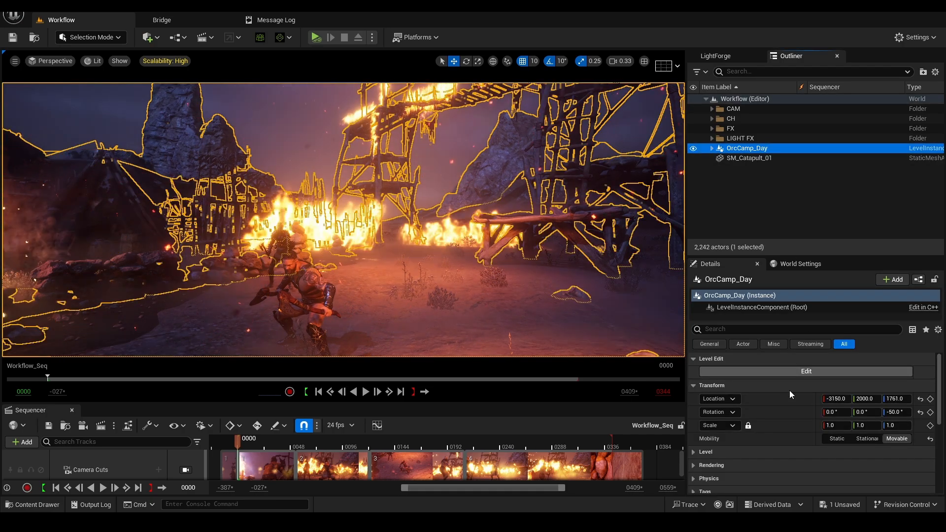
{"action": "scroll", "coordinate": [714, 414], "scroll_direction": "down", "scroll_amount": 3}
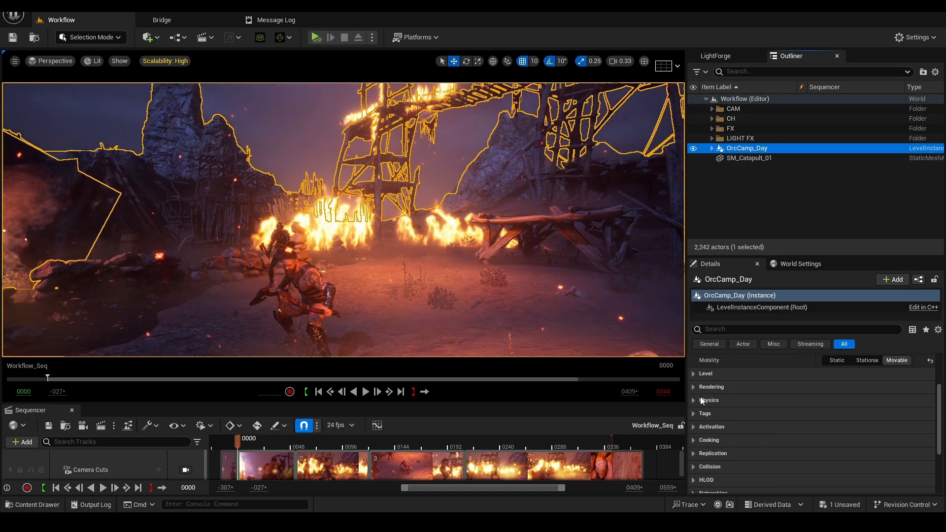
{"action": "left_click", "coordinate": [693, 374]}
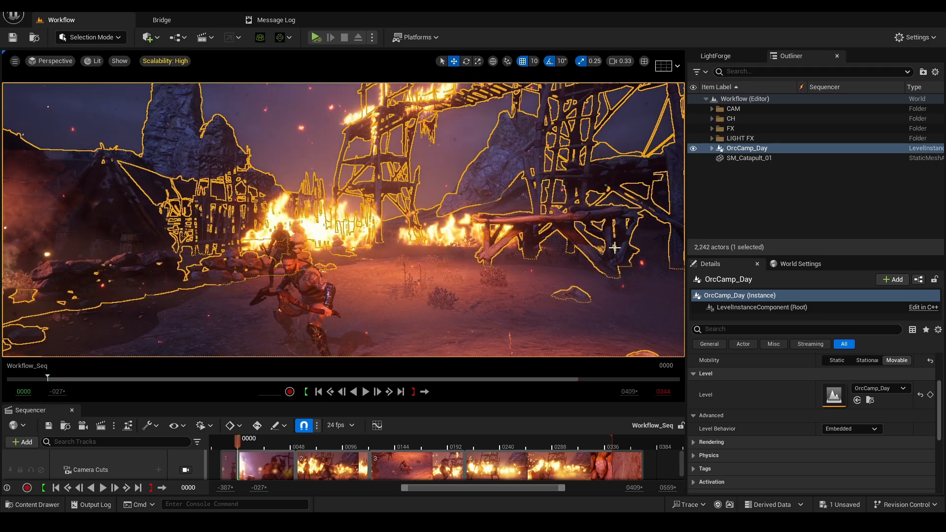
{"action": "scroll", "coordinate": [820, 415], "scroll_direction": "up", "scroll_amount": 3}
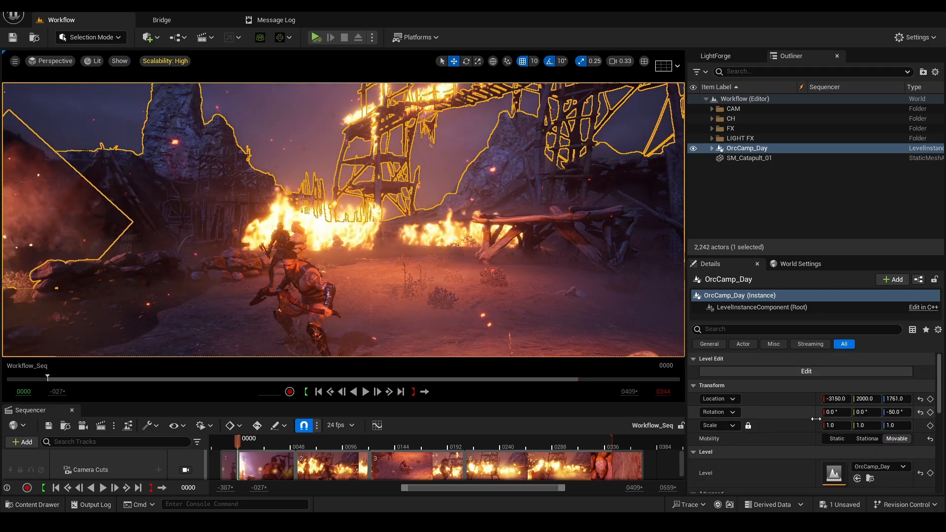
{"action": "scroll", "coordinate": [803, 442], "scroll_direction": "up", "scroll_amount": 1}
{"action": "scroll", "coordinate": [794, 466], "scroll_direction": "down", "scroll_amount": 2}
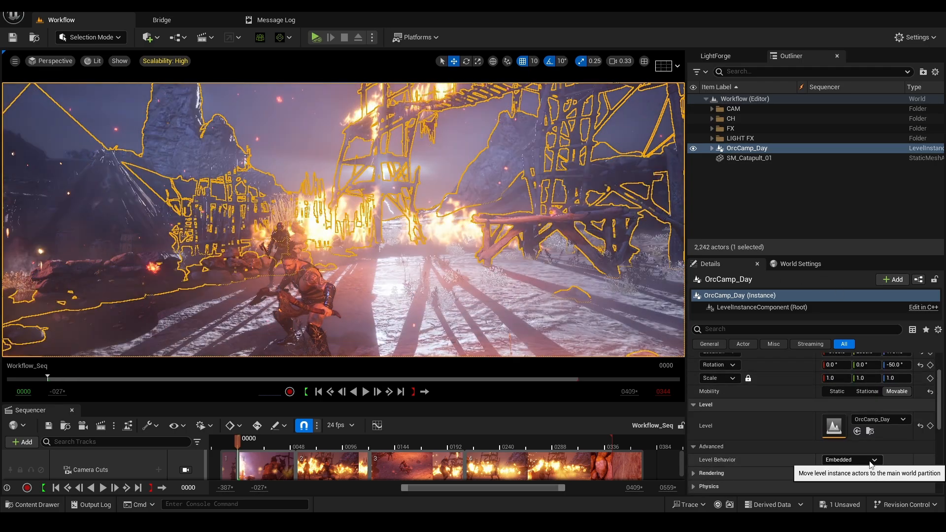
Try the Standalone Level Behavior on OrcCamp_Day and set it back to Embedded.
{"action": "left_click", "coordinate": [855, 460]}
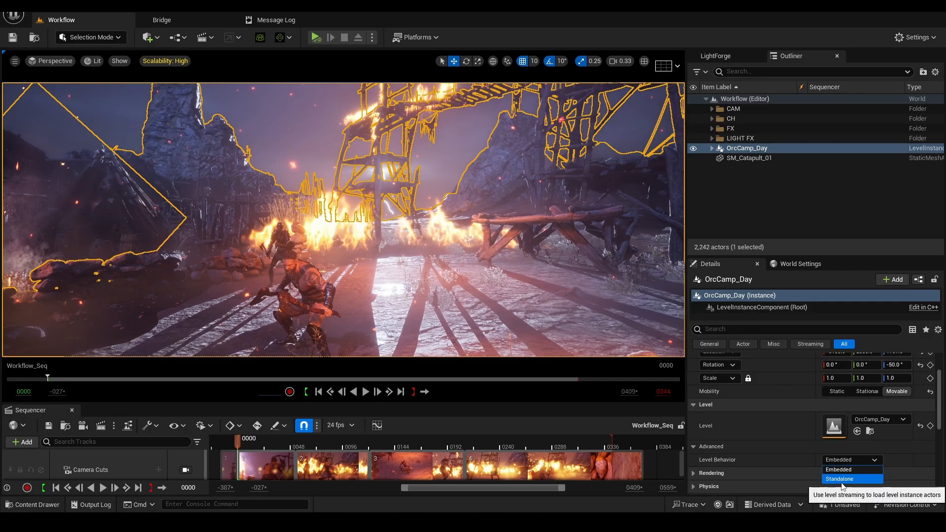
{"action": "left_click", "coordinate": [841, 479]}
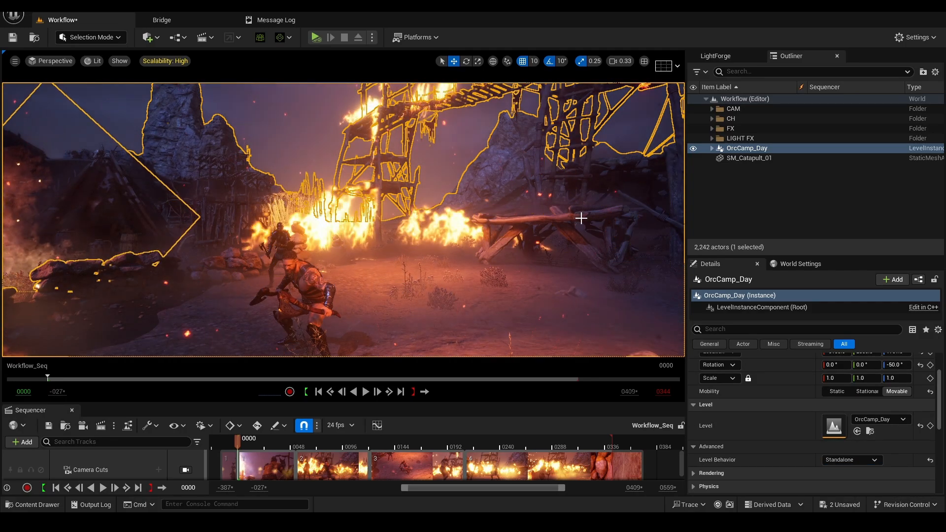
{"action": "left_click", "coordinate": [859, 461]}
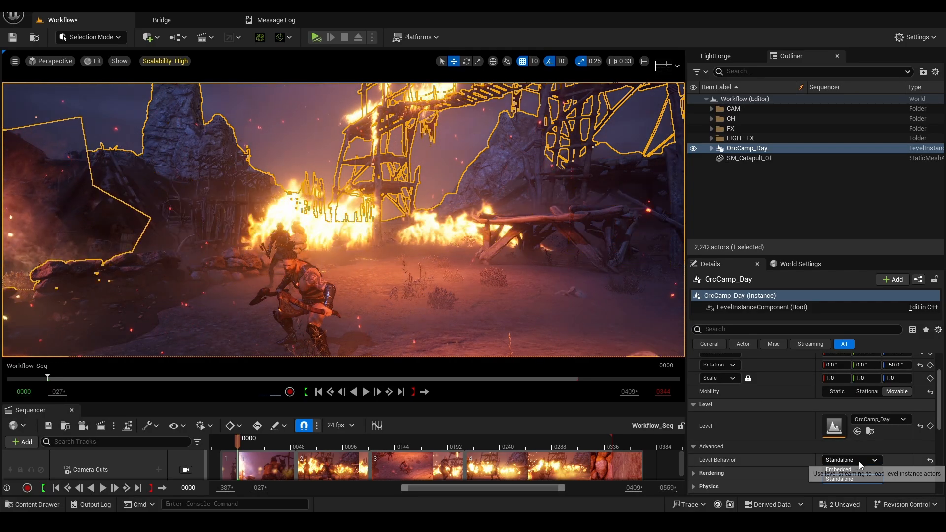
{"action": "left_click", "coordinate": [847, 468]}
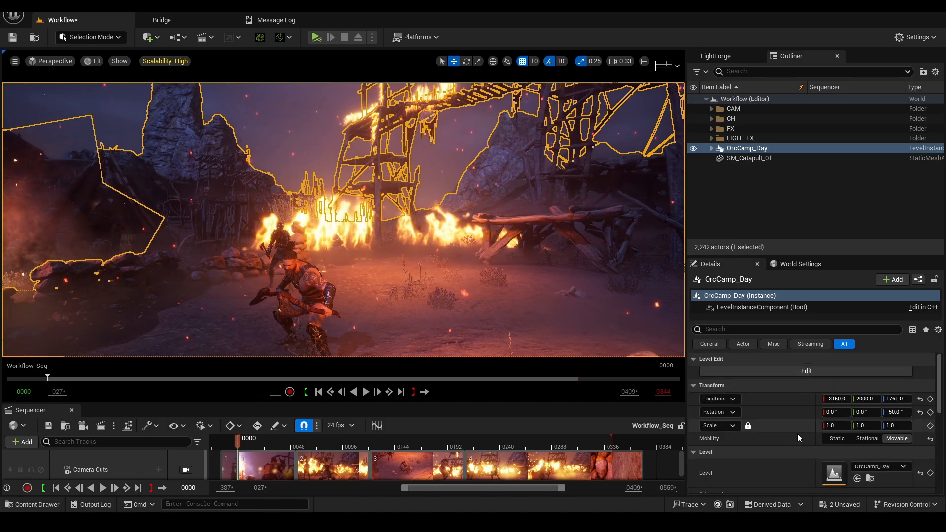
Start editing the OrcCamp_Day level instance and switch the viewport to the Unlit view mode.
{"action": "scroll", "coordinate": [797, 434], "scroll_direction": "up", "scroll_amount": 2}
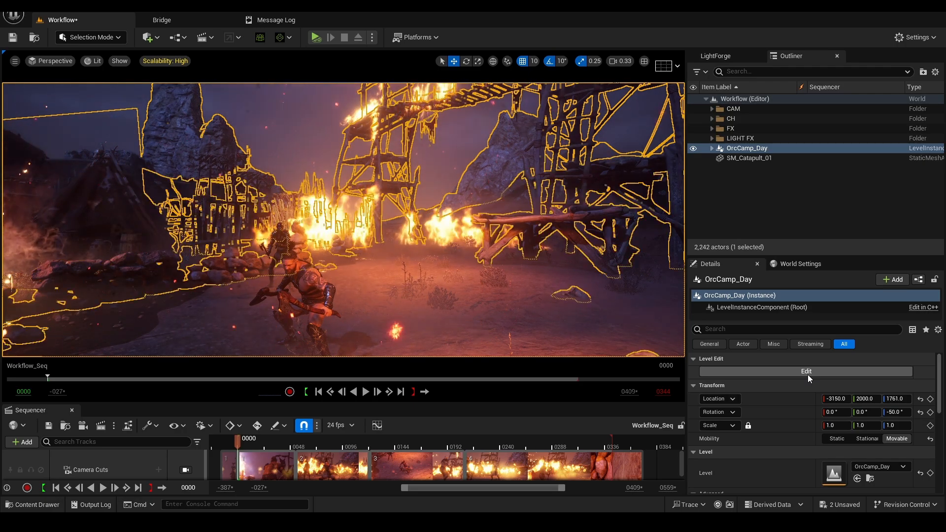
{"action": "left_click", "coordinate": [812, 373]}
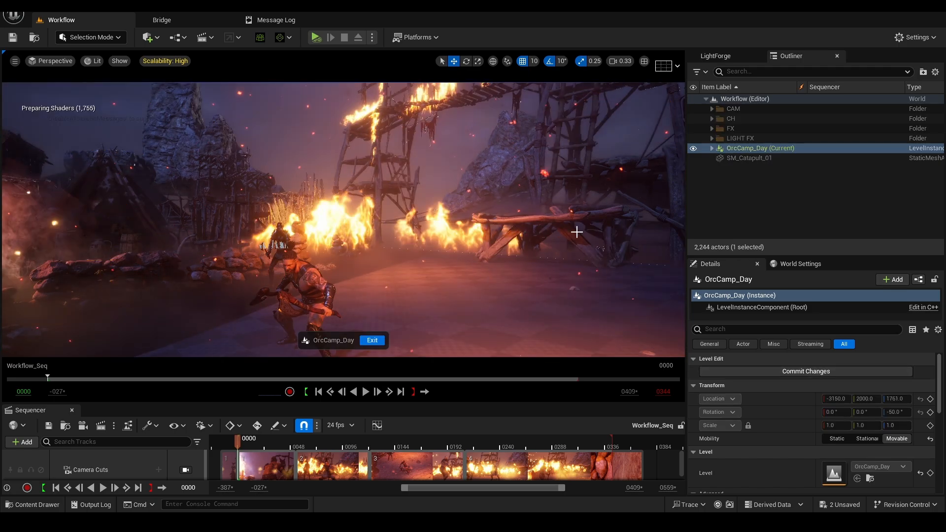
{"action": "left_click", "coordinate": [95, 61]}
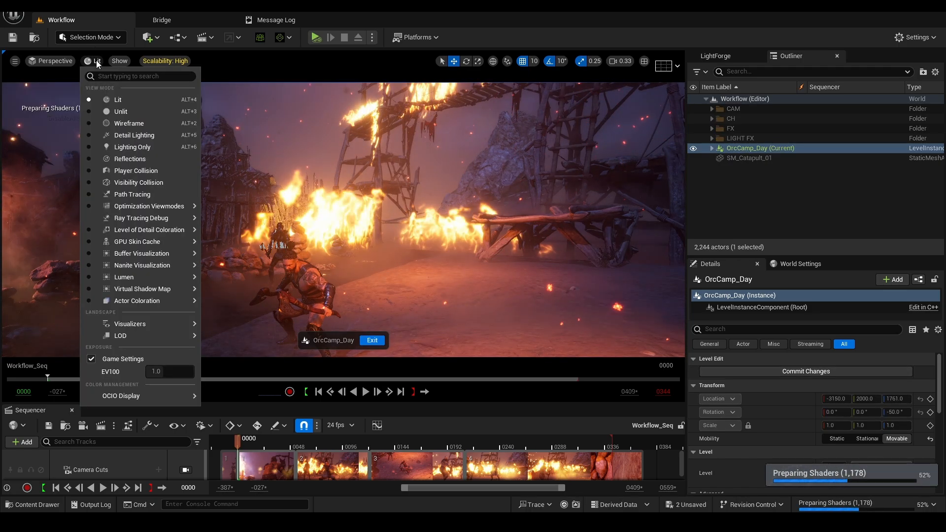
{"action": "left_click", "coordinate": [114, 113]}
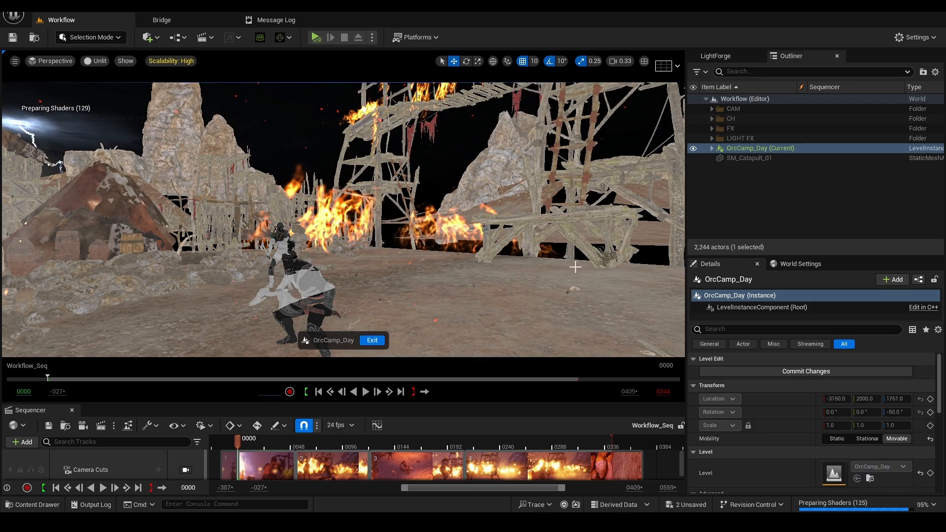
Expand OrcCamp_Day and select individual rocks in the wall near the tents, ending on rocks_struct_67.
{"action": "right_click_drag", "start_coordinate": [344, 219], "coordinate": [148, 228]}
{"action": "left_click", "coordinate": [711, 149]}
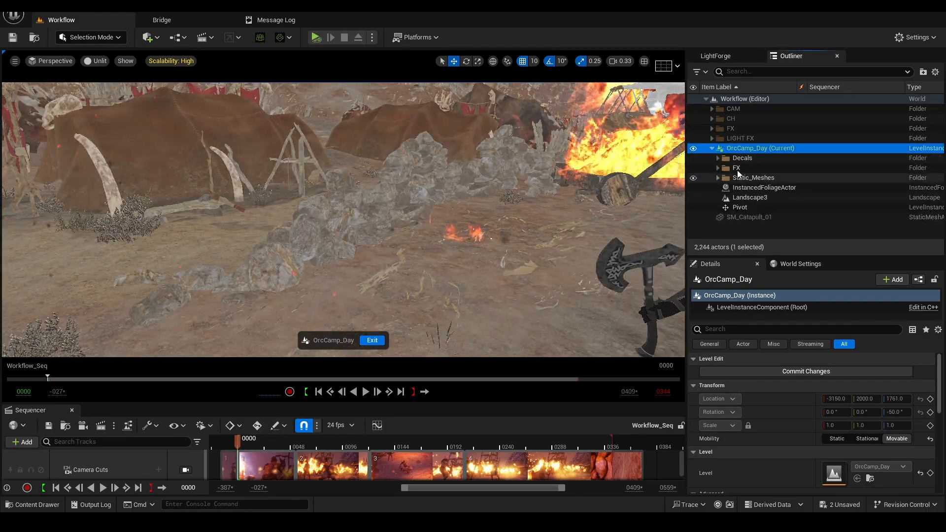
{"action": "left_click", "coordinate": [325, 231]}
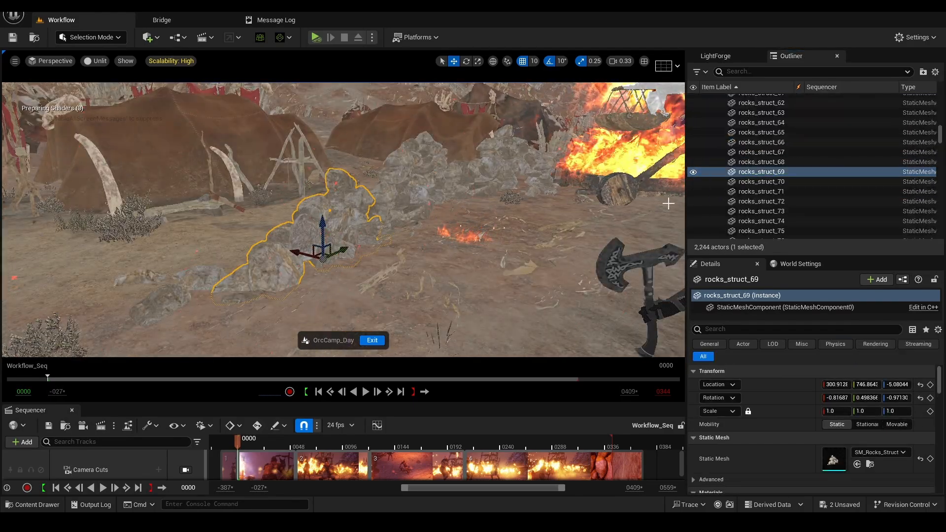
{"action": "left_click", "coordinate": [392, 202]}
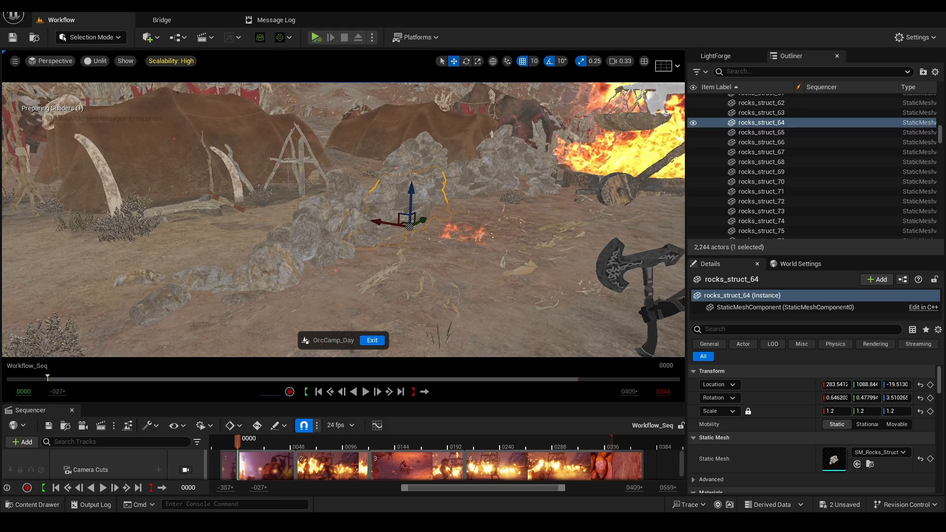
{"action": "left_click", "coordinate": [413, 151]}
Select the rock rocks_struct_43 behind the characters and the Landscape3 ground, and look back toward the tent and fires.
{"action": "right_click_drag", "start_coordinate": [413, 151], "coordinate": [227, 151]}
{"action": "key", "text": "s"}
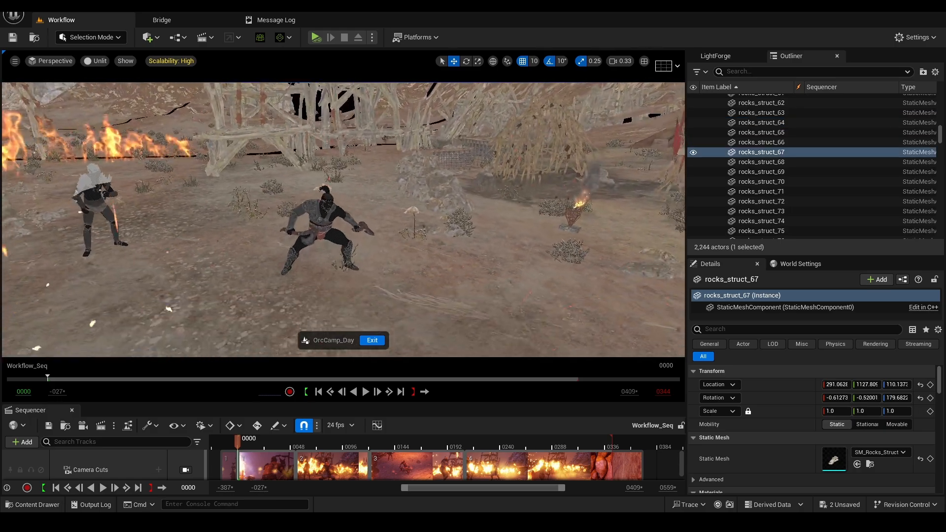
{"action": "right_click_drag", "start_coordinate": [486, 235], "coordinate": [486, 235]}
{"action": "key", "text": "q"}
{"action": "left_click", "coordinate": [463, 163]}
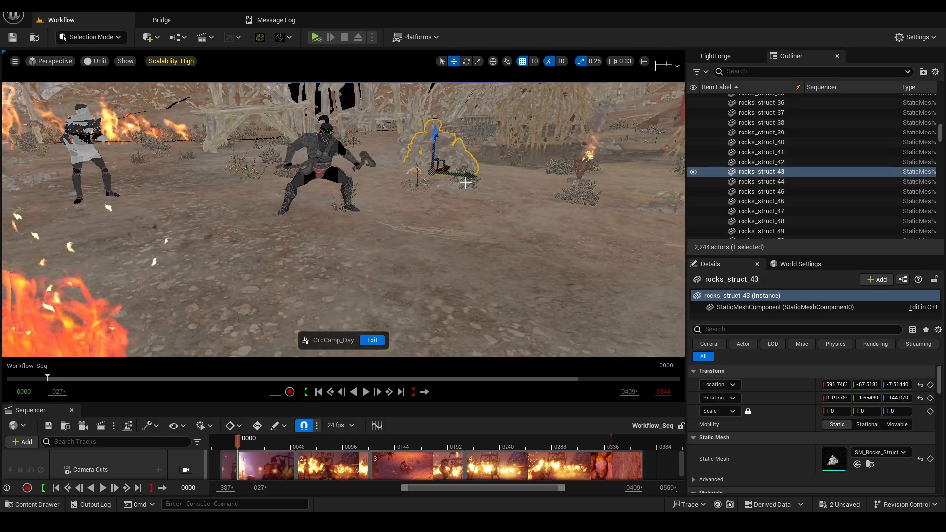
{"action": "left_click", "coordinate": [469, 185]}
{"action": "left_click", "coordinate": [582, 175]}
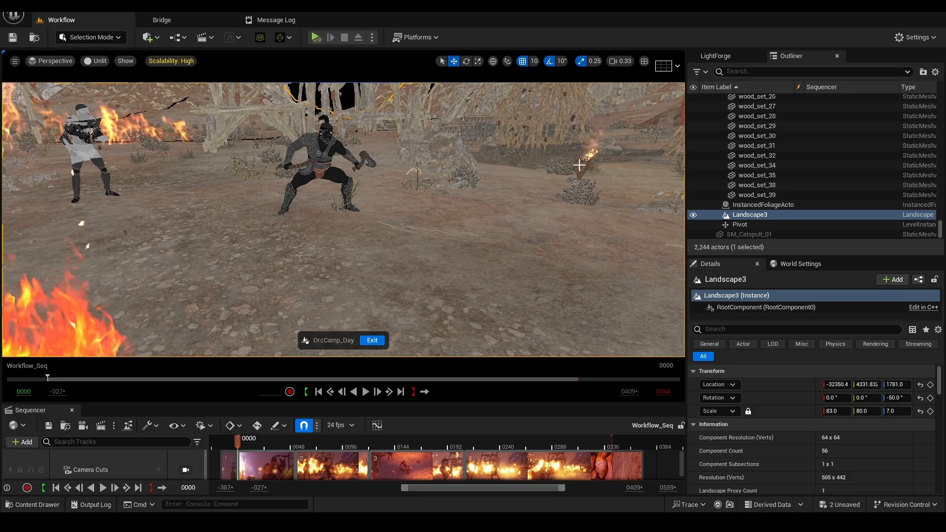
{"action": "right_click_drag", "start_coordinate": [580, 166], "coordinate": [421, 209]}
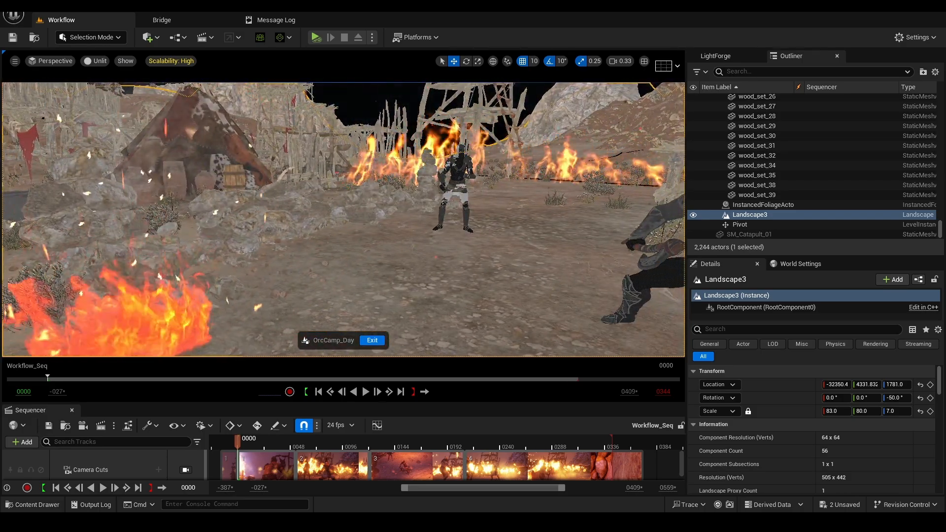
Select the rock rocks_struct_73 in front of the fires and collapse the Static_Meshes folder inside OrcCamp_Day.
{"action": "left_click", "coordinate": [312, 197]}
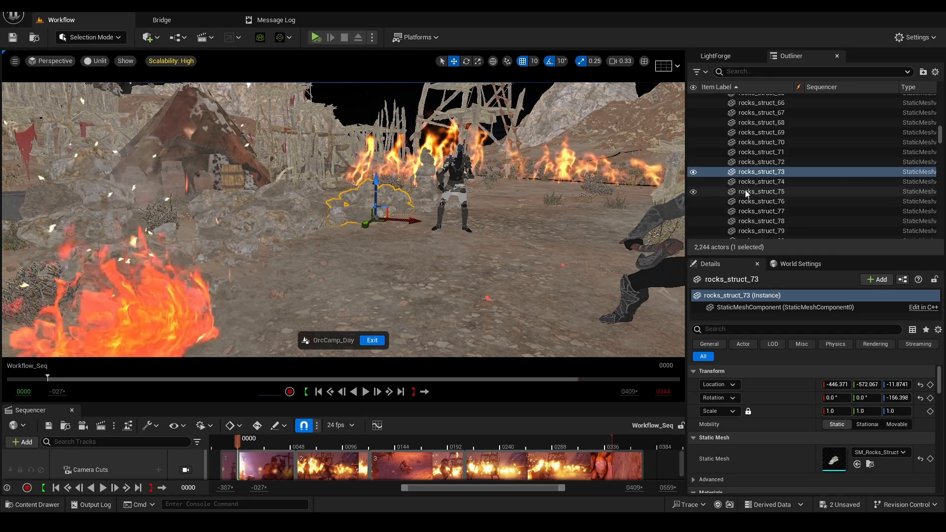
{"action": "scroll", "coordinate": [939, 138], "scroll_direction": "up", "scroll_amount": 8}
{"action": "scroll", "coordinate": [939, 138], "scroll_direction": "up", "scroll_amount": 15}
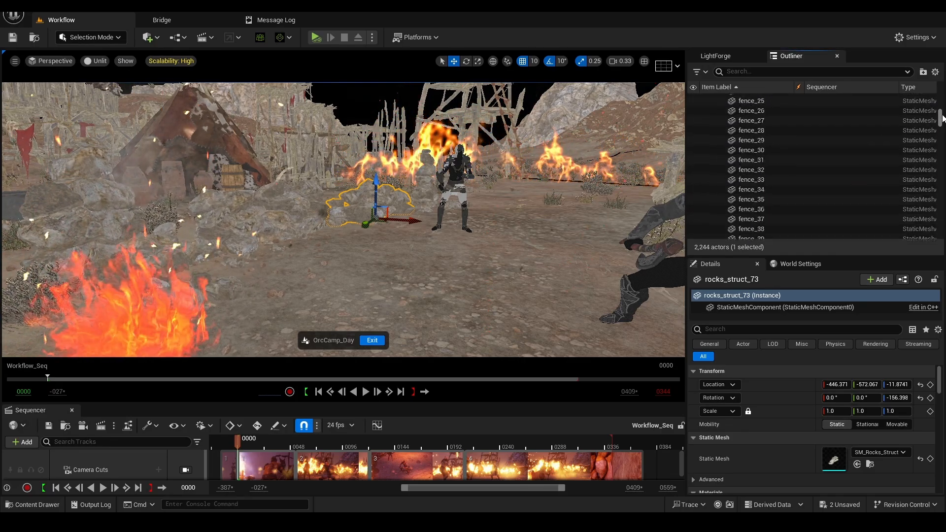
{"action": "left_click", "coordinate": [718, 178]}
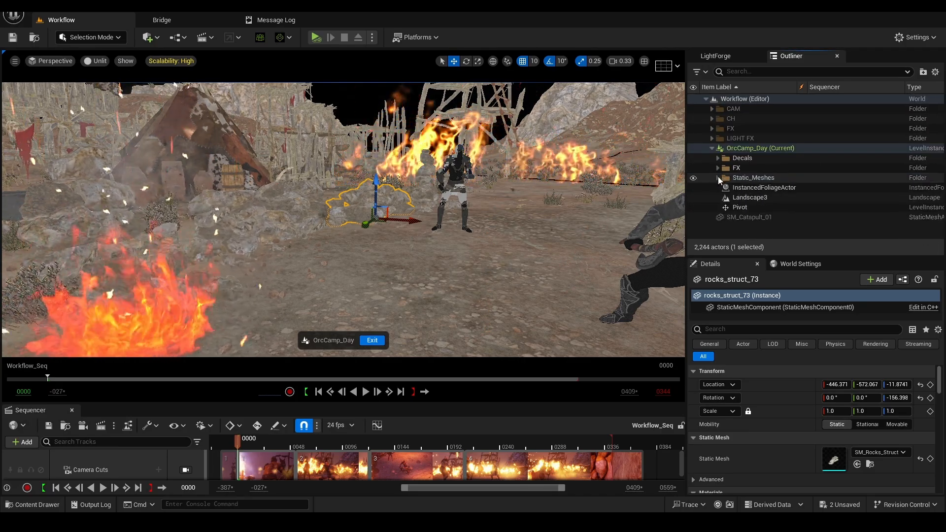
Collapse OrcCamp_Day, stop editing the level instance and clear the selection.
{"action": "left_click", "coordinate": [713, 149]}
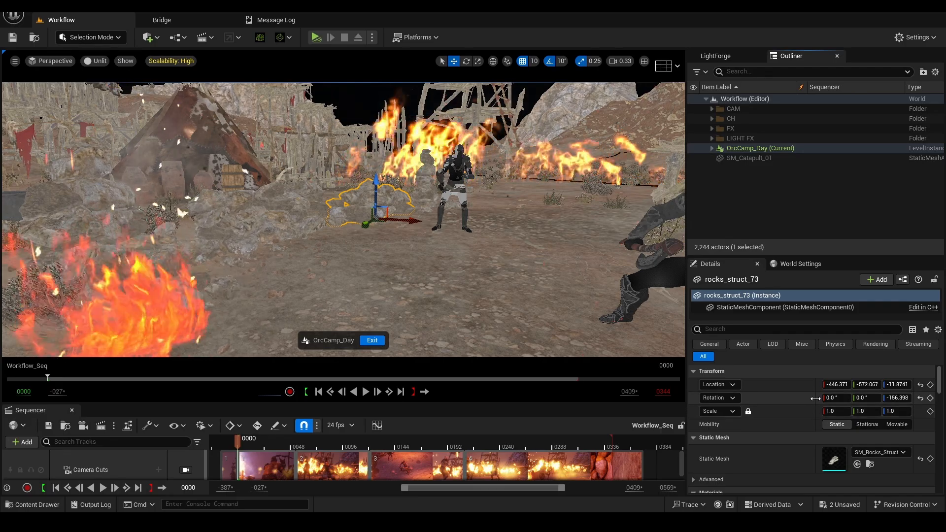
{"action": "left_click", "coordinate": [804, 372]}
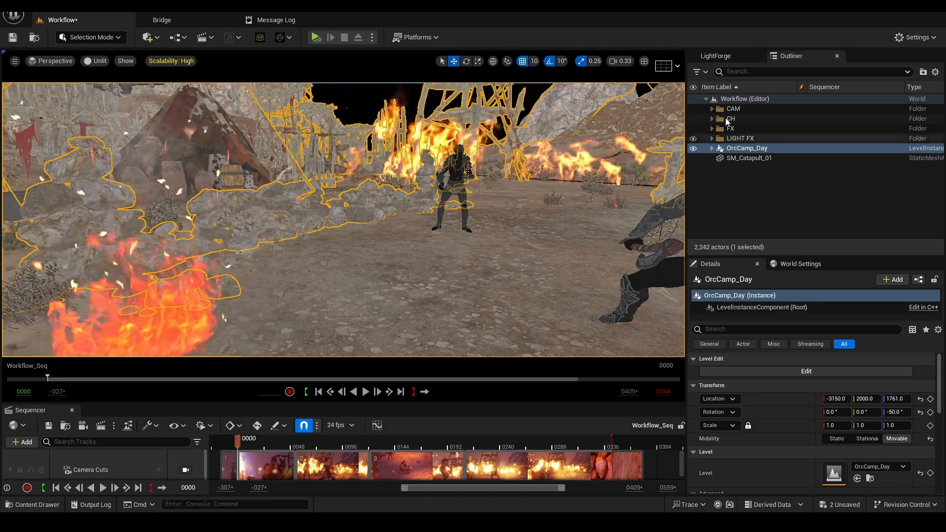
{"action": "left_click", "coordinate": [794, 183]}
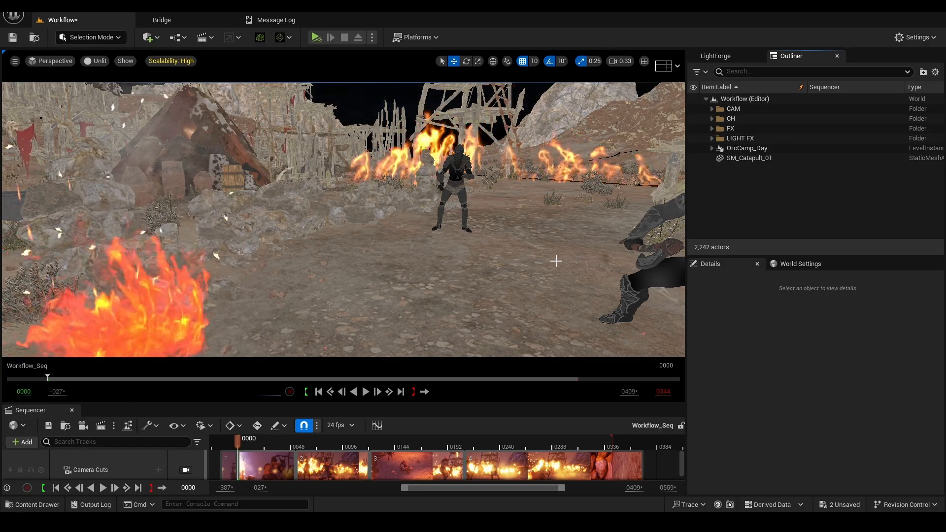
Look around the characters in the orc camp and close the Workflow_Seq sequence editor.
{"action": "left_click_drag", "start_coordinate": [343, 220], "coordinate": [414, 219]}
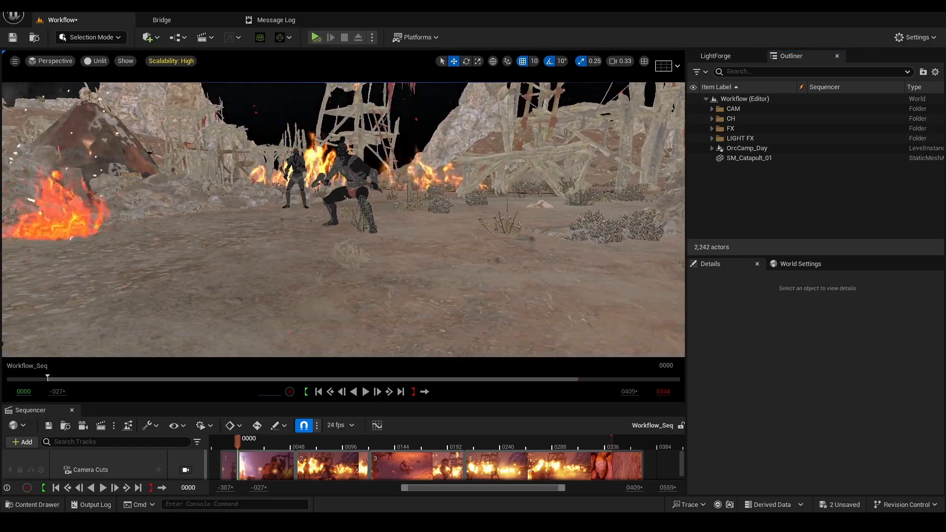
{"action": "middle_click_drag", "start_coordinate": [414, 219], "coordinate": [414, 172]}
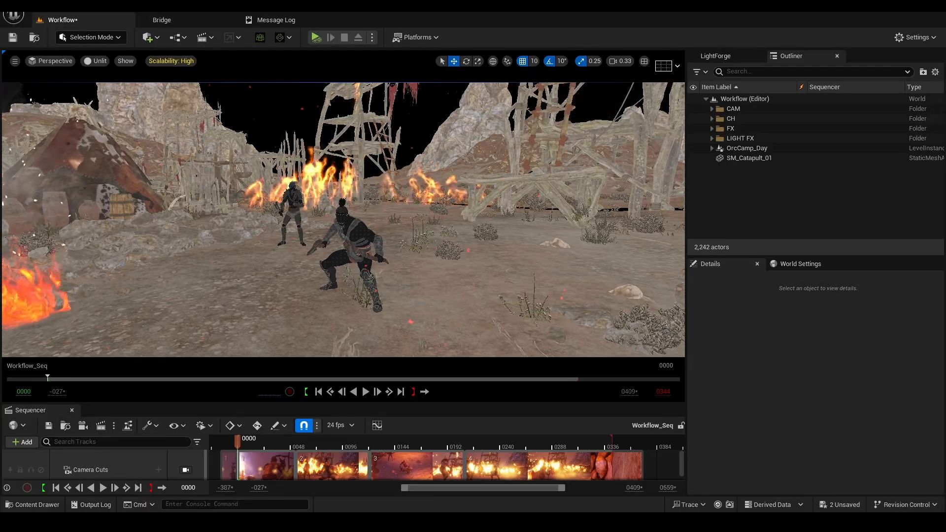
{"action": "right_click_drag", "start_coordinate": [414, 219], "coordinate": [315, 133]}
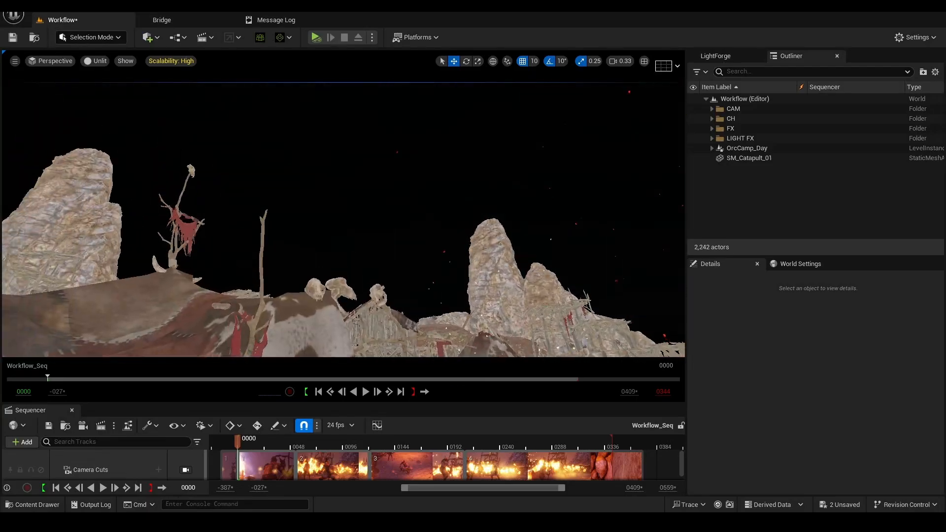
{"action": "right_click_drag", "start_coordinate": [243, 155], "coordinate": [325, 201]}
{"action": "key", "text": "w"}
{"action": "key", "text": "s"}
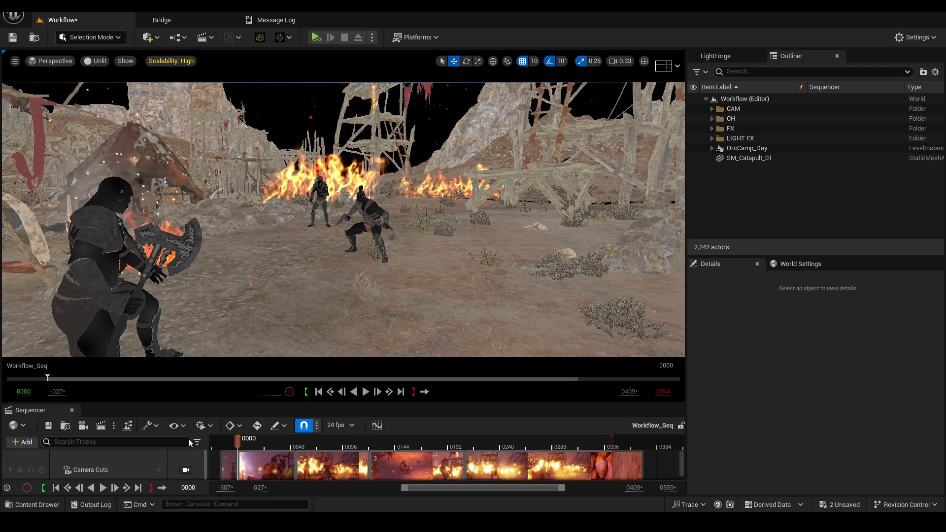
{"action": "left_click", "coordinate": [73, 409]}
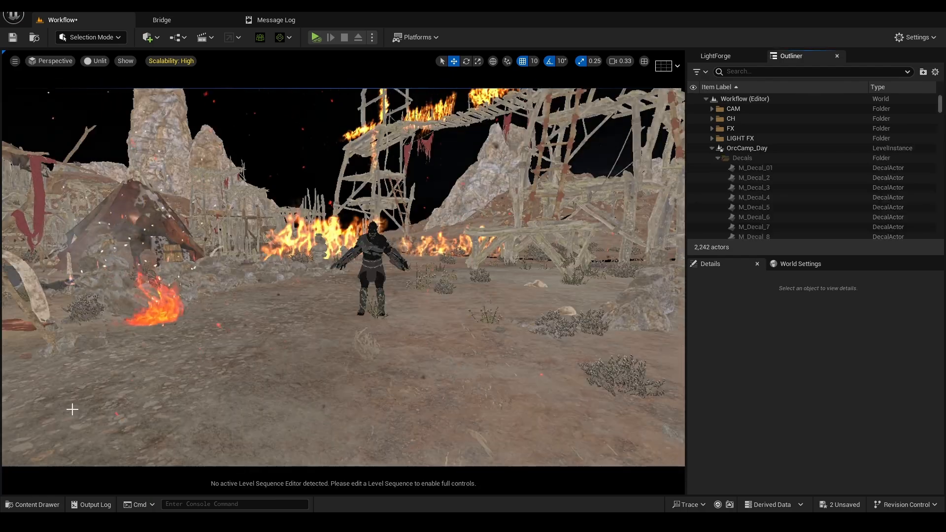
Select BARBARIAN, ORC_1 and ORC_2 in turn to inspect them, and collapse the CH folder and OrcCamp_Day.
{"action": "left_click", "coordinate": [381, 290]}
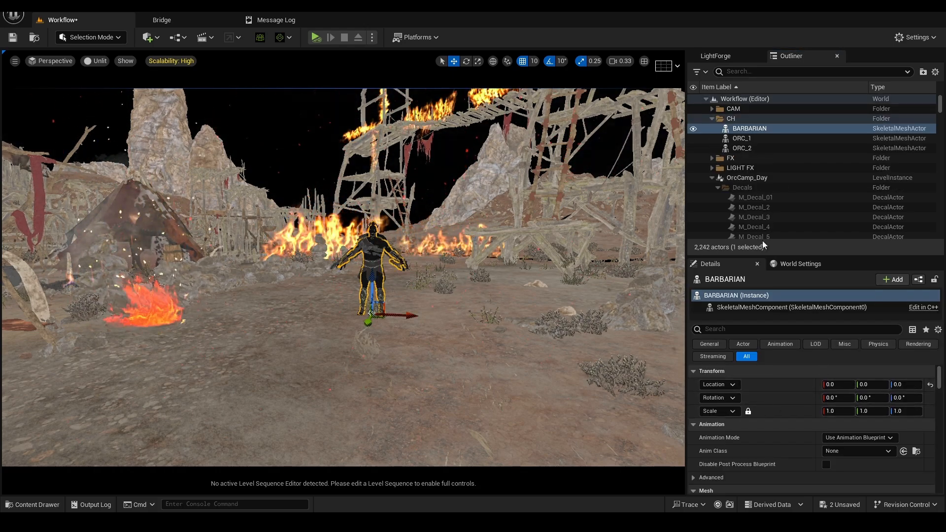
{"action": "left_click", "coordinate": [742, 139]}
{"action": "left_click", "coordinate": [744, 149]}
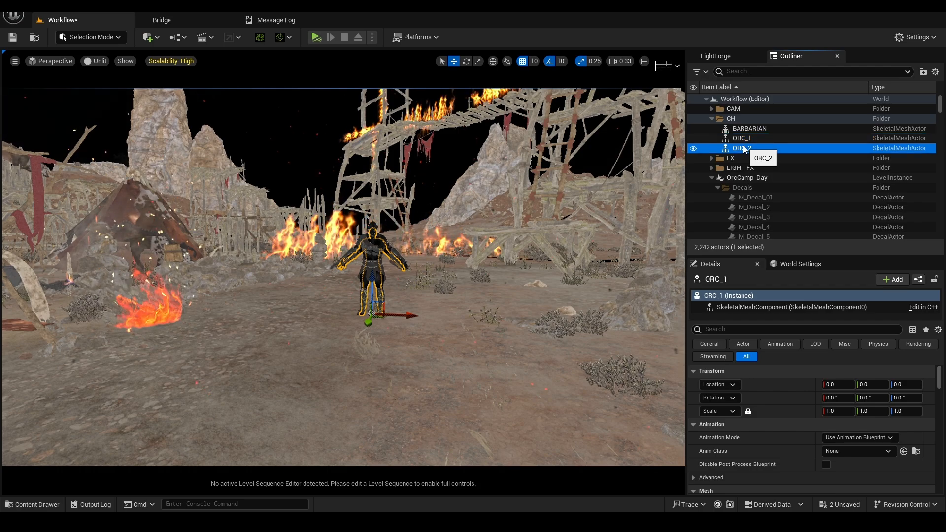
{"action": "left_click", "coordinate": [714, 117]}
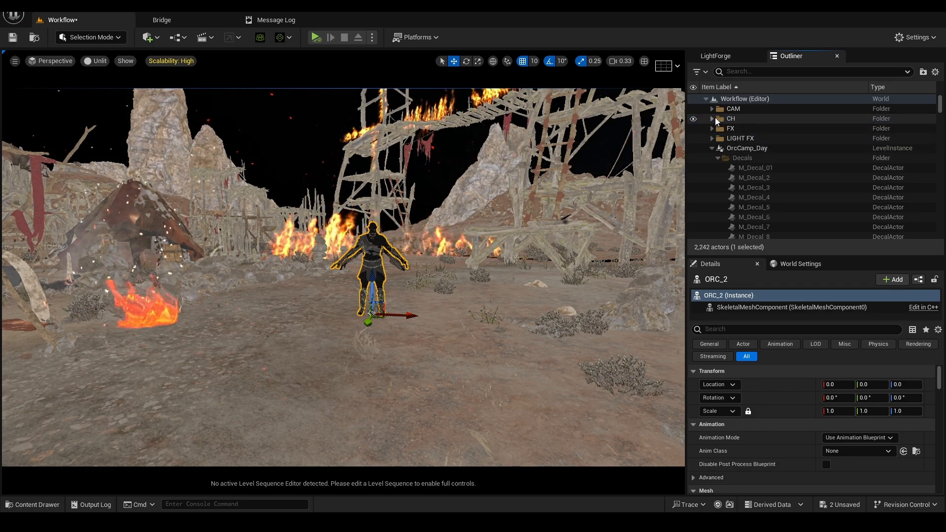
{"action": "left_click", "coordinate": [711, 147]}
{"action": "left_click", "coordinate": [727, 180]}
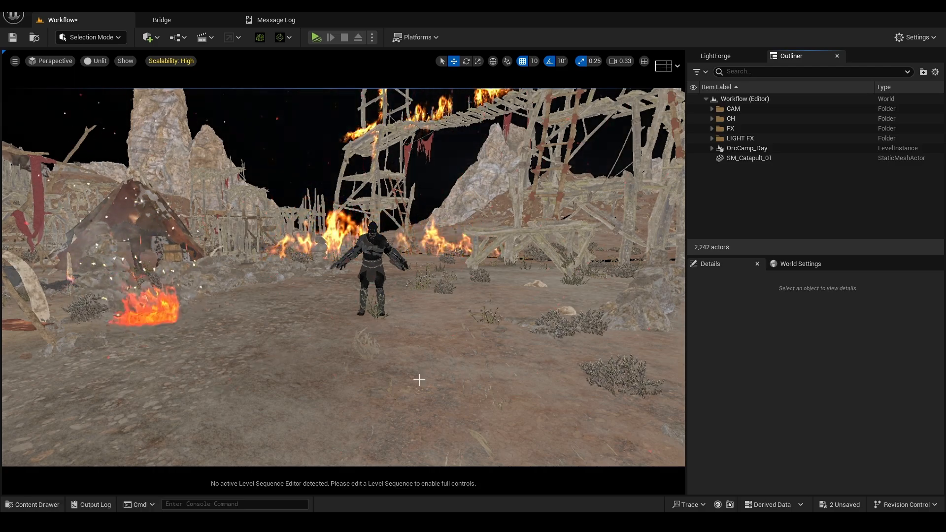
Try placing the OrcCamp_Day level from the OrcCamp Maps folder into the scene beside the character.
{"action": "right_click_drag", "start_coordinate": [420, 380], "coordinate": [444, 375]}
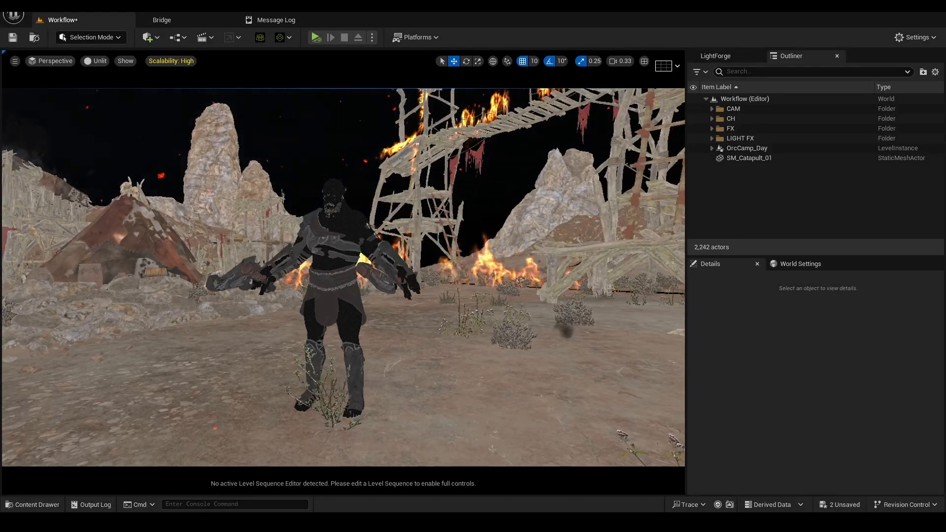
{"action": "left_click", "coordinate": [32, 504]}
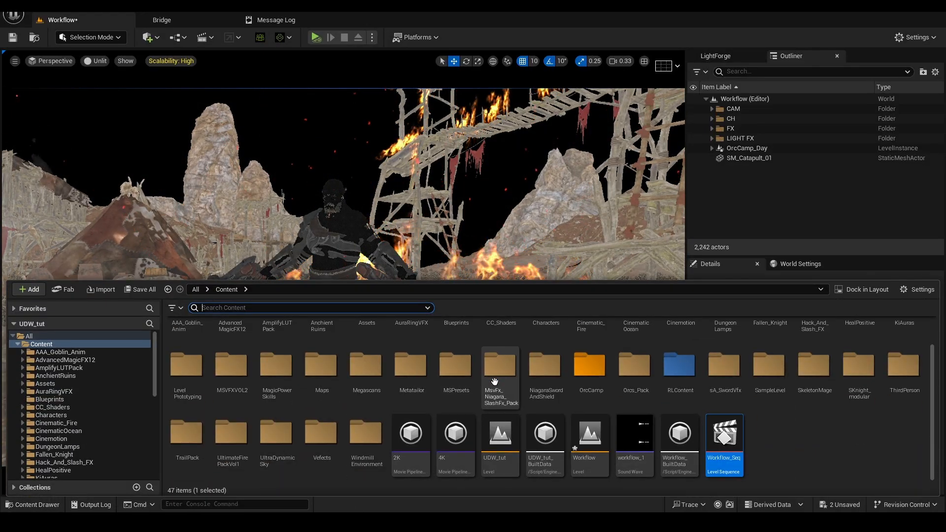
{"action": "double_click", "coordinate": [589, 365]}
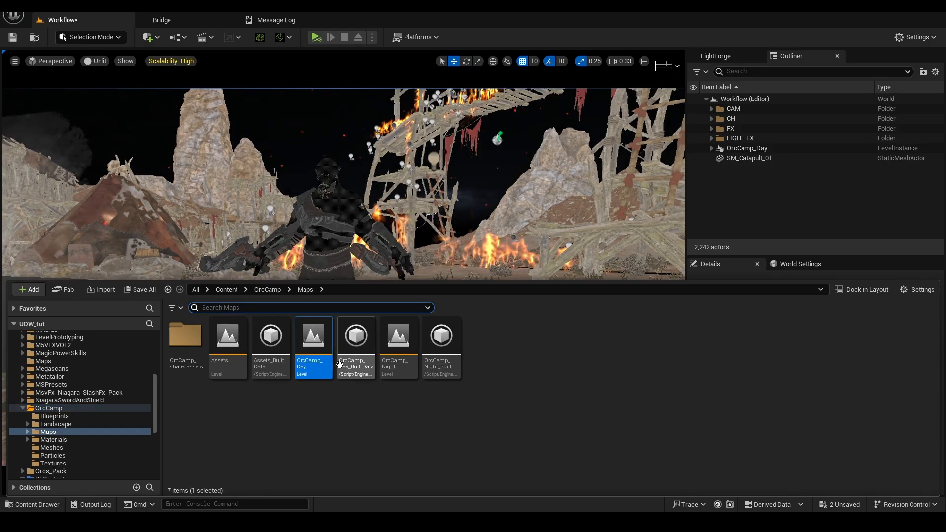
{"action": "left_click_drag", "start_coordinate": [315, 347], "coordinate": [455, 294]}
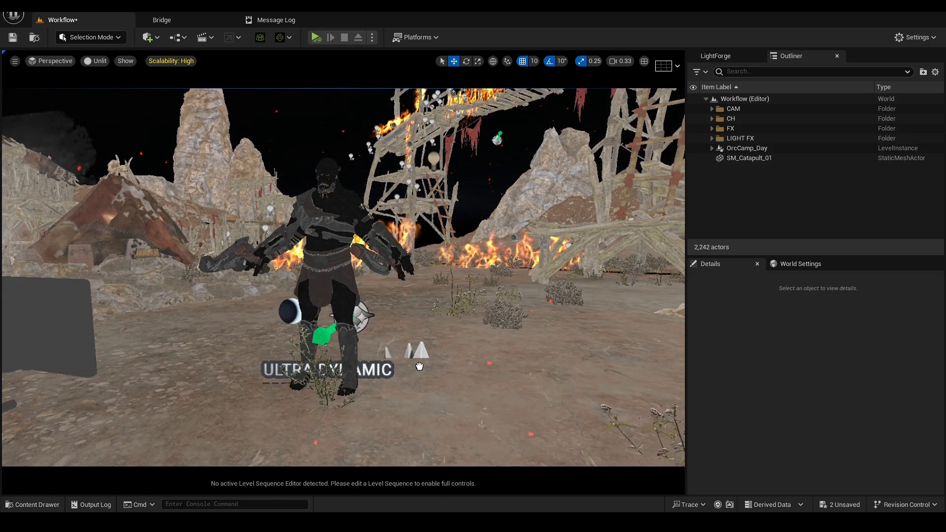
{"action": "left_click", "coordinate": [39, 505]}
{"action": "left_click", "coordinate": [43, 506]}
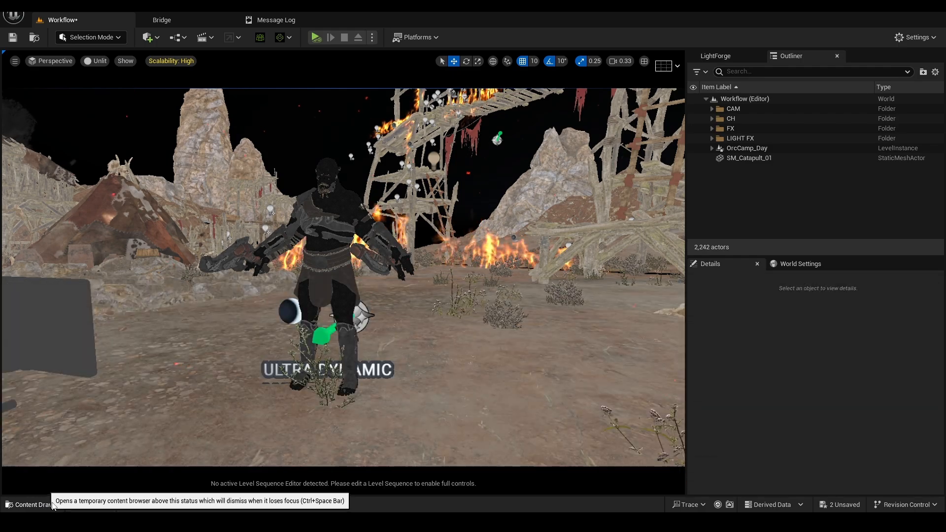
Select the OrcCamp_Day level instance and set the viewport to Game View with the Lit view mode.
{"action": "left_click", "coordinate": [747, 148]}
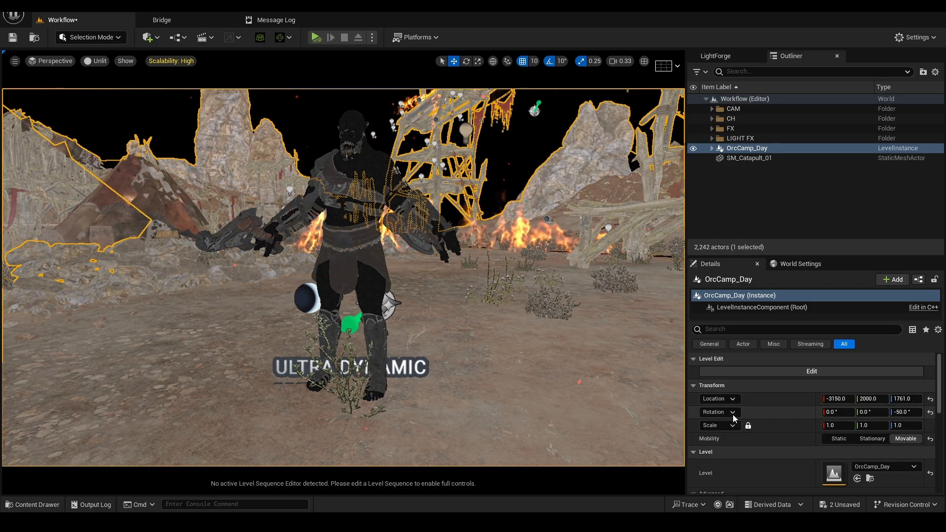
{"action": "key", "text": "s"}
{"action": "right_click_drag", "start_coordinate": [597, 384], "coordinate": [572, 360]}
{"action": "key", "text": "g"}
{"action": "key", "text": "w"}
{"action": "key", "text": "a"}
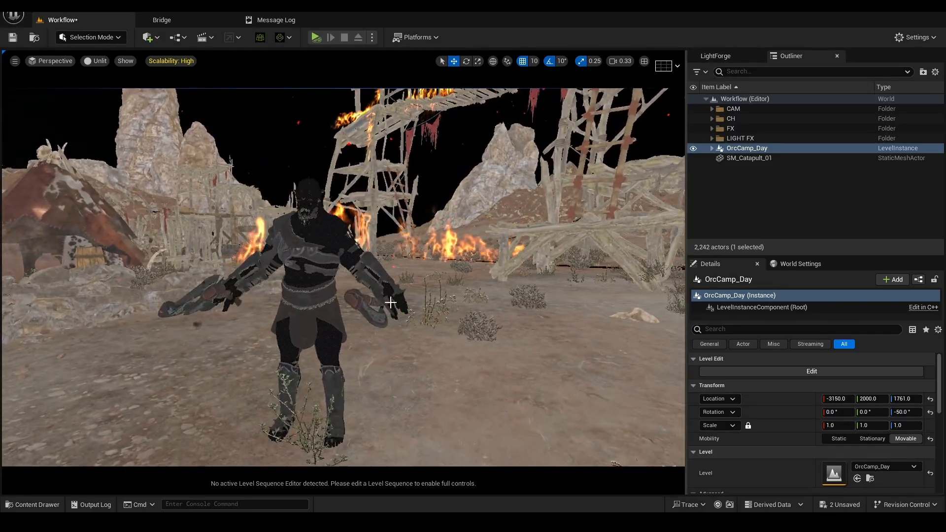
{"action": "left_click", "coordinate": [95, 61]}
{"action": "left_click", "coordinate": [105, 101]}
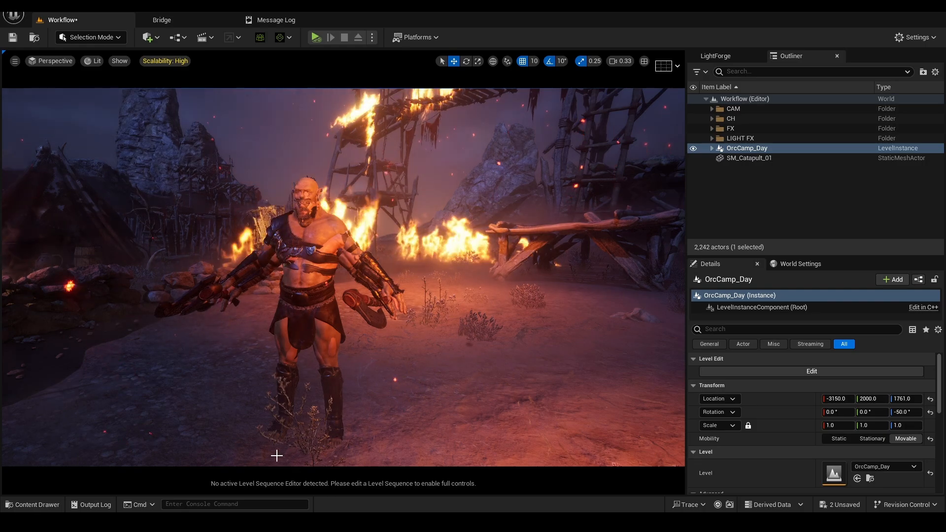
Reopen Workflow_Seq in an enlarged Sequencer and expand its CH folder to show the character tracks.
{"action": "left_click", "coordinate": [36, 504]}
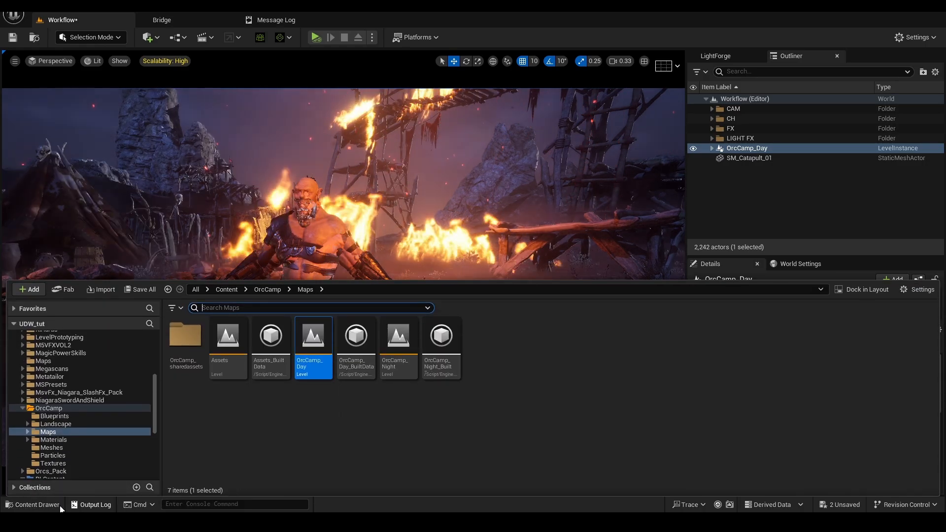
{"action": "double_click", "coordinate": [315, 365]}
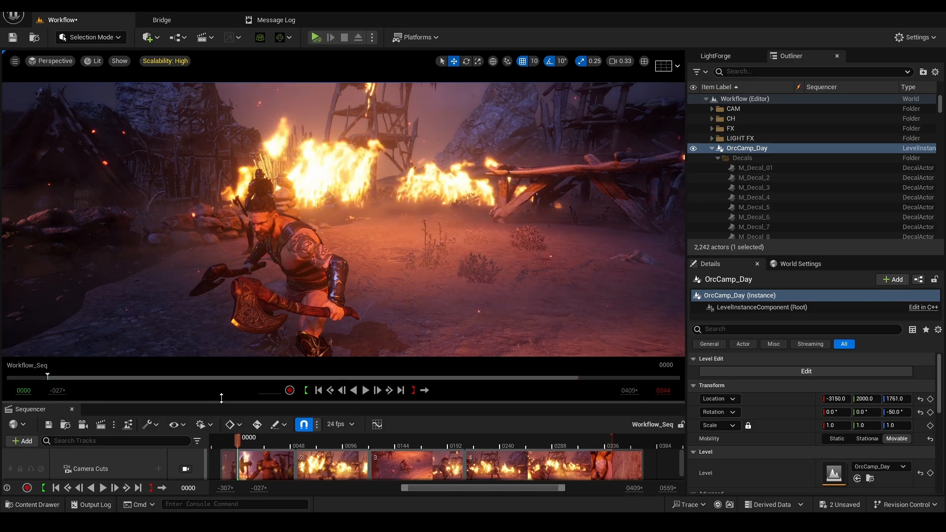
{"action": "left_click_drag", "start_coordinate": [217, 403], "coordinate": [243, 246]}
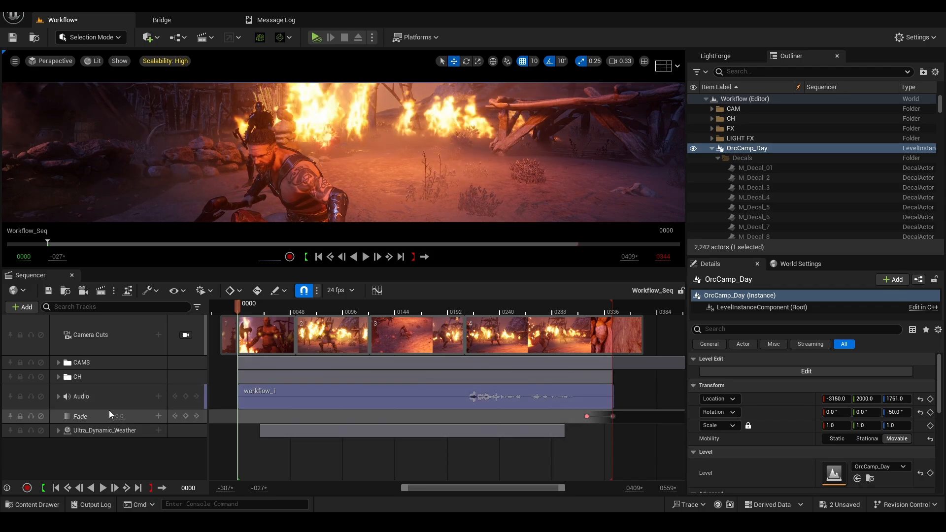
{"action": "left_click", "coordinate": [58, 377]}
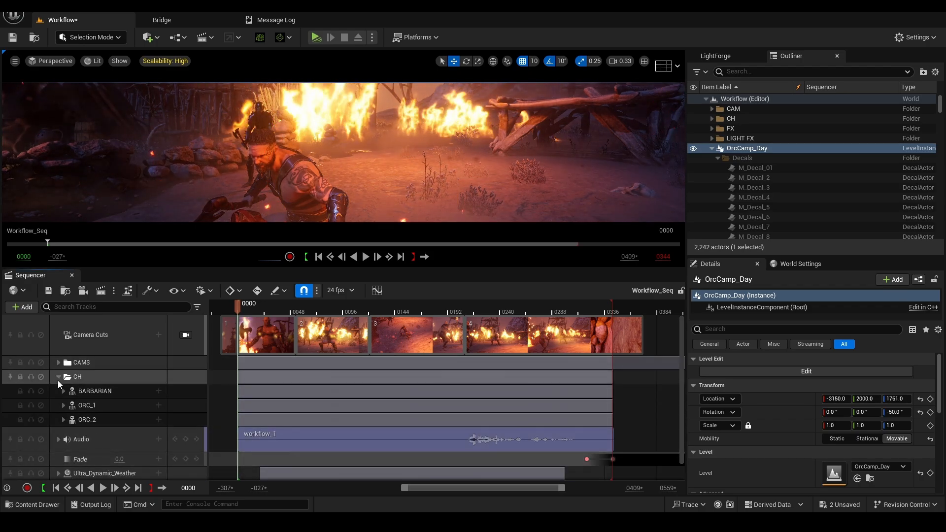
Collapse OrcCamp_Day and browse the actors that can be added to the sequence, without adding any.
{"action": "left_click", "coordinate": [711, 148]}
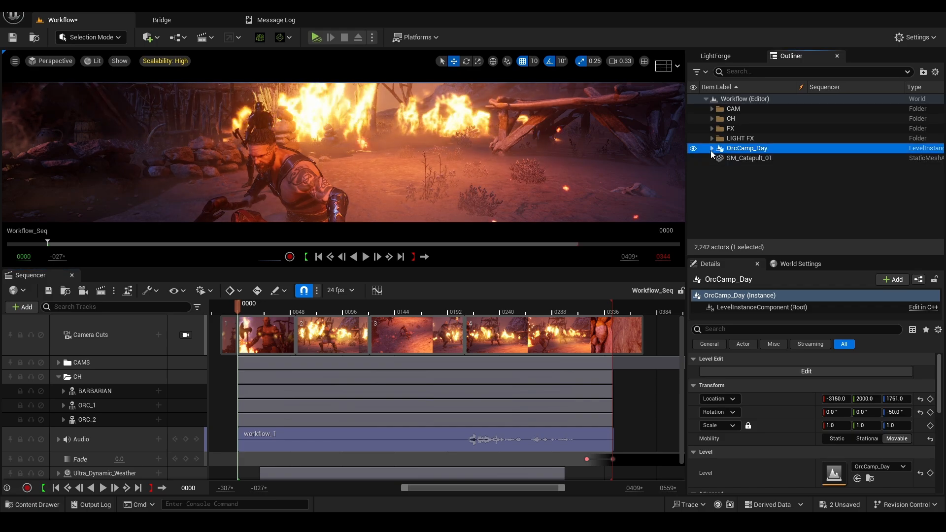
{"action": "left_click", "coordinate": [15, 309]}
{"action": "mouse_move", "coordinate": [59, 334]}
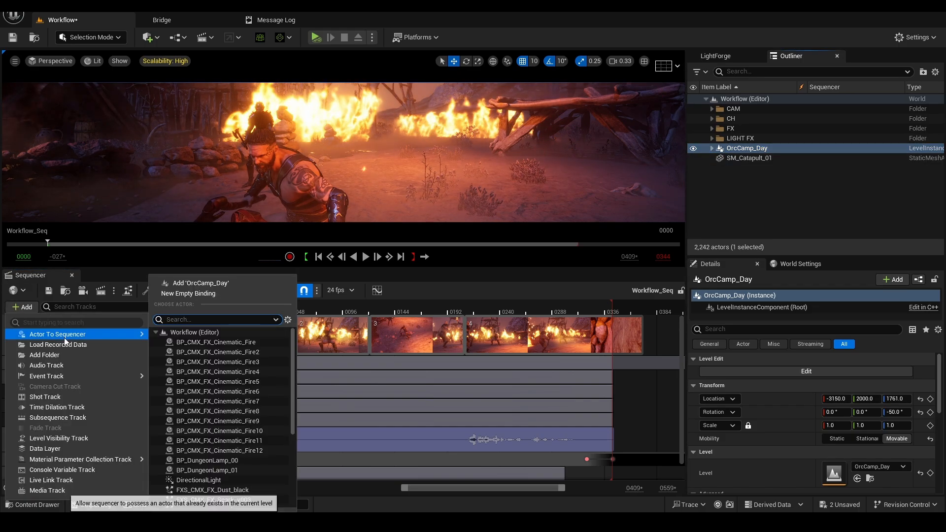
{"action": "scroll", "coordinate": [230, 438], "scroll_direction": "down", "scroll_amount": 2}
{"action": "scroll", "coordinate": [230, 473], "scroll_direction": "down", "scroll_amount": 2}
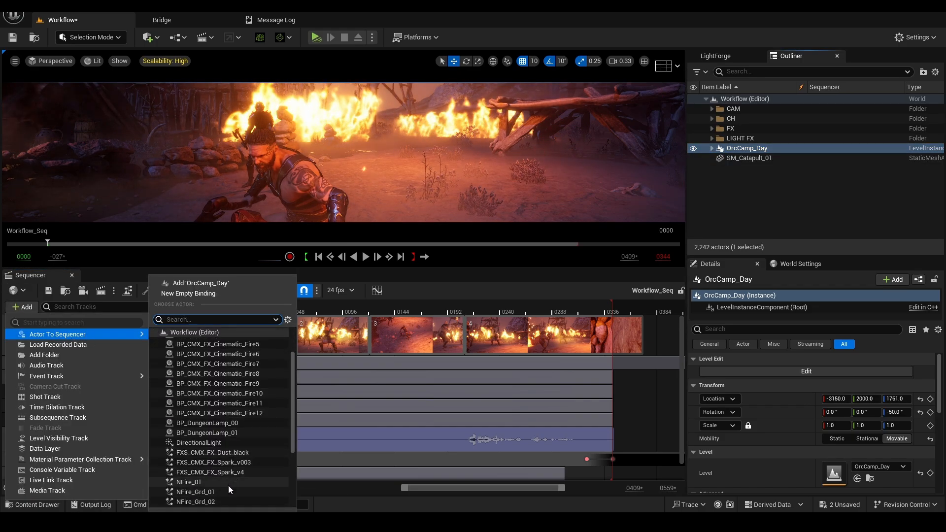
{"action": "scroll", "coordinate": [214, 484], "scroll_direction": "down", "scroll_amount": 5}
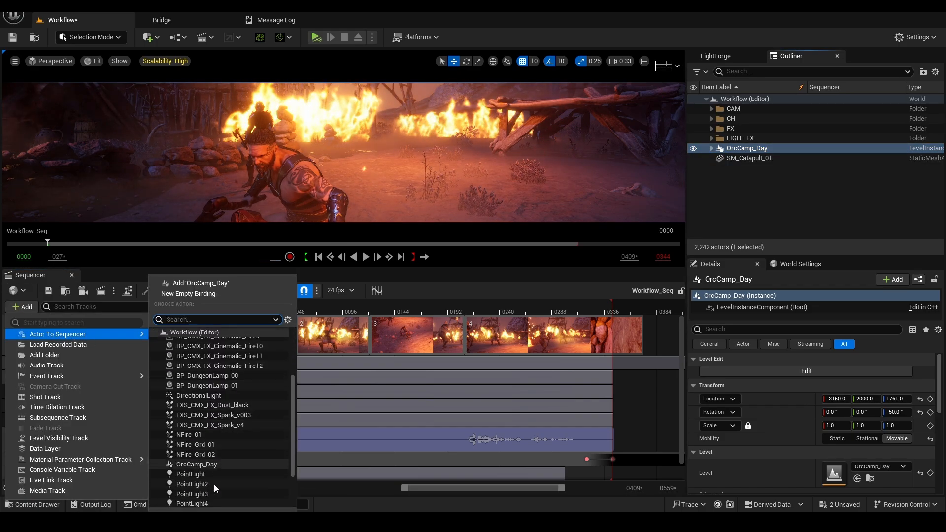
{"action": "left_click", "coordinate": [764, 223]}
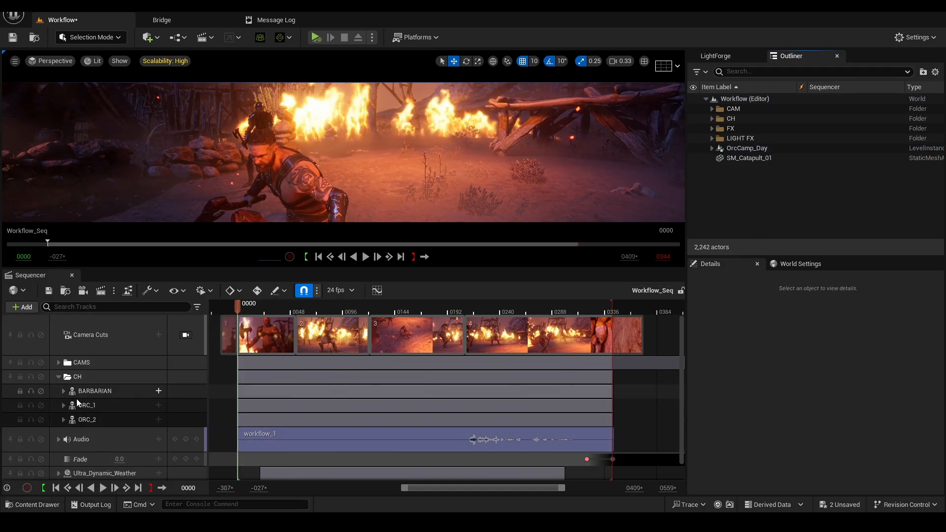
Expand the BARBARIAN track and examine the animation sequences available for it, without adding one.
{"action": "left_click", "coordinate": [61, 392]}
{"action": "left_click", "coordinate": [158, 391]}
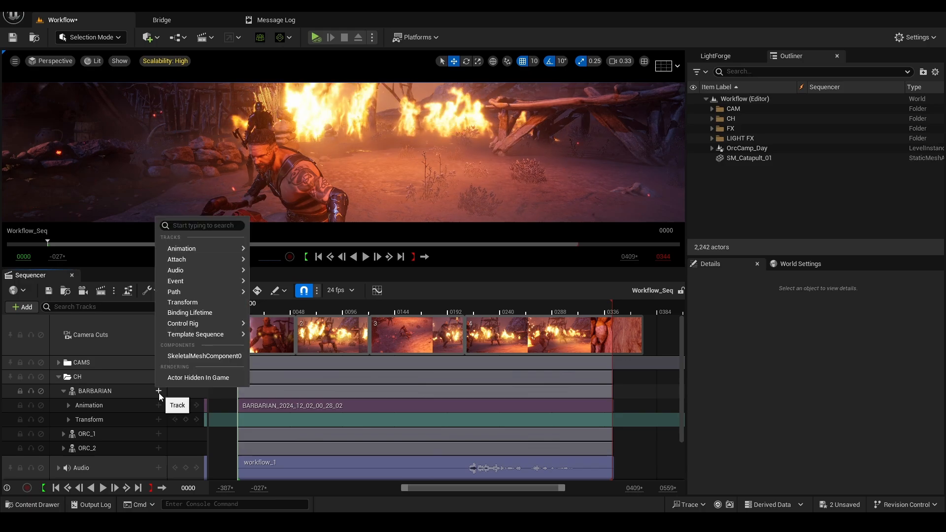
{"action": "mouse_move", "coordinate": [217, 251]}
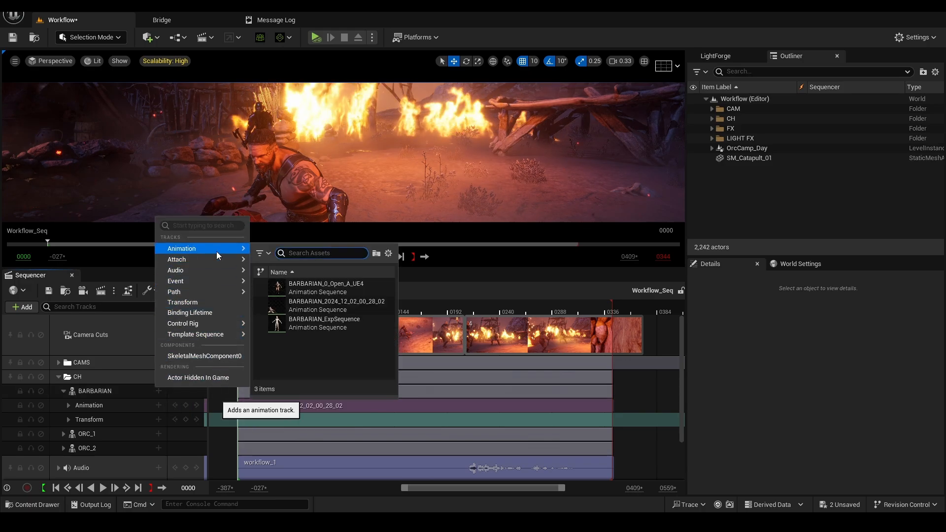
{"action": "left_click", "coordinate": [479, 407]}
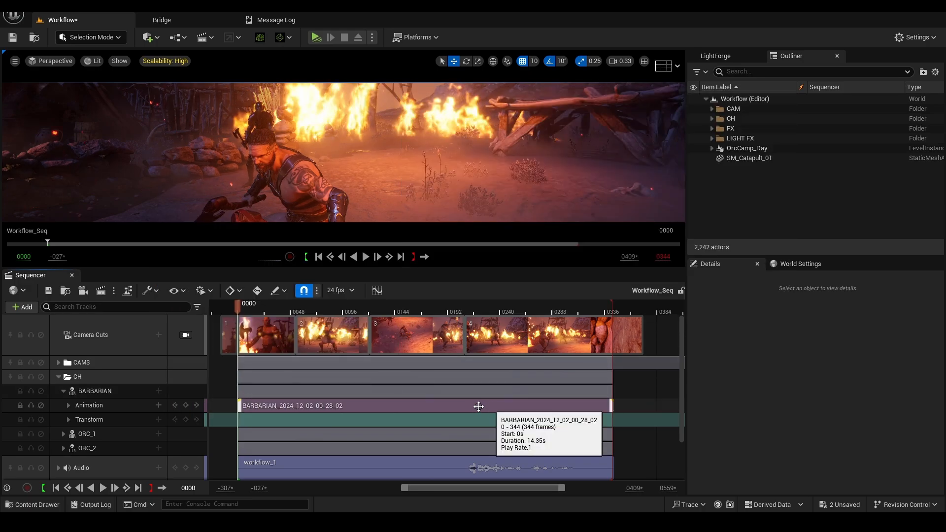
Select the BARBARIAN animation section, scrub the sequence to frame 65 to preview its motion, and return to frame 0.
{"action": "left_click", "coordinate": [479, 407]}
{"action": "left_click", "coordinate": [272, 308]}
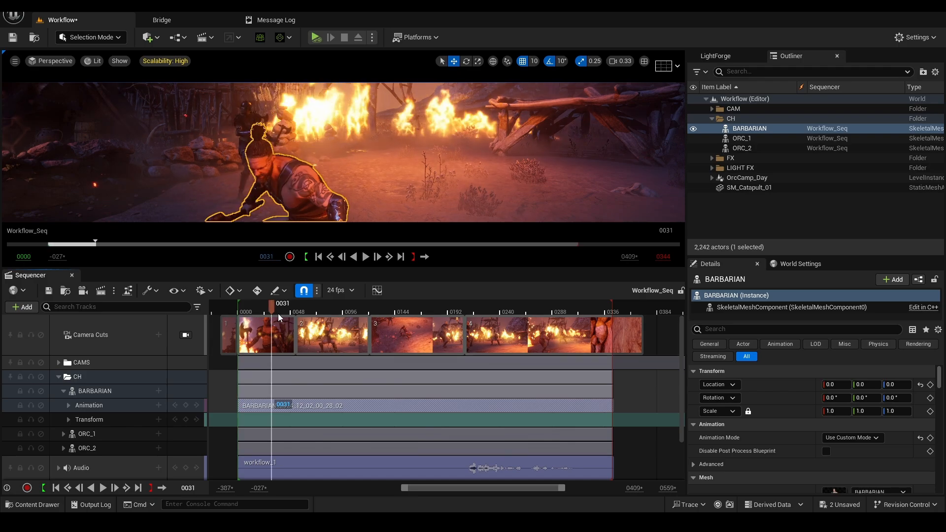
{"action": "left_click_drag", "start_coordinate": [278, 314], "coordinate": [309, 313]}
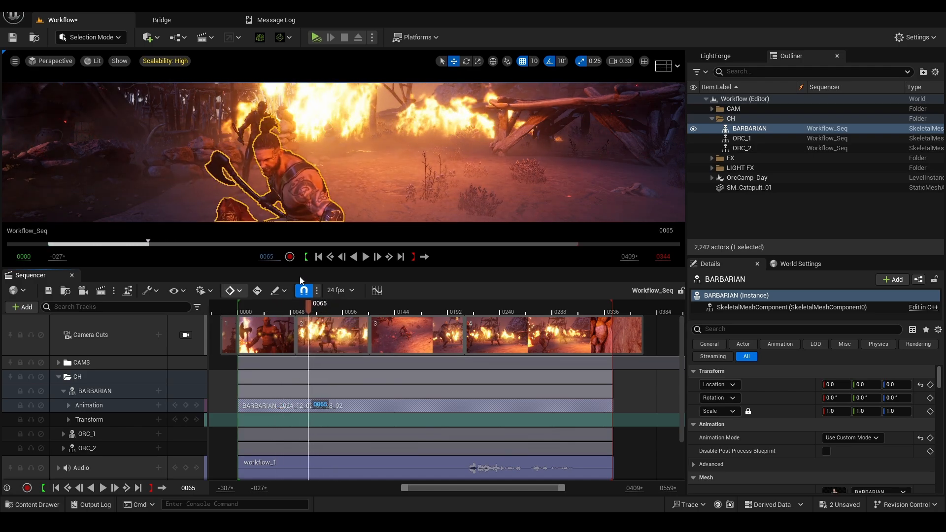
{"action": "left_click", "coordinate": [319, 257]}
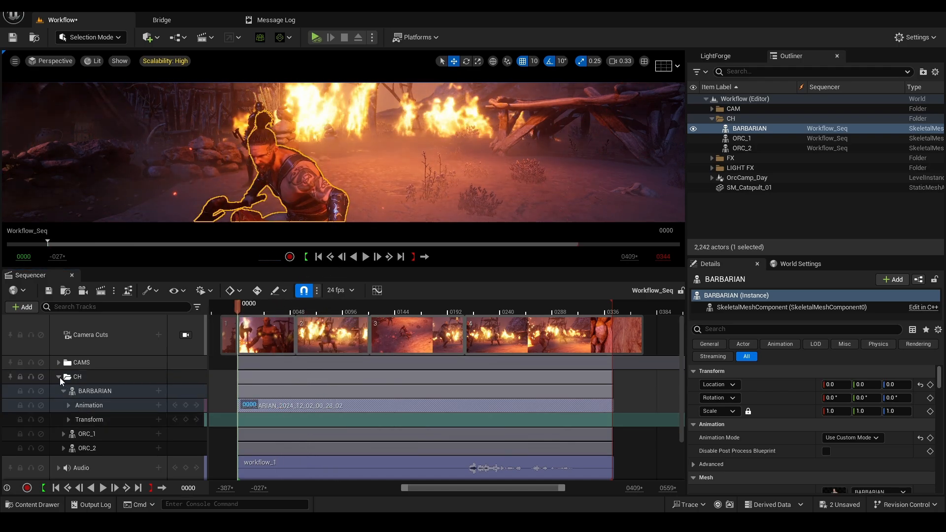
Collapse the BARBARIAN track, select the ORC_1 and ORC_2 tracks in turn, and collapse the CH folder in the Sequencer.
{"action": "left_click", "coordinate": [63, 391]}
{"action": "left_click", "coordinate": [92, 405]}
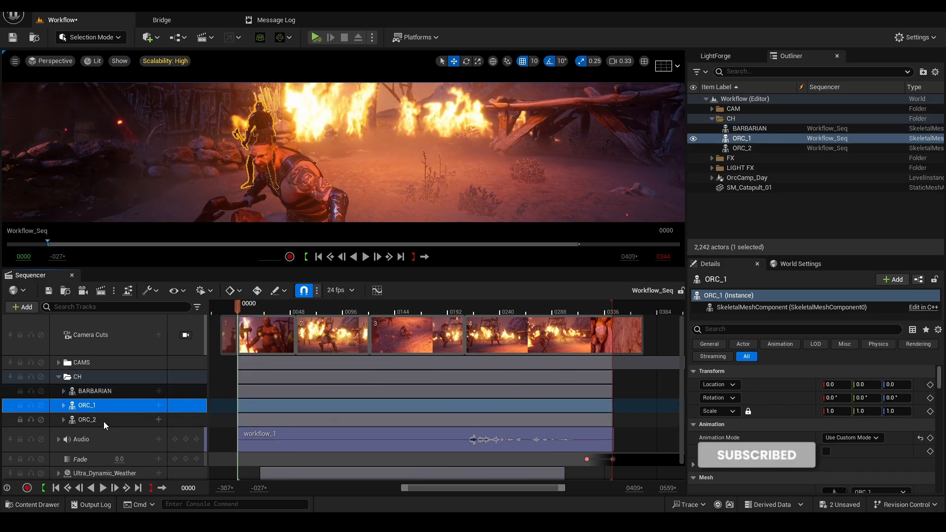
{"action": "left_click", "coordinate": [105, 419]}
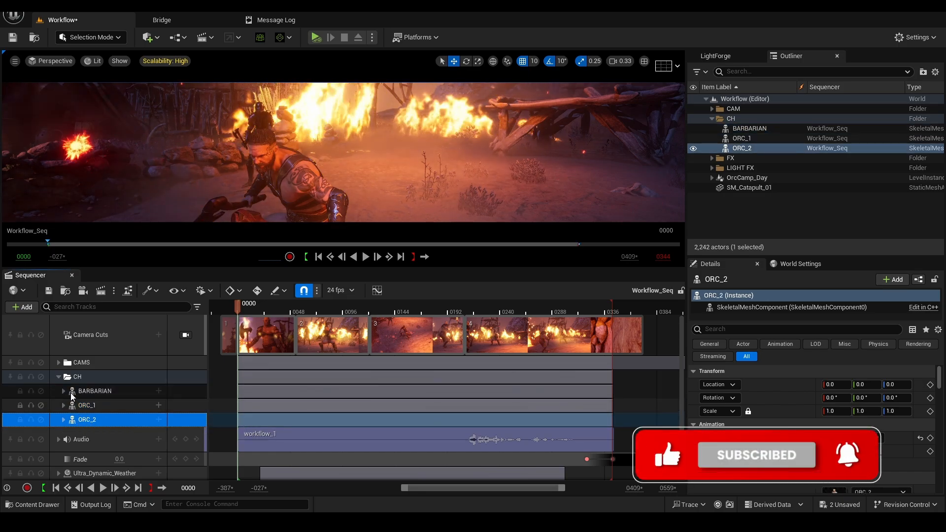
{"action": "left_click", "coordinate": [58, 377]}
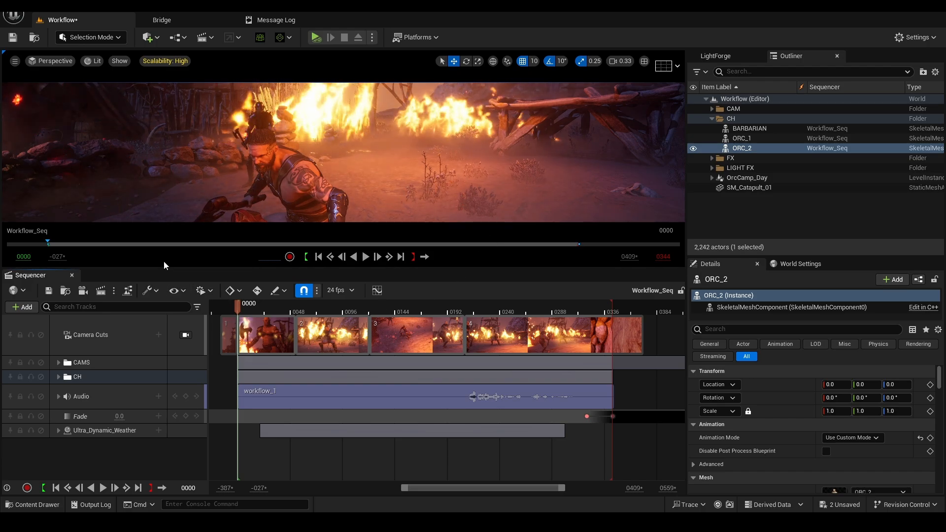
Shrink the Sequencer to enlarge the viewport, frame ORC_2, and view the scene through placed camera 1.
{"action": "left_click_drag", "start_coordinate": [153, 314], "coordinate": [153, 380]}
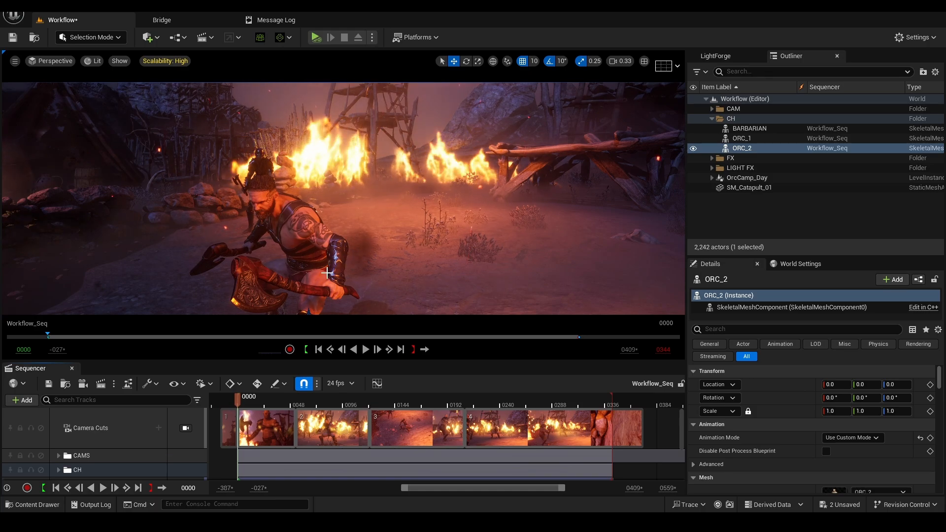
{"action": "right_click_drag", "start_coordinate": [349, 259], "coordinate": [409, 276]}
{"action": "key", "text": "f"}
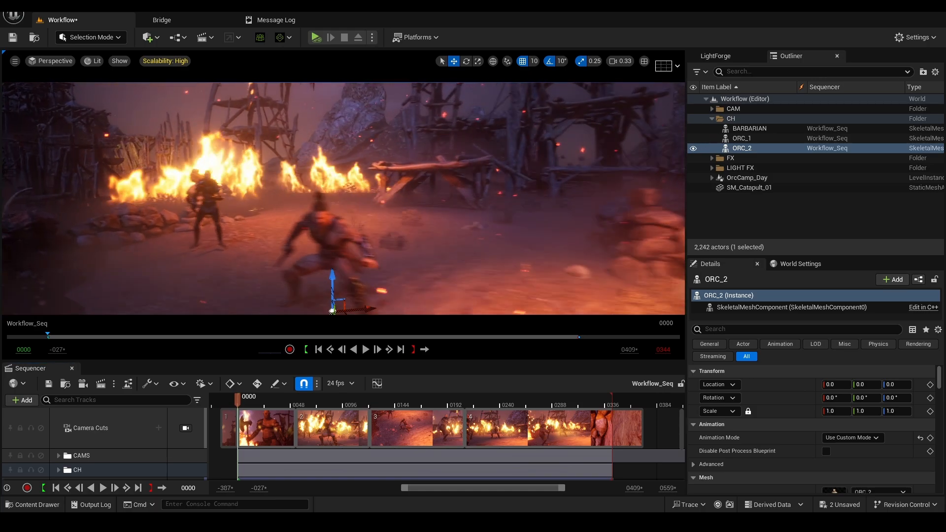
{"action": "left_click", "coordinate": [49, 61]}
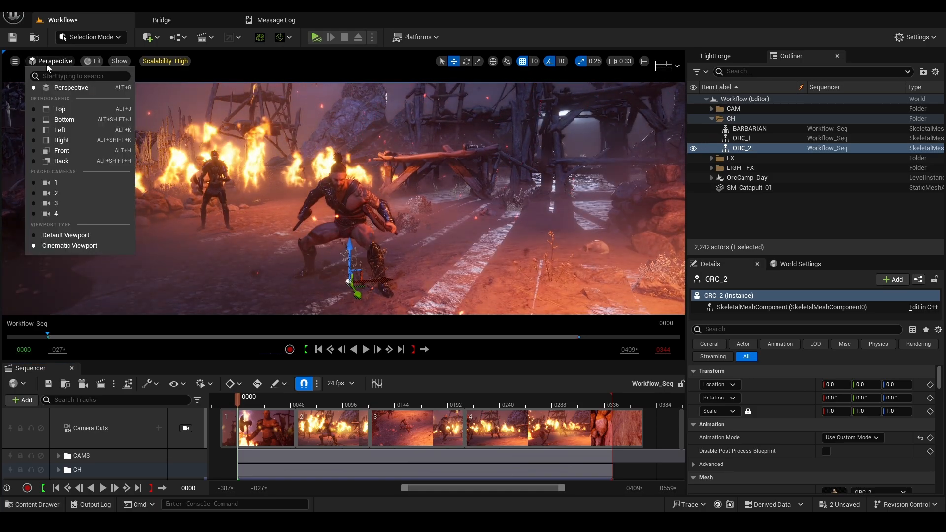
{"action": "left_click", "coordinate": [69, 184]}
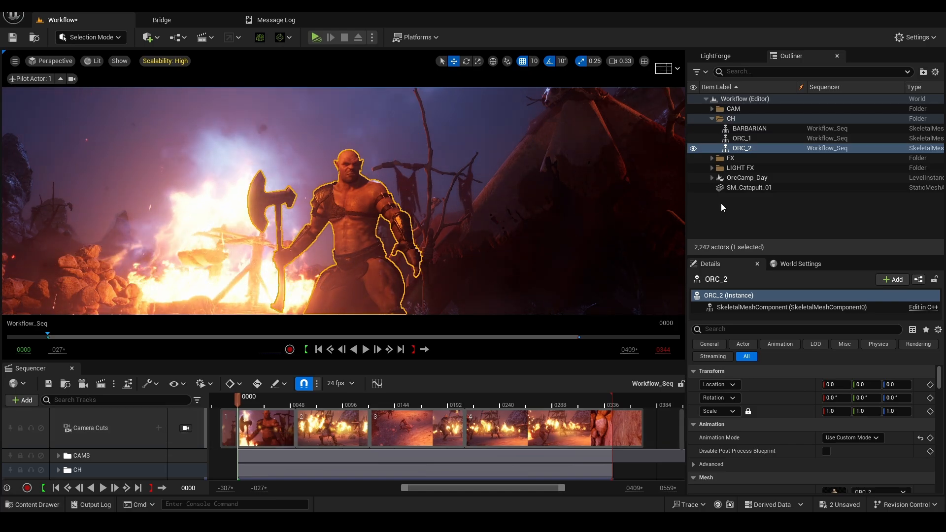
Clear the selection, collapse the Outliner's CH folder, and lock the viewport to the Camera Cuts track.
{"action": "left_click", "coordinate": [744, 213]}
{"action": "left_click", "coordinate": [711, 118]}
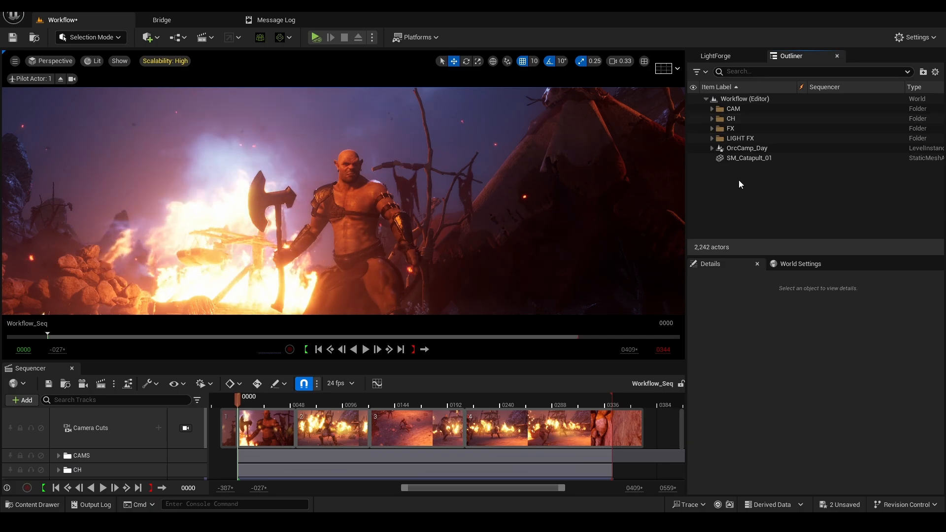
{"action": "left_click", "coordinate": [186, 428]}
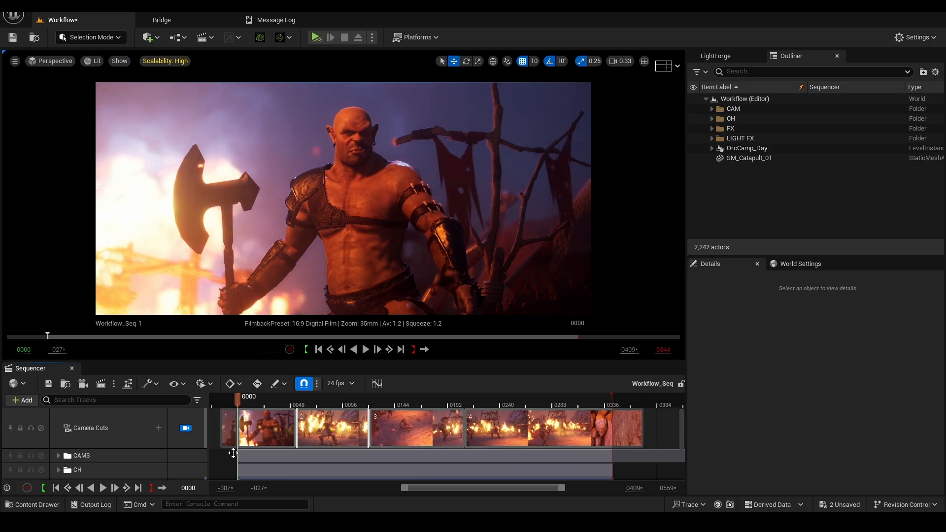
Expand the Outliner's CAM folder, select camera 1, and examine its filmback, lens and focus settings.
{"action": "left_click", "coordinate": [711, 120]}
{"action": "left_click", "coordinate": [711, 119]}
{"action": "left_click", "coordinate": [713, 109]}
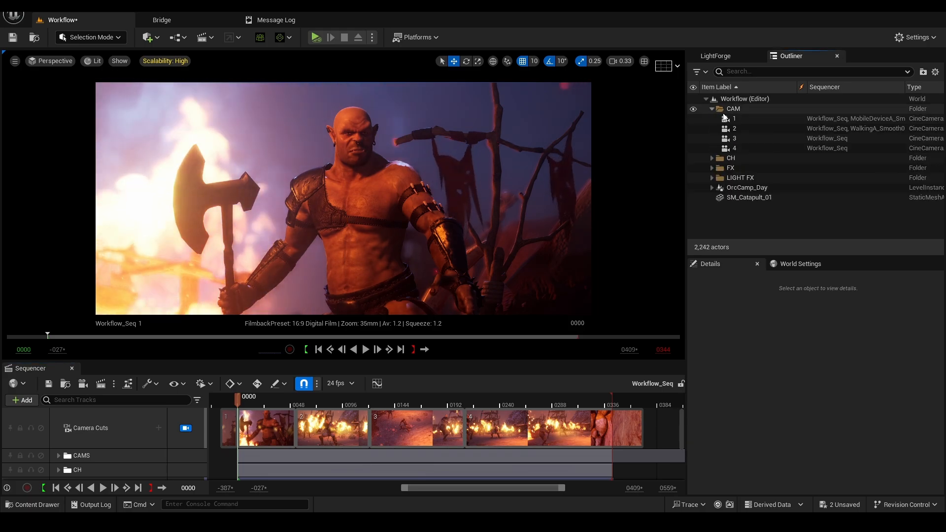
{"action": "left_click", "coordinate": [748, 119]}
{"action": "scroll", "coordinate": [786, 397], "scroll_direction": "down", "scroll_amount": 1}
{"action": "scroll", "coordinate": [789, 398], "scroll_direction": "down", "scroll_amount": 1}
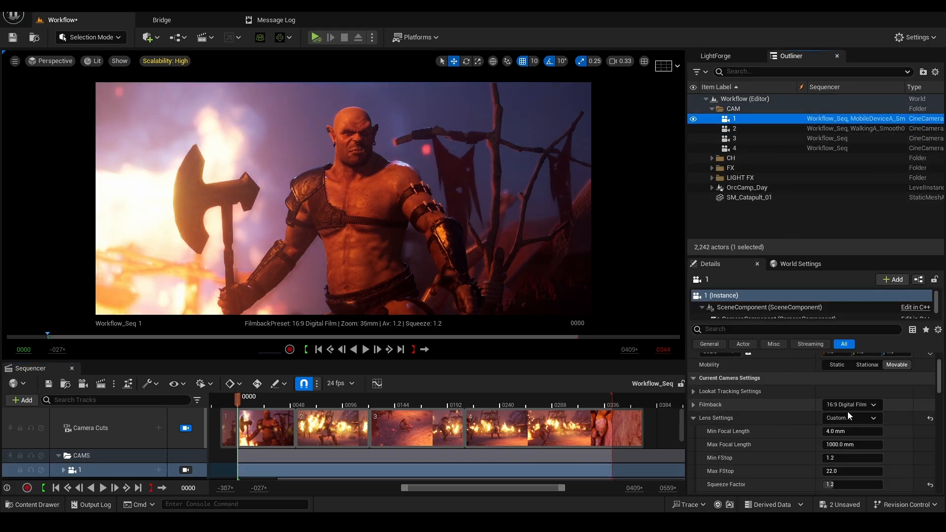
{"action": "scroll", "coordinate": [781, 429], "scroll_direction": "down", "scroll_amount": 5}
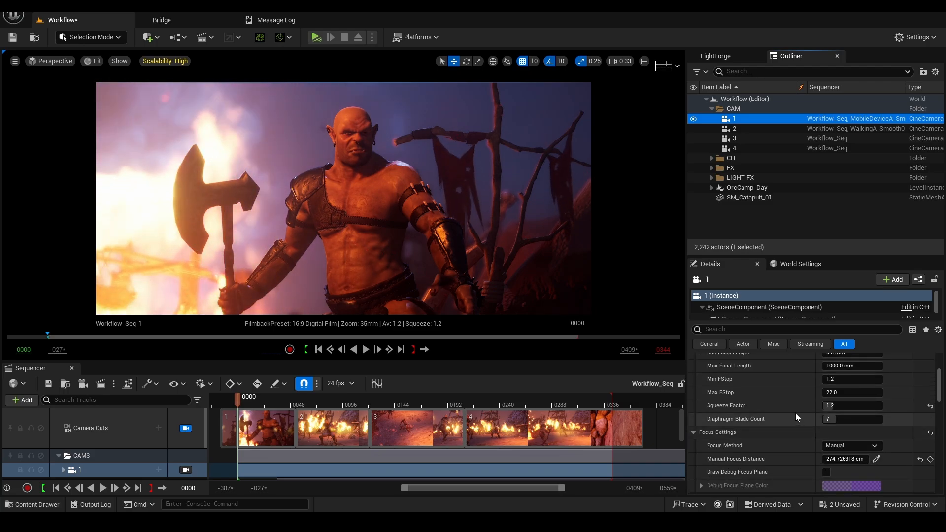
{"action": "scroll", "coordinate": [778, 406], "scroll_direction": "up", "scroll_amount": 1}
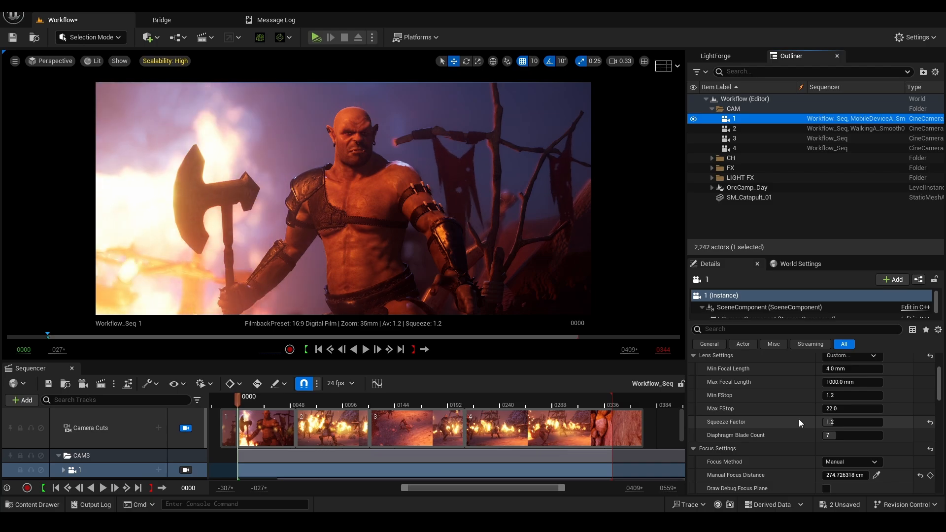
Try camera 1's Squeeze Factor at 1 and restore it to 1.2.
{"action": "left_click", "coordinate": [838, 421]}
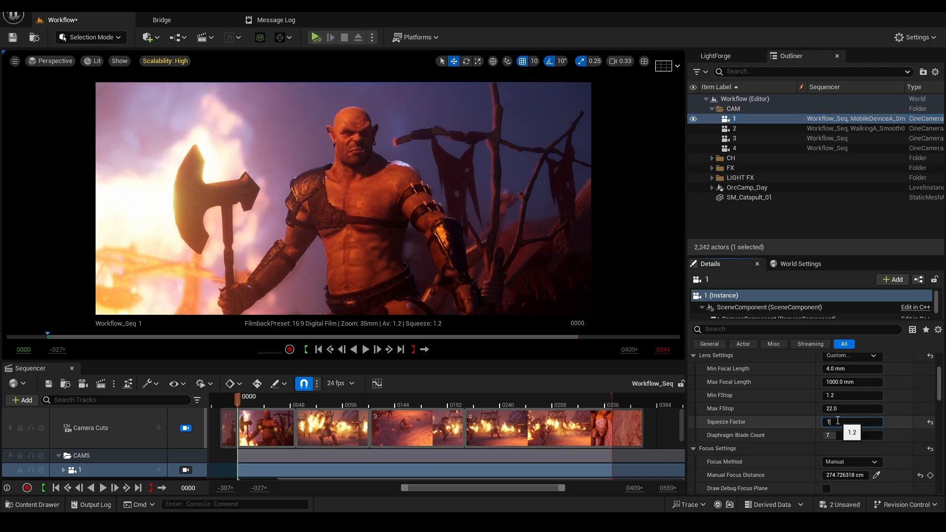
{"action": "key", "text": "Return"}
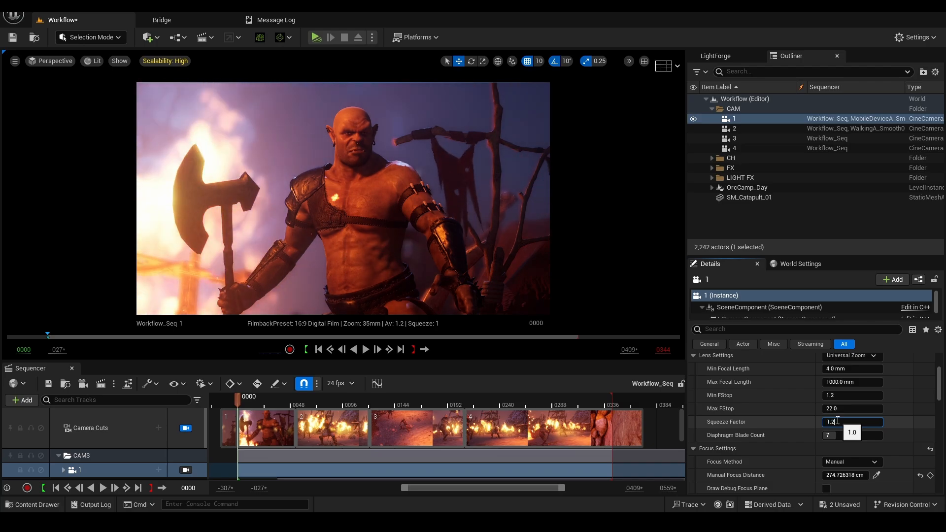
{"action": "type", "text": "1.2"}
{"action": "key", "text": "Return"}
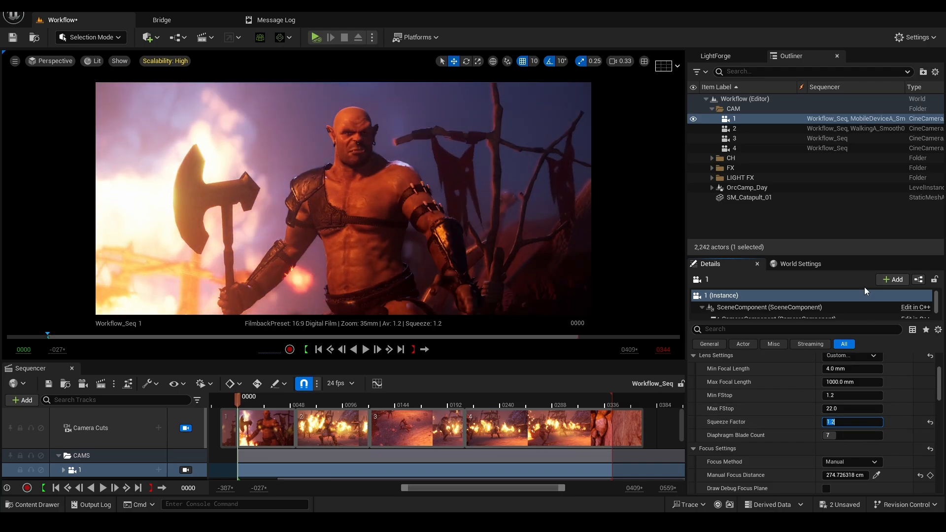
Reselect camera 1 in the Outliner and scrub the sequence to frame 27 to preview its shot.
{"action": "left_click", "coordinate": [746, 128]}
{"action": "left_click", "coordinate": [746, 118]}
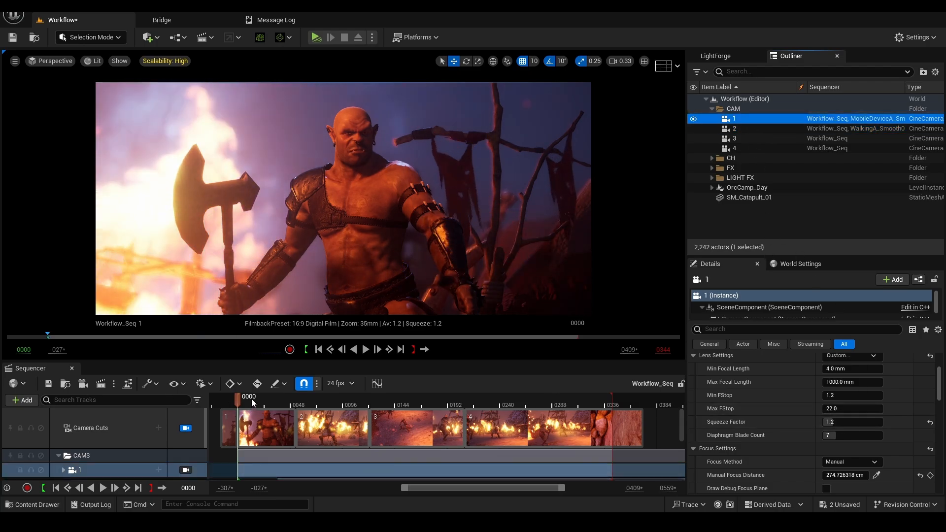
{"action": "left_click_drag", "start_coordinate": [251, 402], "coordinate": [268, 413]}
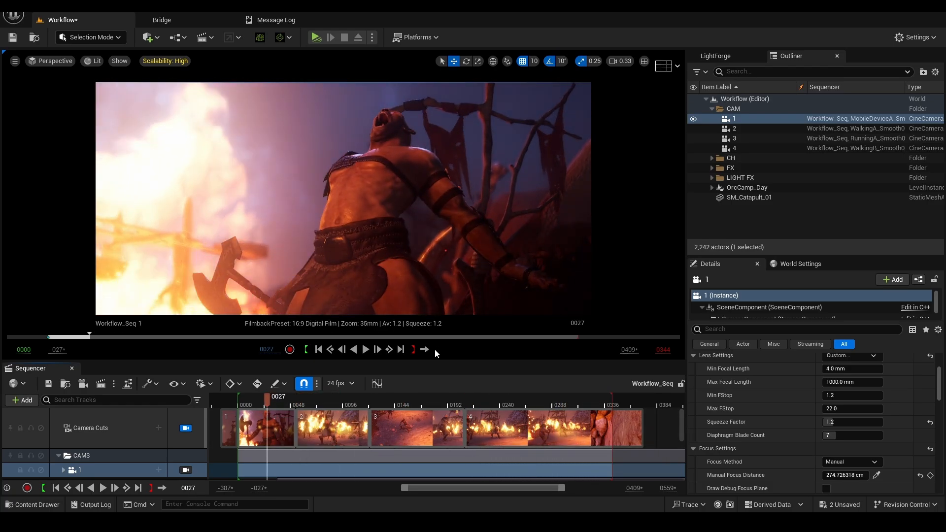
Enlarge the Sequencer and examine camera 1's component, Template Animation and Transform tracks, leaving the camera collapsed.
{"action": "left_click_drag", "start_coordinate": [446, 363], "coordinate": [503, 222]}
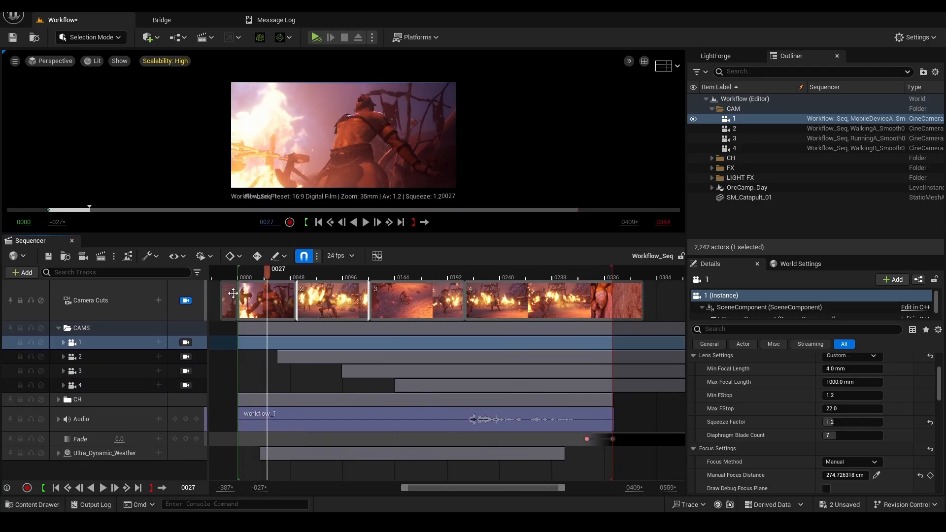
{"action": "left_click", "coordinate": [63, 342]}
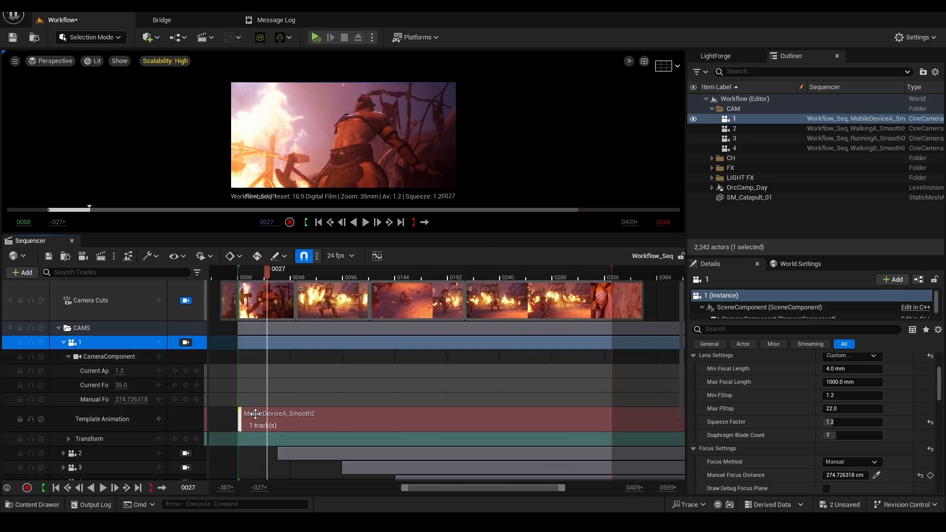
{"action": "left_click", "coordinate": [64, 342]}
Expand camera 2's tracks, lock the viewport to camera 2, and scrub its shot between frames 91 and 45.
{"action": "left_click", "coordinate": [63, 357]}
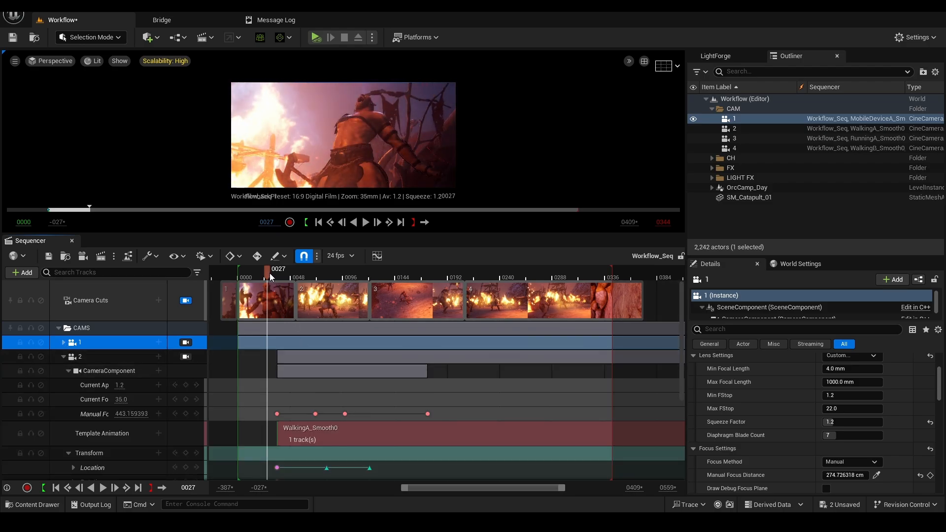
{"action": "left_click_drag", "start_coordinate": [270, 274], "coordinate": [338, 290]}
{"action": "left_click", "coordinate": [185, 357]}
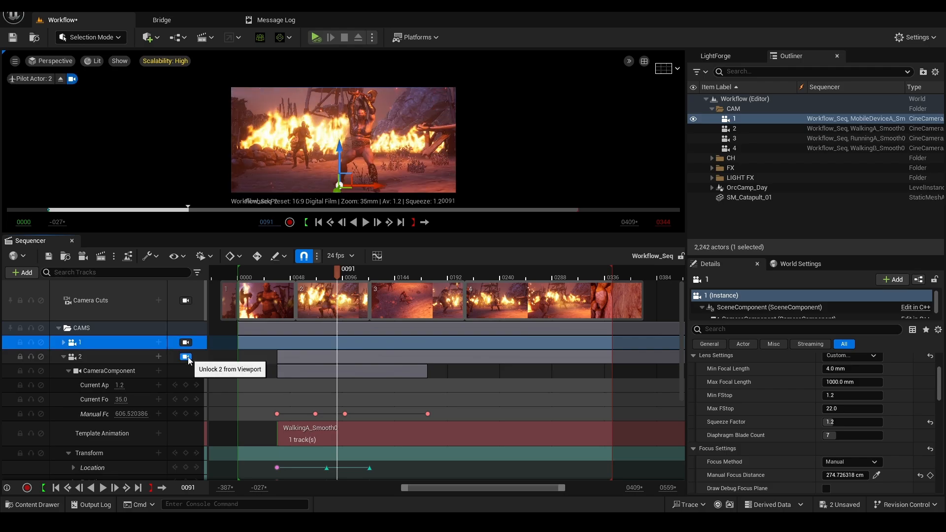
{"action": "left_click_drag", "start_coordinate": [340, 282], "coordinate": [287, 289]}
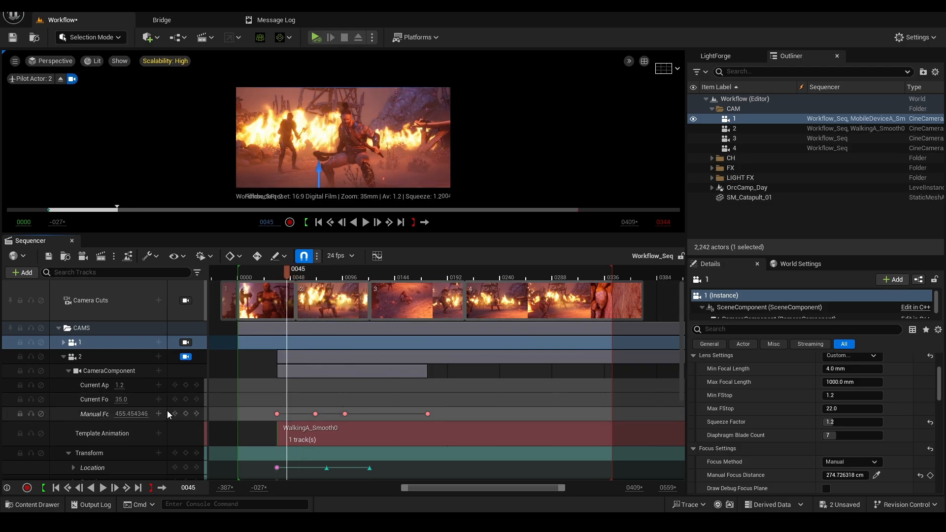
Examine camera 2's focus and Transform keyframes while scrubbing back to frame 35, and collapse the camera's tracks.
{"action": "scroll", "coordinate": [167, 414], "scroll_direction": "down", "scroll_amount": 4}
{"action": "left_click", "coordinate": [286, 280]}
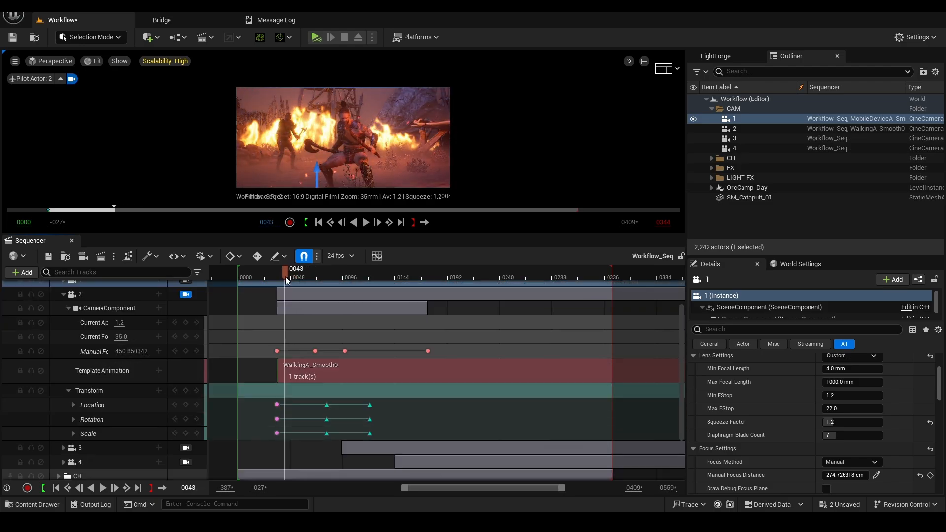
{"action": "left_click_drag", "start_coordinate": [289, 281], "coordinate": [265, 294]}
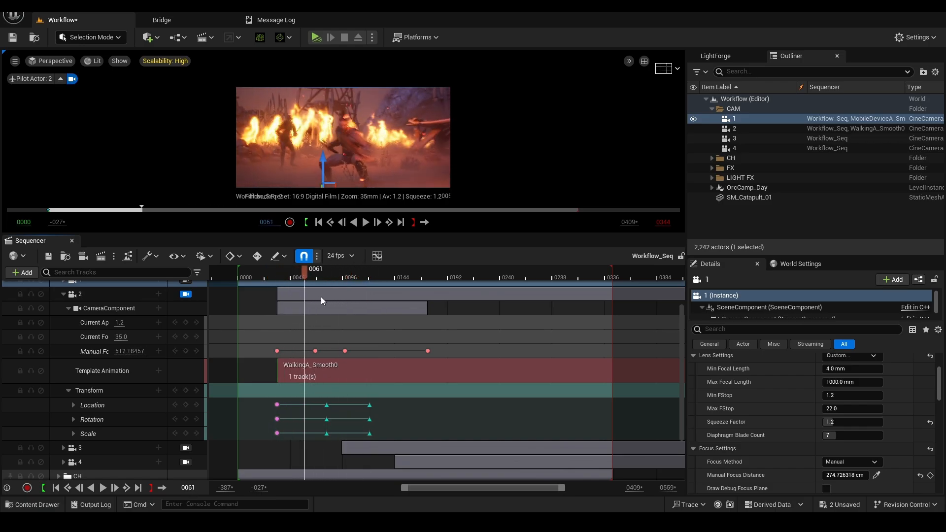
{"action": "left_click_drag", "start_coordinate": [369, 301], "coordinate": [276, 302]}
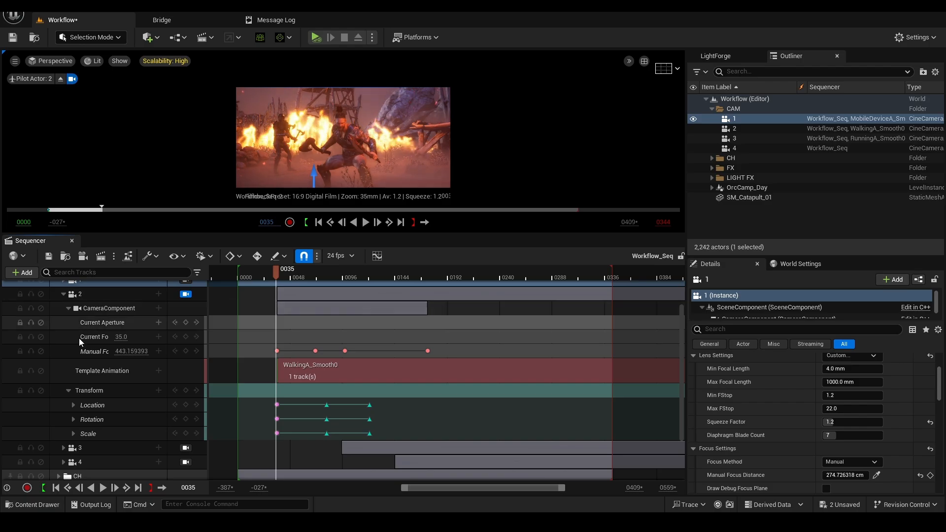
{"action": "scroll", "coordinate": [67, 339], "scroll_direction": "up", "scroll_amount": 2}
{"action": "left_click", "coordinate": [63, 326]}
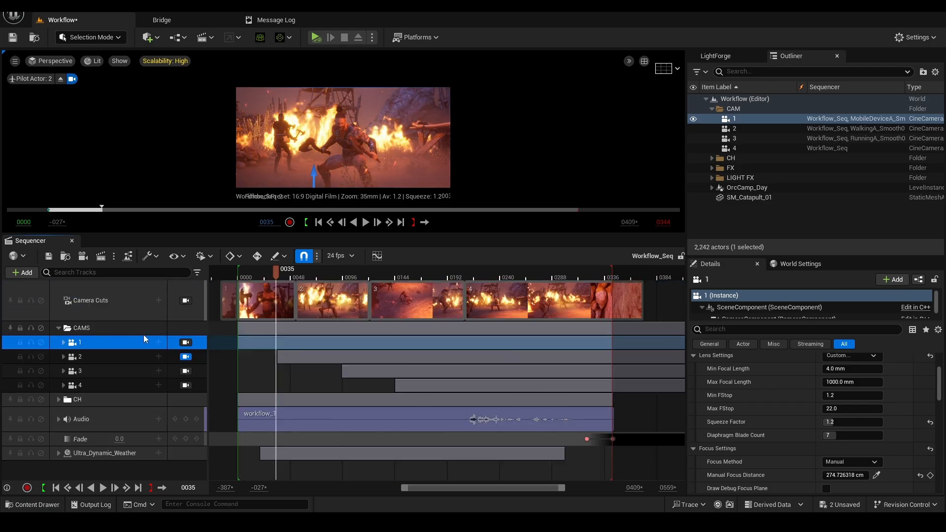
Lock the viewport to camera 3, expand its tracks, and scrub to frame 160 to examine its keyed focus and movement.
{"action": "left_click", "coordinate": [185, 370]}
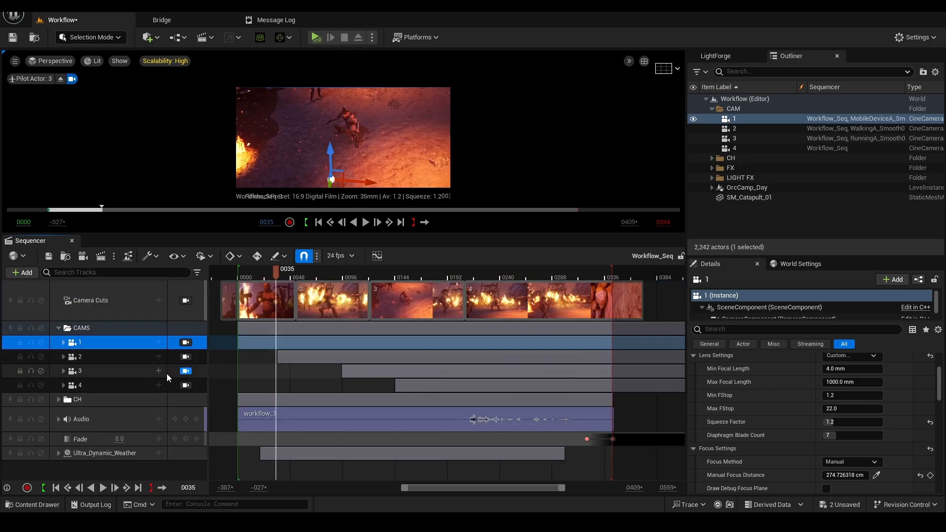
{"action": "left_click", "coordinate": [63, 371]}
{"action": "scroll", "coordinate": [323, 389], "scroll_direction": "down", "scroll_amount": 2}
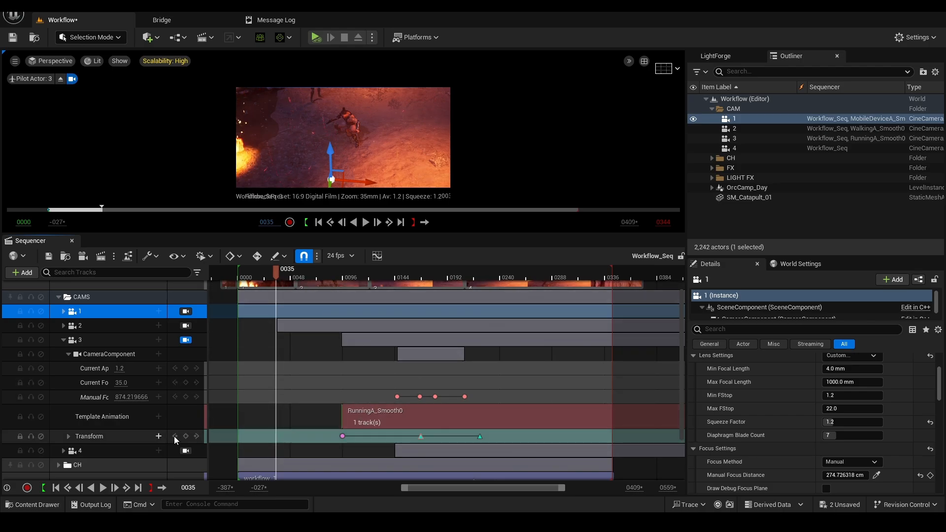
{"action": "left_click_drag", "start_coordinate": [276, 276], "coordinate": [297, 277]}
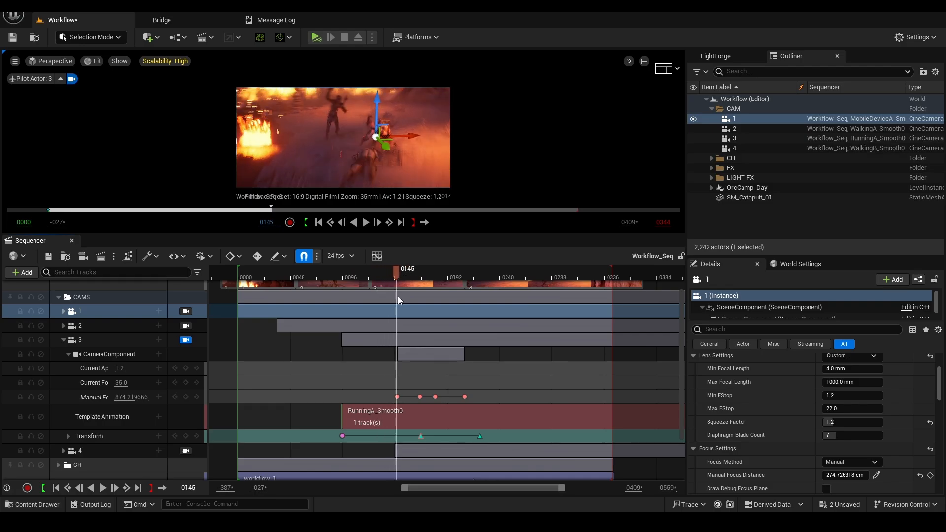
{"action": "mouse_move", "coordinate": [415, 297]}
{"action": "left_mouse_down"}
{"action": "mouse_move", "coordinate": [430, 298]}
{"action": "mouse_move", "coordinate": [403, 298]}
{"action": "mouse_move", "coordinate": [434, 302]}
{"action": "mouse_move", "coordinate": [410, 302]}
{"action": "left_mouse_up"}
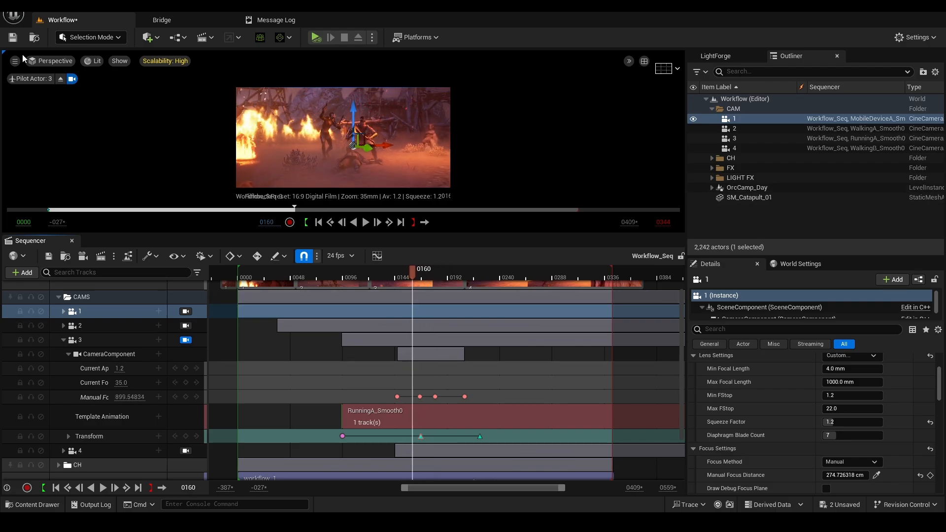
Toggle Game View off and back on to clear the transform gizmo from the viewport.
{"action": "left_click", "coordinate": [17, 62]}
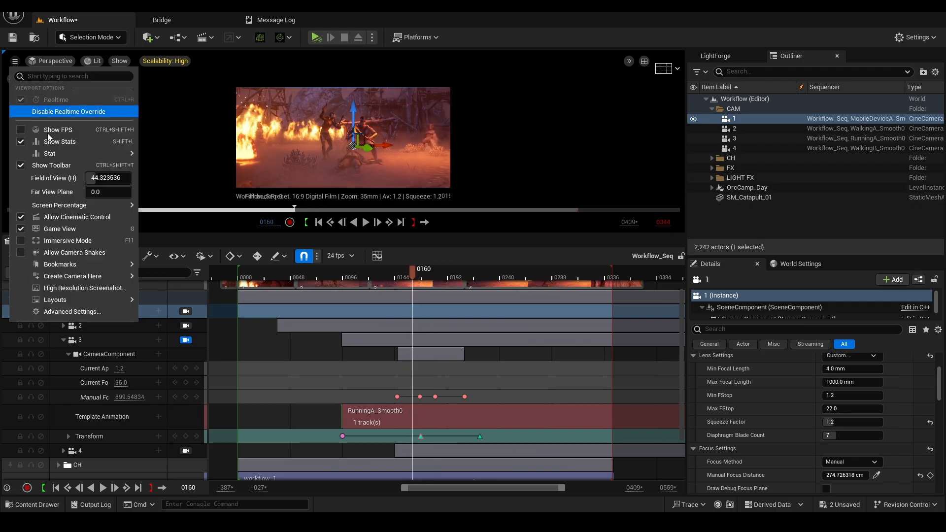
{"action": "left_click", "coordinate": [67, 229]}
{"action": "left_click", "coordinate": [15, 61]}
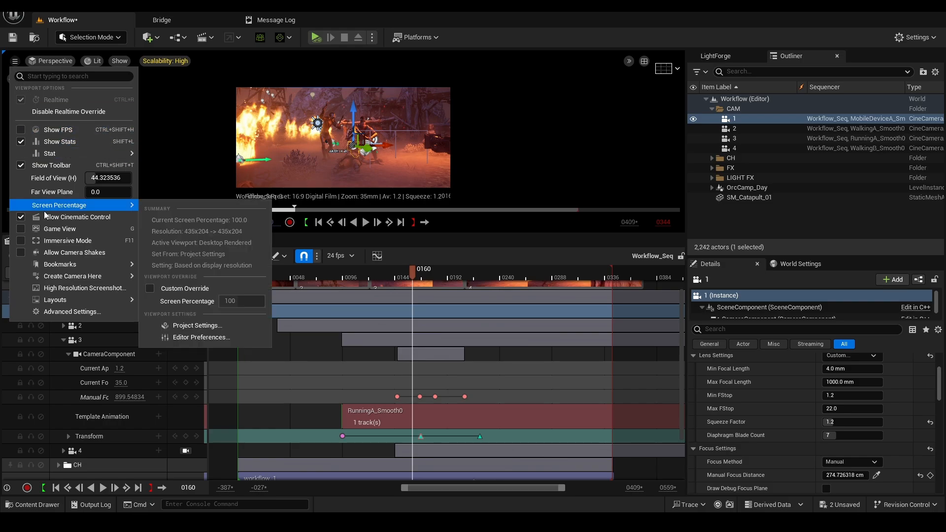
{"action": "left_click", "coordinate": [67, 229]}
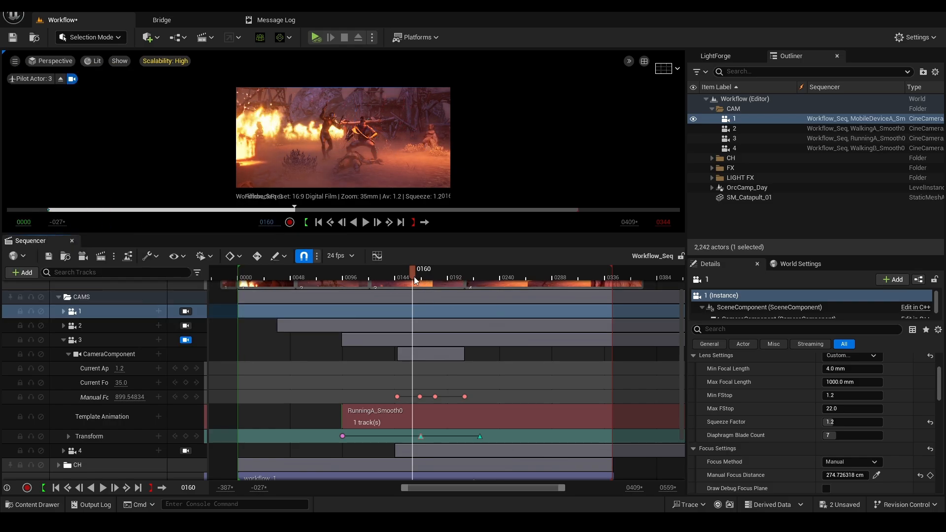
Scrub camera 3's shot to frame 216, undo the last key or section move, and collapse the camera's tracks.
{"action": "mouse_move", "coordinate": [414, 276]}
{"action": "left_mouse_down"}
{"action": "mouse_move", "coordinate": [479, 278]}
{"action": "mouse_move", "coordinate": [412, 284]}
{"action": "left_mouse_up"}
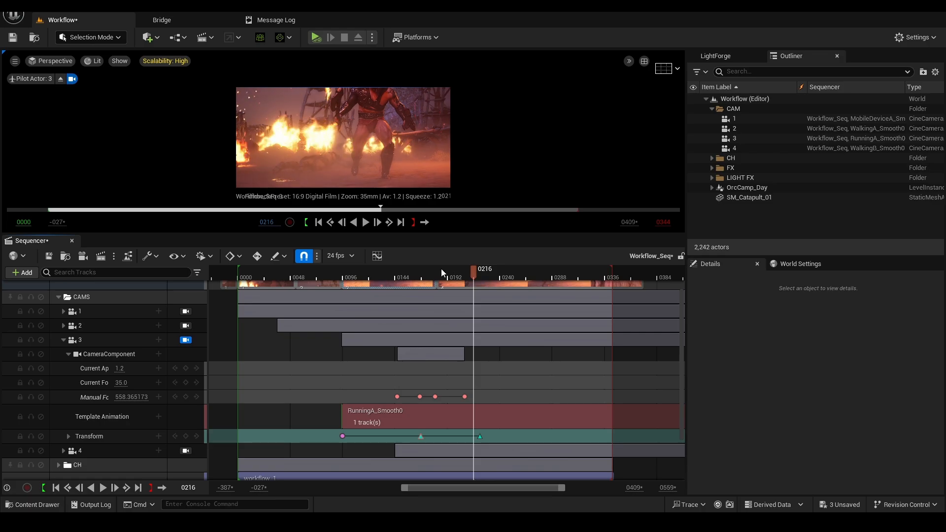
{"action": "key", "text": "ctrl+z"}
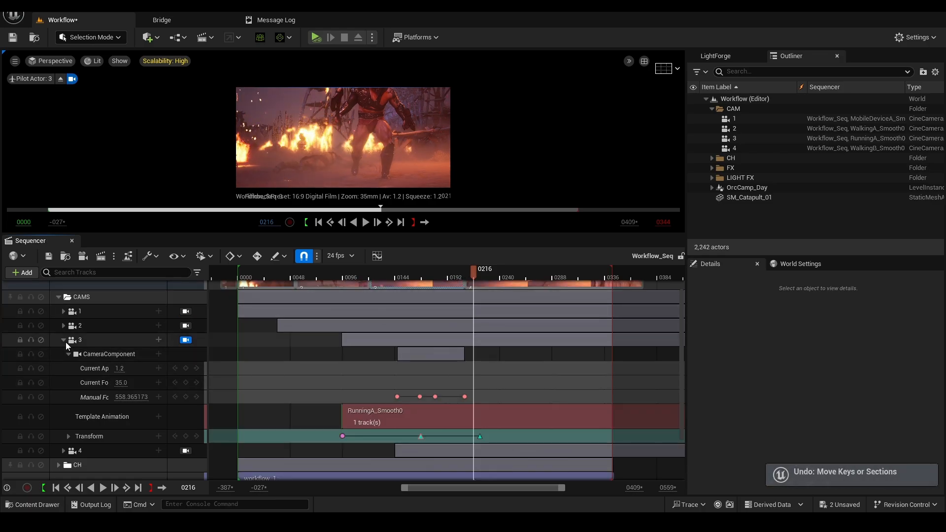
{"action": "left_click", "coordinate": [63, 340]}
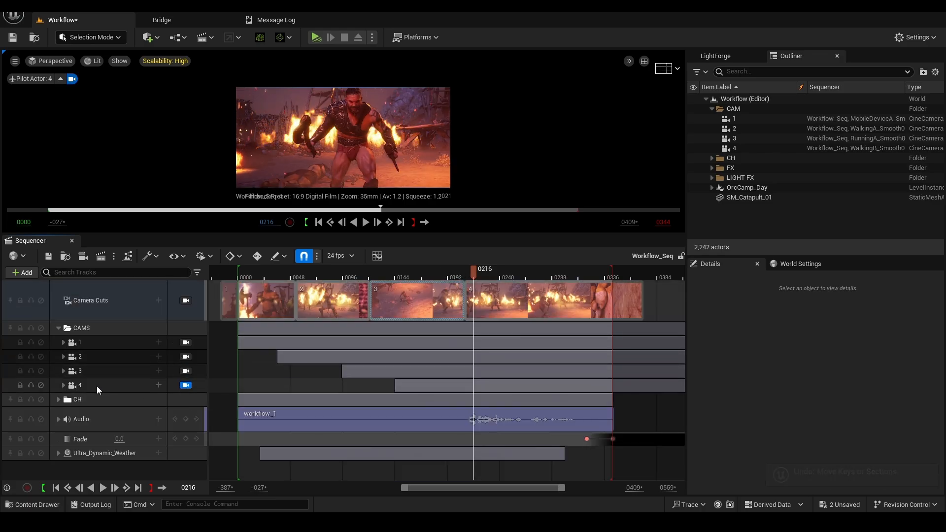
Expand camera 4's tracks and scrub its shot through frame 260 to frame 305, examining its focus keys and Template Animation sections.
{"action": "left_click", "coordinate": [64, 386]}
{"action": "scroll", "coordinate": [150, 414], "scroll_direction": "down", "scroll_amount": 1}
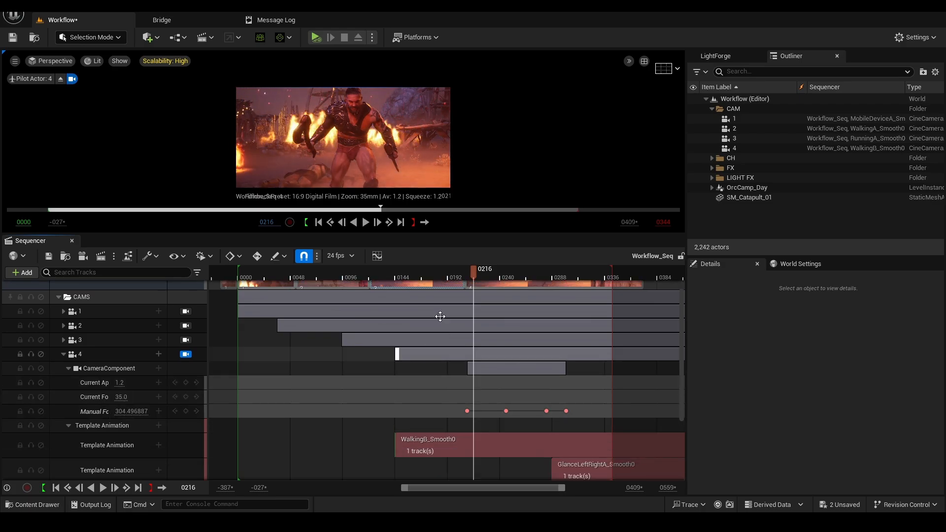
{"action": "left_click_drag", "start_coordinate": [471, 276], "coordinate": [522, 276]}
{"action": "scroll", "coordinate": [468, 382], "scroll_direction": "down", "scroll_amount": 3}
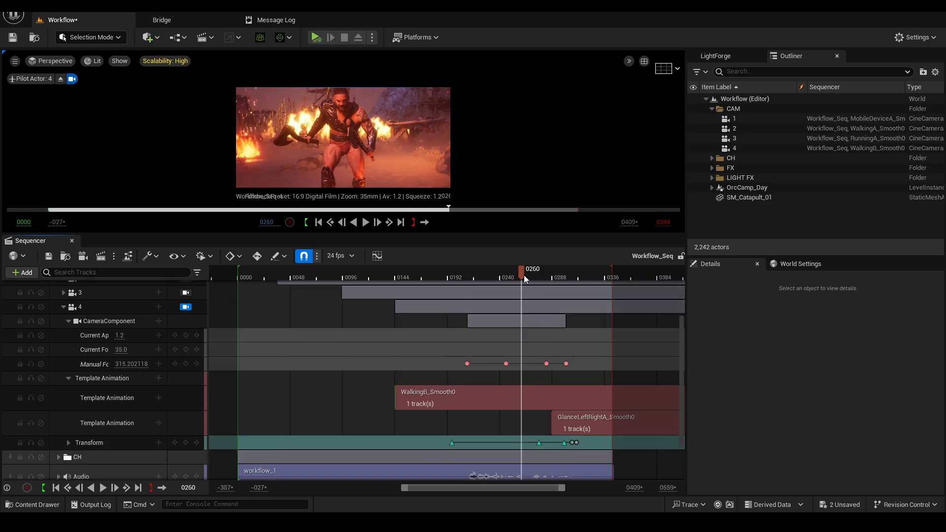
{"action": "left_click_drag", "start_coordinate": [537, 278], "coordinate": [572, 279]}
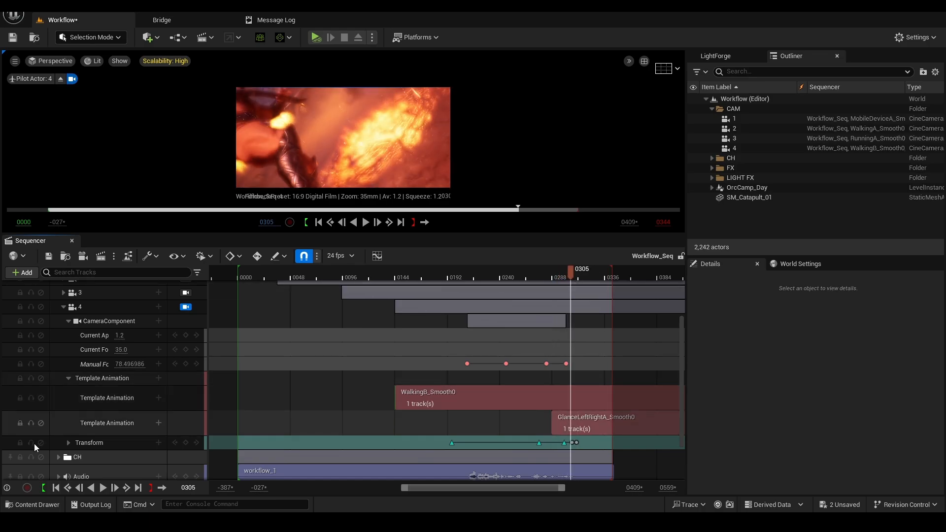
Expand camera 4's Transform track and scrub around its last Location, Rotation and Scale keys, ending at frame 314.
{"action": "left_click", "coordinate": [68, 443]}
{"action": "scroll", "coordinate": [446, 399], "scroll_direction": "down", "scroll_amount": 4}
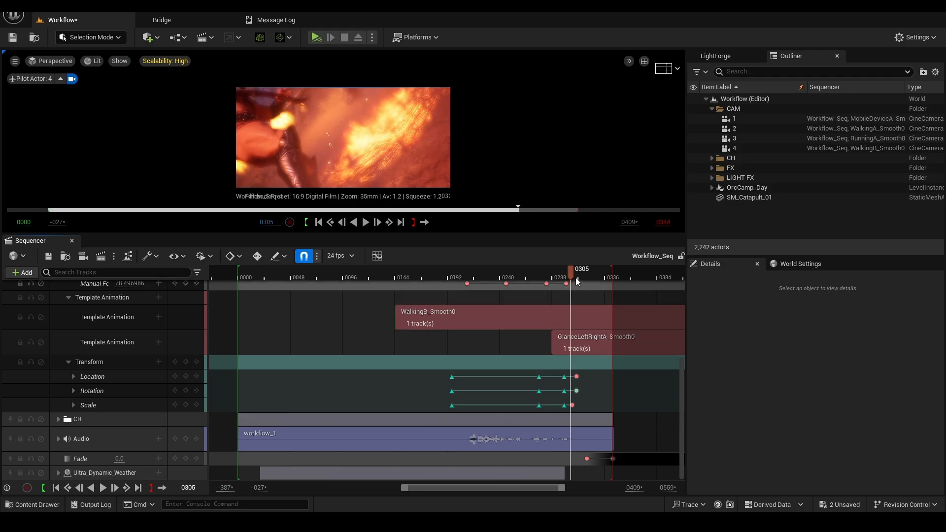
{"action": "left_click_drag", "start_coordinate": [578, 273], "coordinate": [561, 279]}
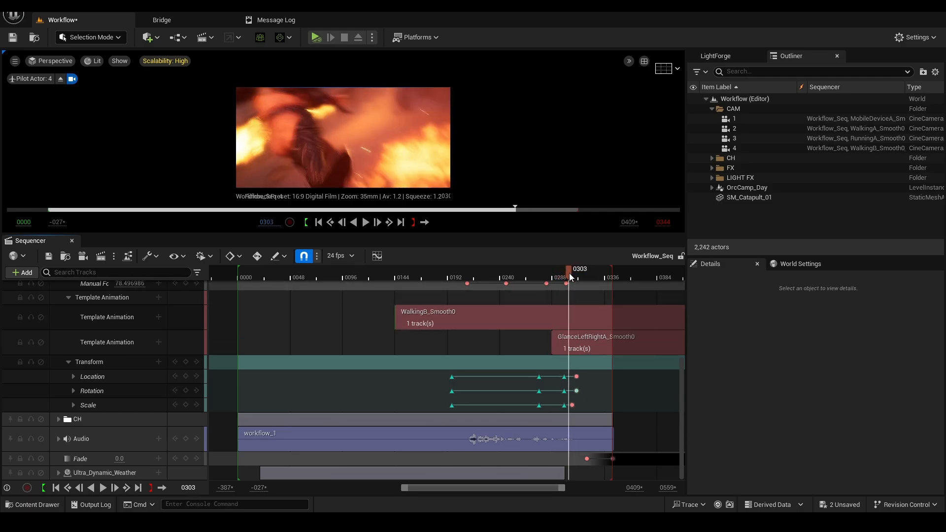
{"action": "mouse_move", "coordinate": [580, 274]}
{"action": "left_mouse_down"}
{"action": "mouse_move", "coordinate": [591, 275]}
{"action": "mouse_move", "coordinate": [582, 275]}
{"action": "left_mouse_up"}
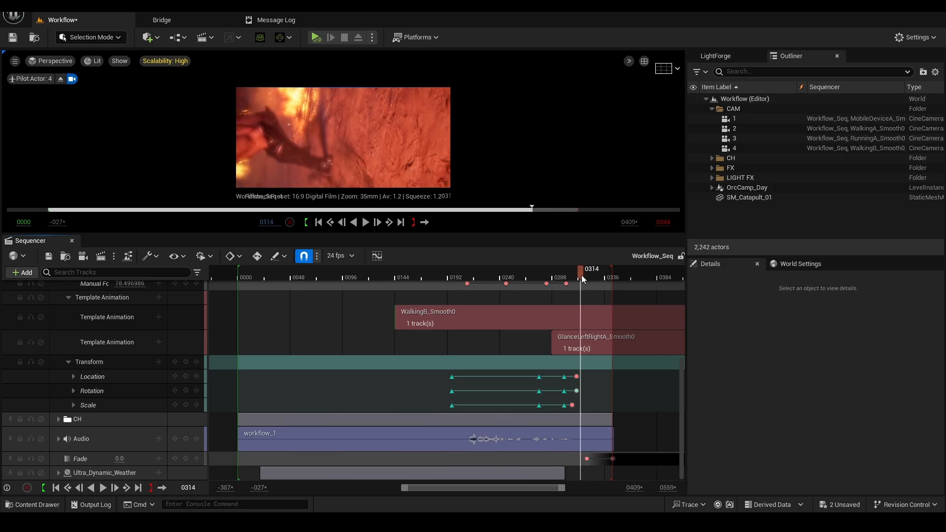
Collapse camera 4's Transform, Template Animation and CameraComponent tracks, and the camera itself.
{"action": "left_click", "coordinate": [68, 362]}
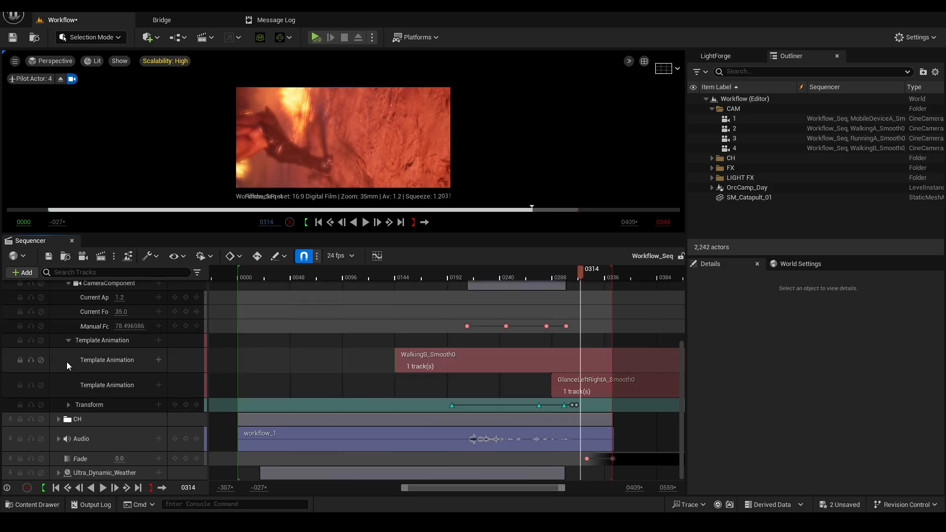
{"action": "left_click", "coordinate": [68, 341]}
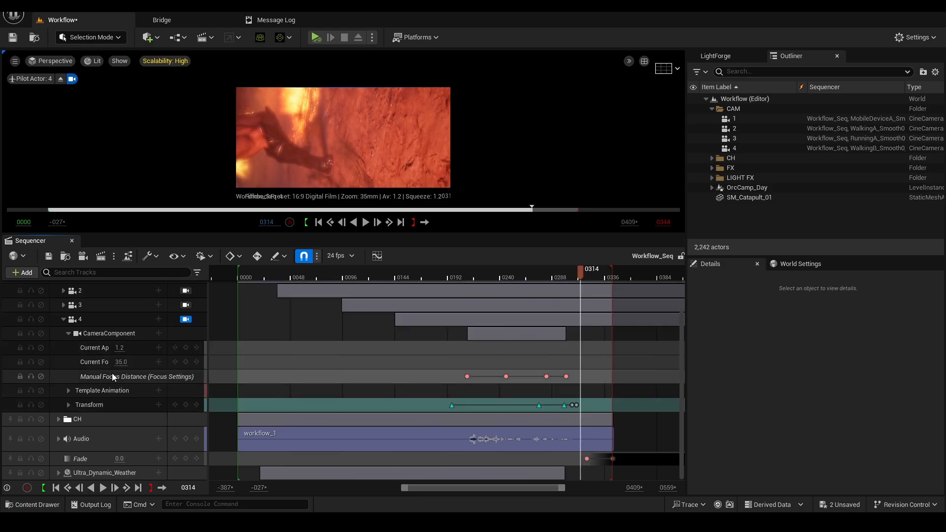
{"action": "left_click", "coordinate": [69, 334]}
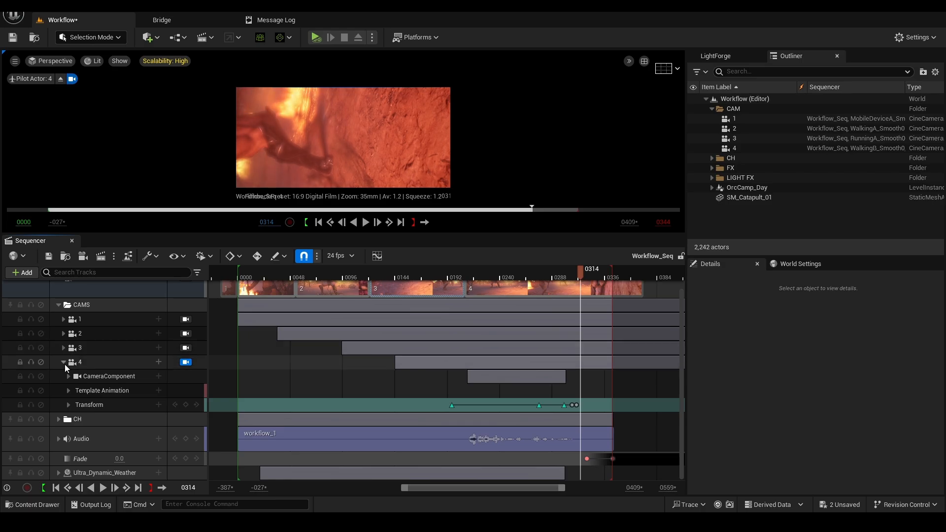
{"action": "left_click", "coordinate": [63, 362]}
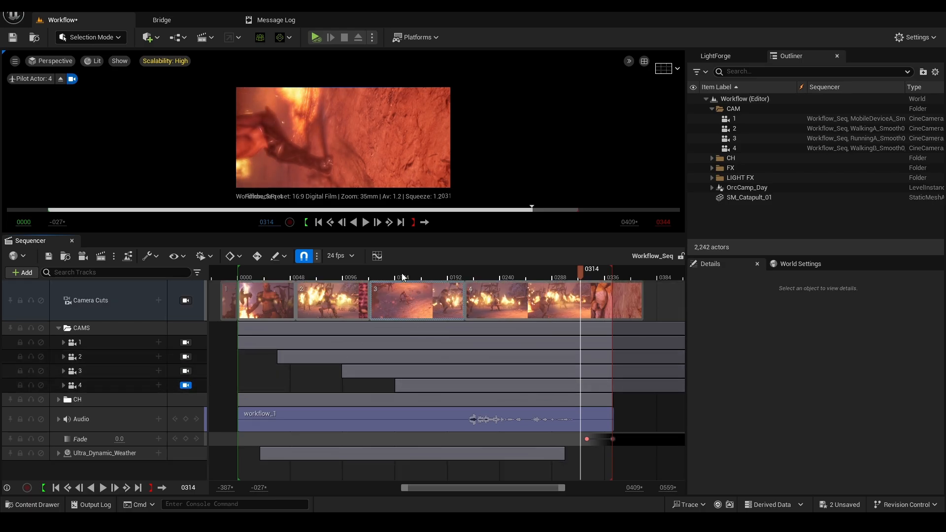
Lock the viewport to the Camera Cuts track and scrub the sequence back to frame 11.
{"action": "mouse_move", "coordinate": [403, 277]}
{"action": "left_mouse_down"}
{"action": "mouse_move", "coordinate": [302, 277]}
{"action": "mouse_move", "coordinate": [394, 290]}
{"action": "left_mouse_up"}
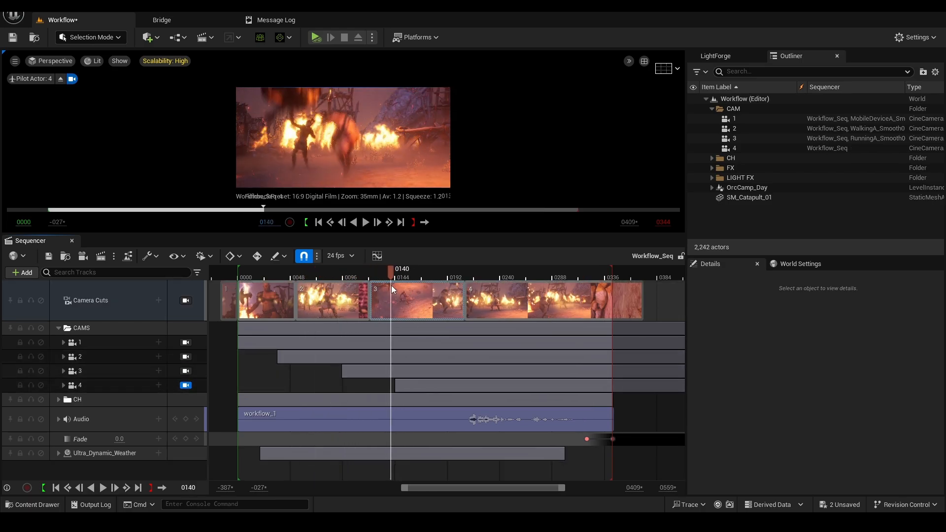
{"action": "left_click", "coordinate": [186, 300]}
{"action": "left_click_drag", "start_coordinate": [343, 276], "coordinate": [259, 278]}
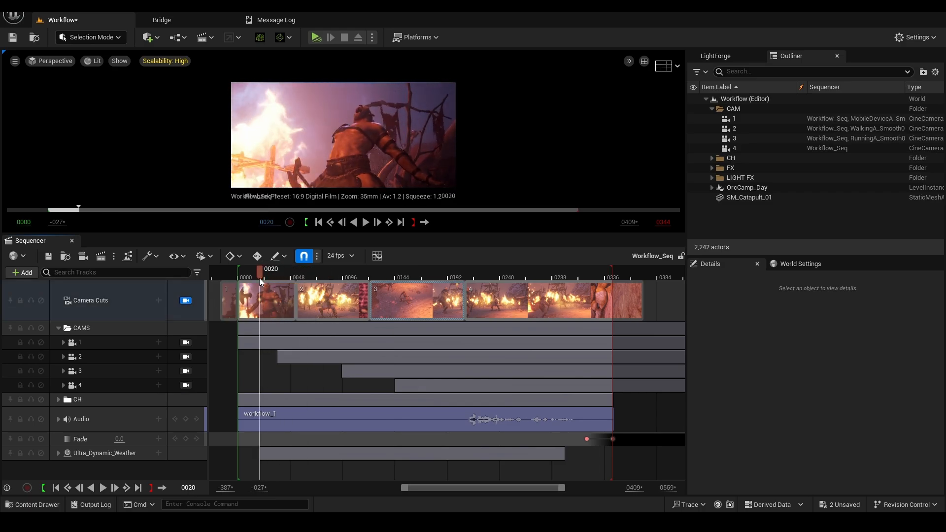
{"action": "left_click_drag", "start_coordinate": [259, 278], "coordinate": [250, 279]}
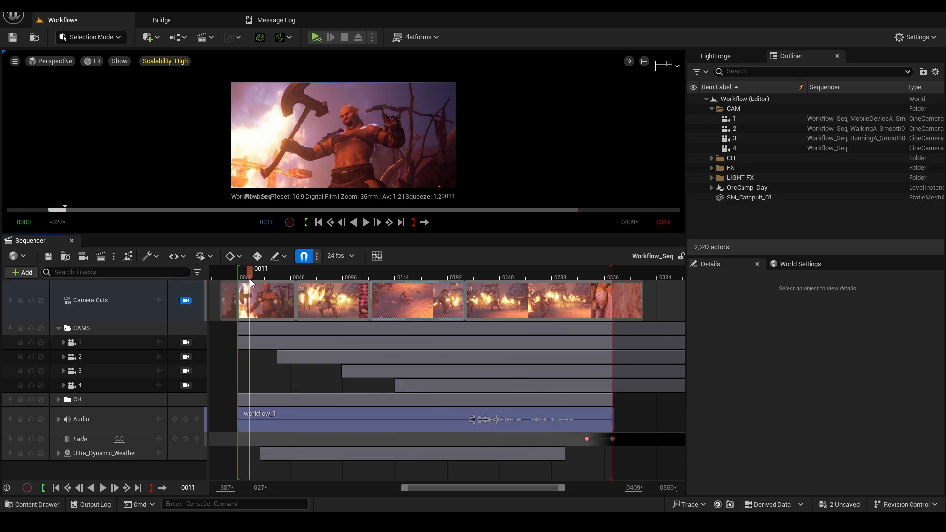
Browse the Cinemotion RotationAndTranslation presets down to FramingMove's PanLeftCont animations, return to the root Content folder, and close the content browser.
{"action": "left_click", "coordinate": [32, 505]}
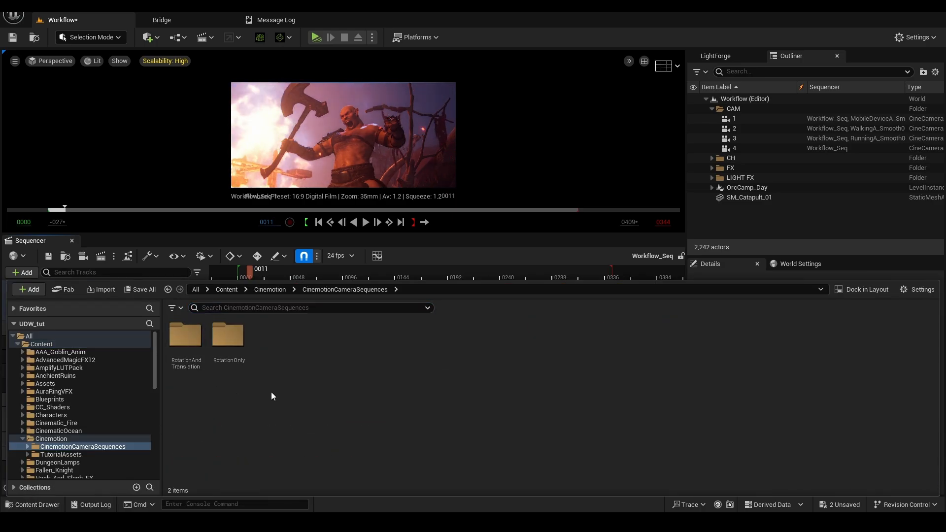
{"action": "double_click", "coordinate": [186, 336]}
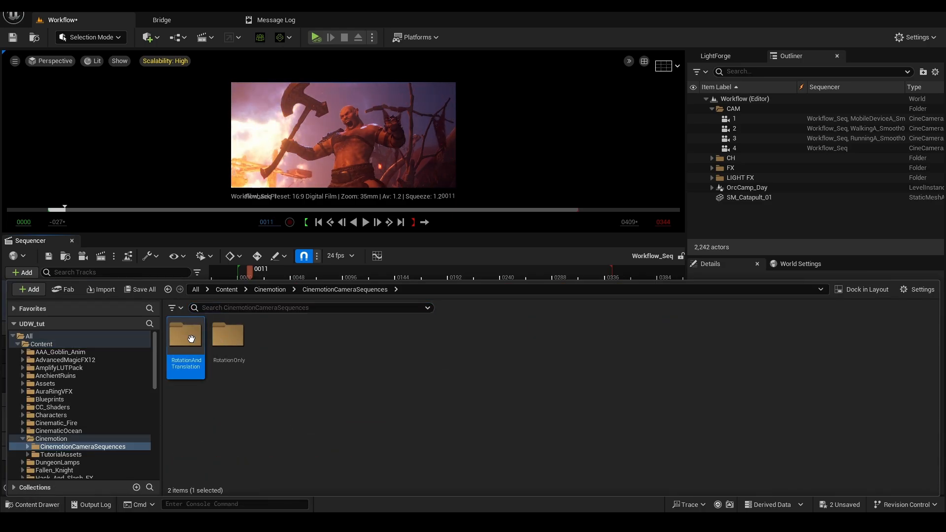
{"action": "double_click", "coordinate": [185, 335]}
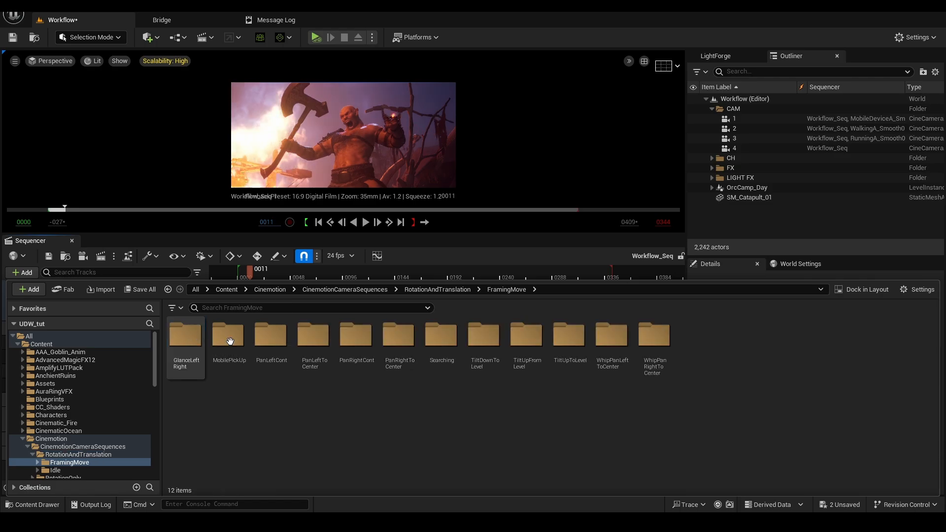
{"action": "left_click", "coordinate": [270, 335]}
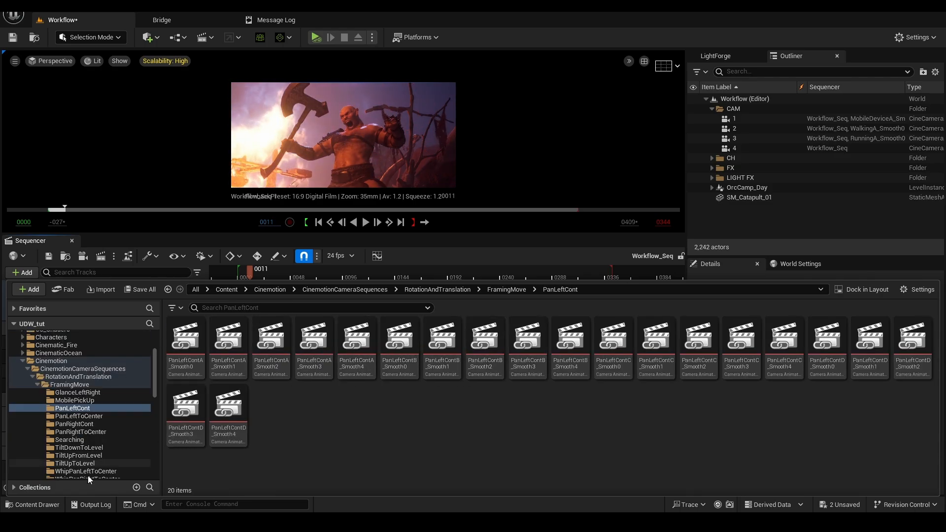
{"action": "left_click", "coordinate": [224, 290]}
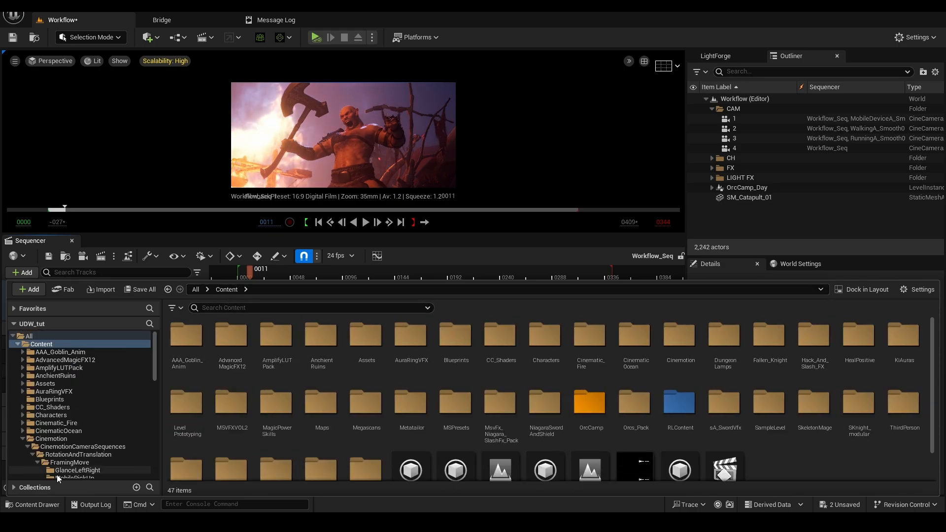
{"action": "left_click", "coordinate": [38, 506]}
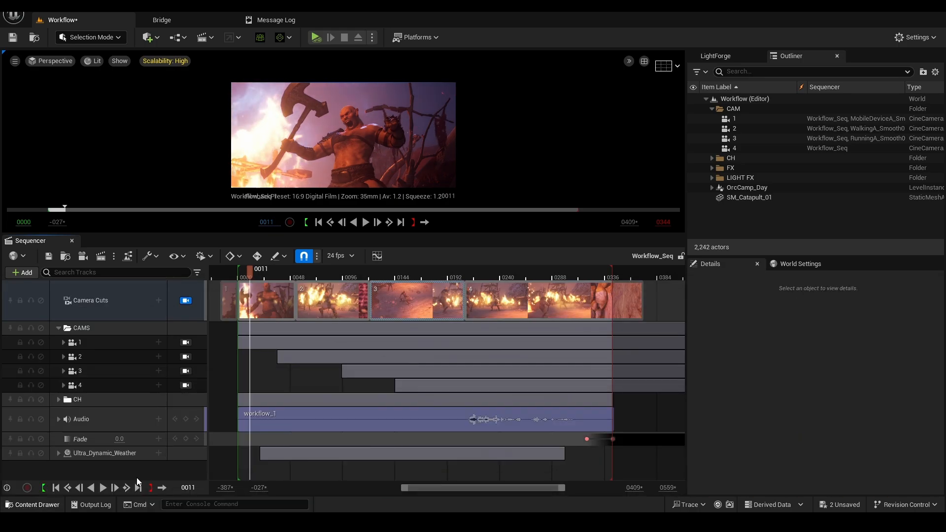
Expand camera 1's tracks and scrub the sequence to frame 68.
{"action": "left_click", "coordinate": [64, 343]}
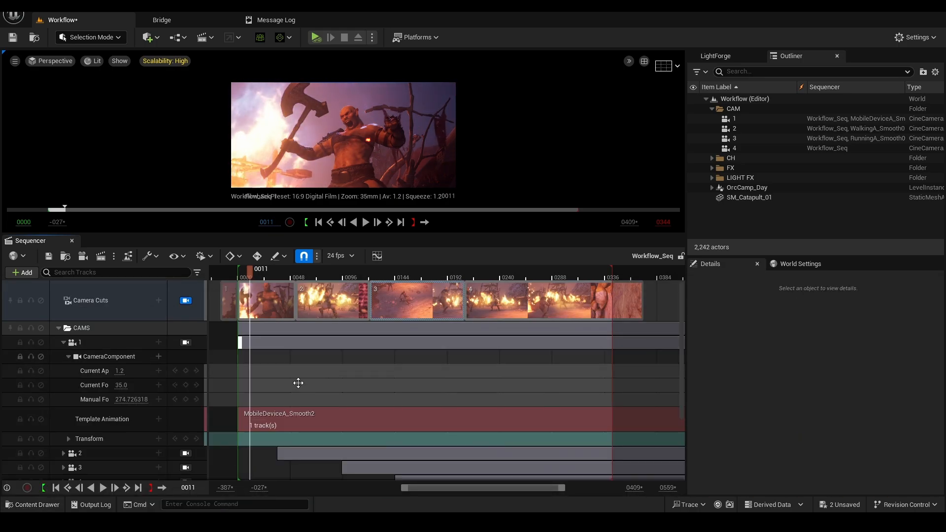
{"action": "left_click", "coordinate": [288, 274]}
{"action": "mouse_move", "coordinate": [294, 274]}
{"action": "left_mouse_down"}
{"action": "mouse_move", "coordinate": [241, 273]}
{"action": "mouse_move", "coordinate": [312, 274]}
{"action": "left_mouse_up"}
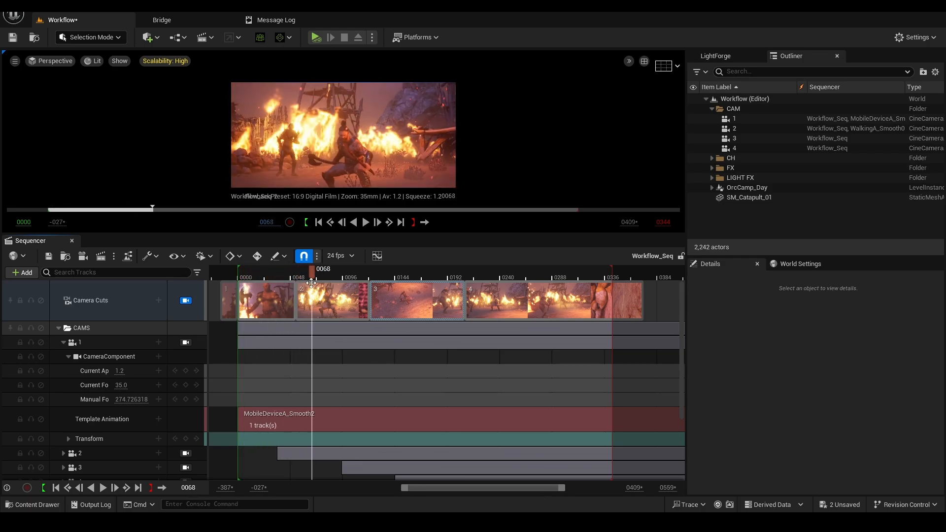
Compare camera 1's shot with its Template Animation track deactivated and reactivated, scrubbing to frame 38, and collapse the camera.
{"action": "left_click", "coordinate": [41, 420]}
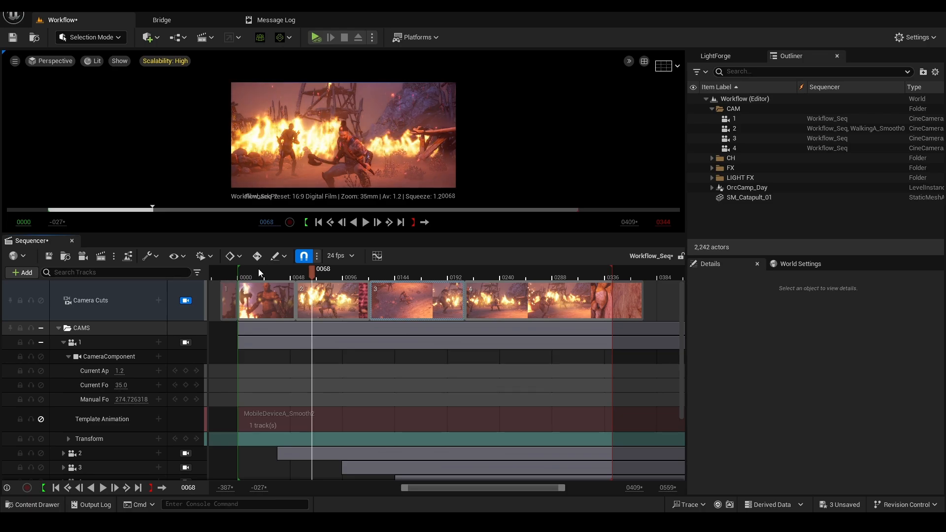
{"action": "left_click_drag", "start_coordinate": [251, 274], "coordinate": [273, 277]}
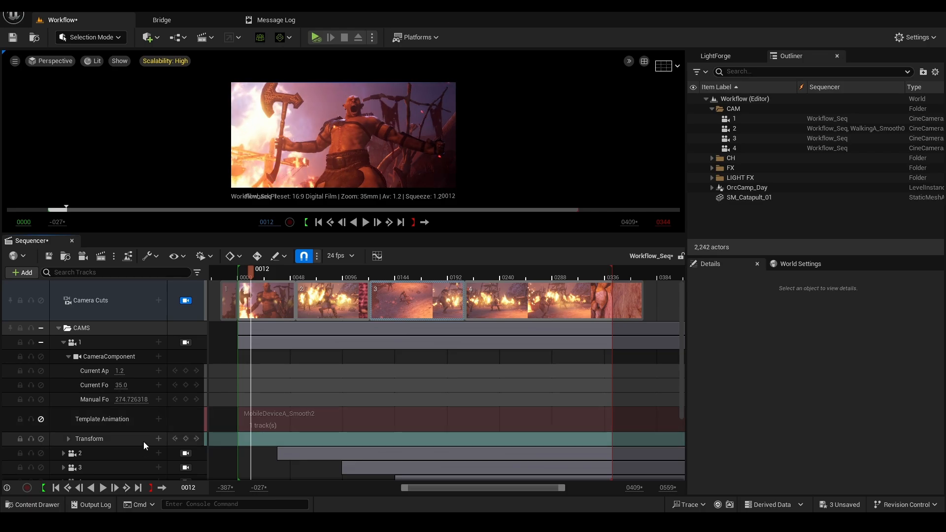
{"action": "left_click", "coordinate": [39, 421]}
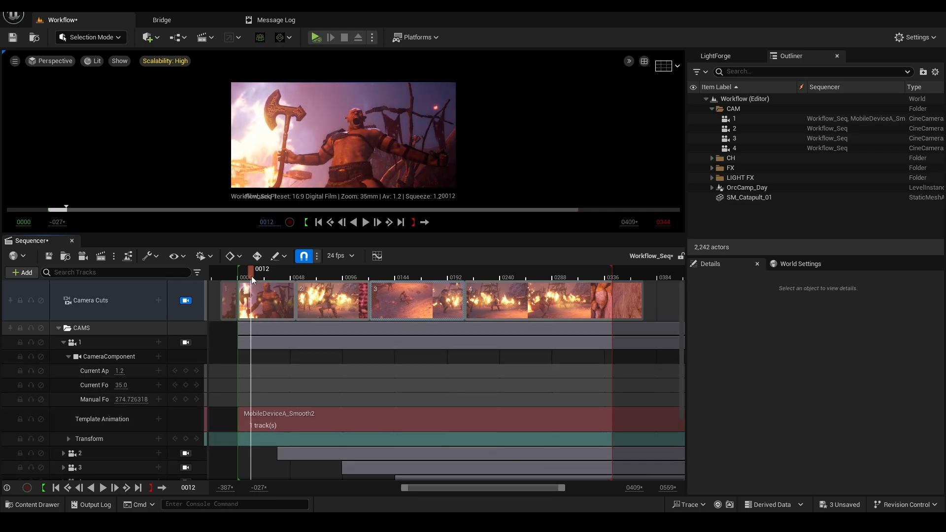
{"action": "left_click_drag", "start_coordinate": [251, 276], "coordinate": [279, 279]}
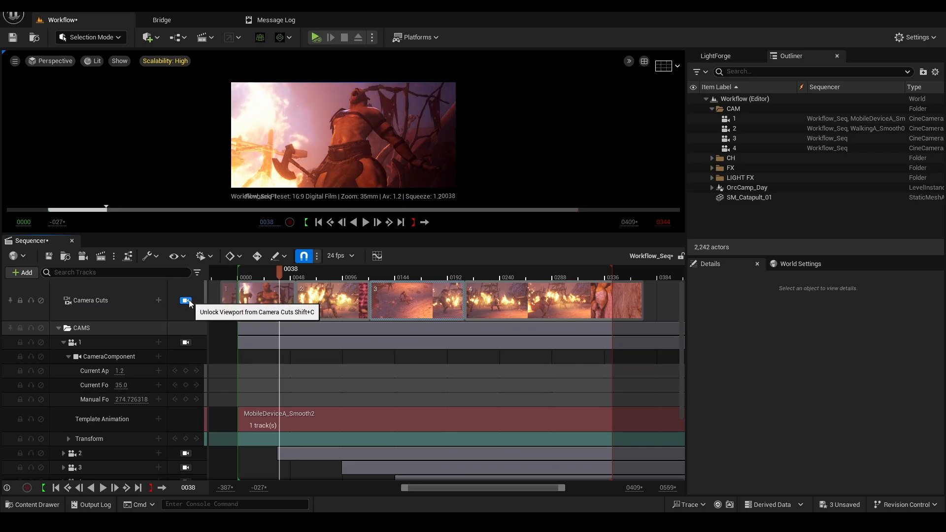
{"action": "left_click", "coordinate": [63, 342]}
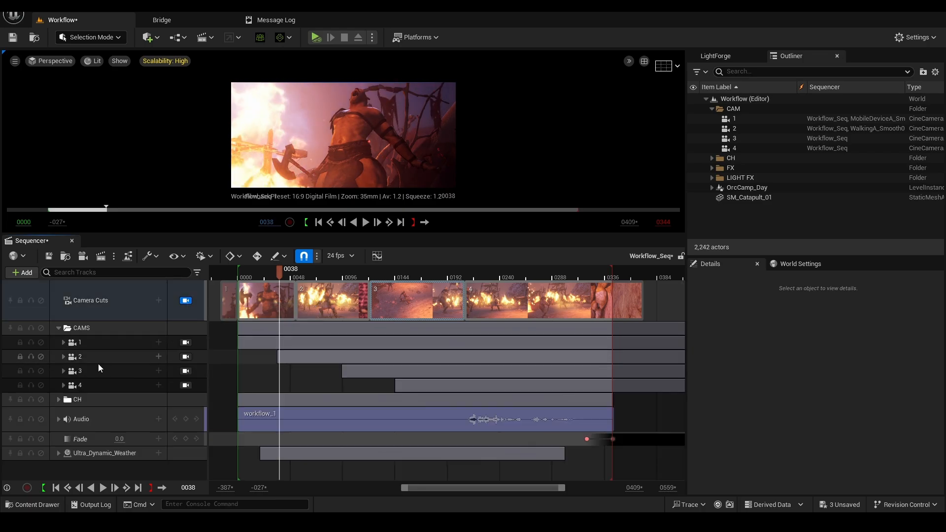
Lock the viewport to camera 2, expand its tracks, and play its shot from frame 53.
{"action": "left_click", "coordinate": [185, 356]}
{"action": "left_click", "coordinate": [63, 357]}
{"action": "left_click", "coordinate": [69, 371]}
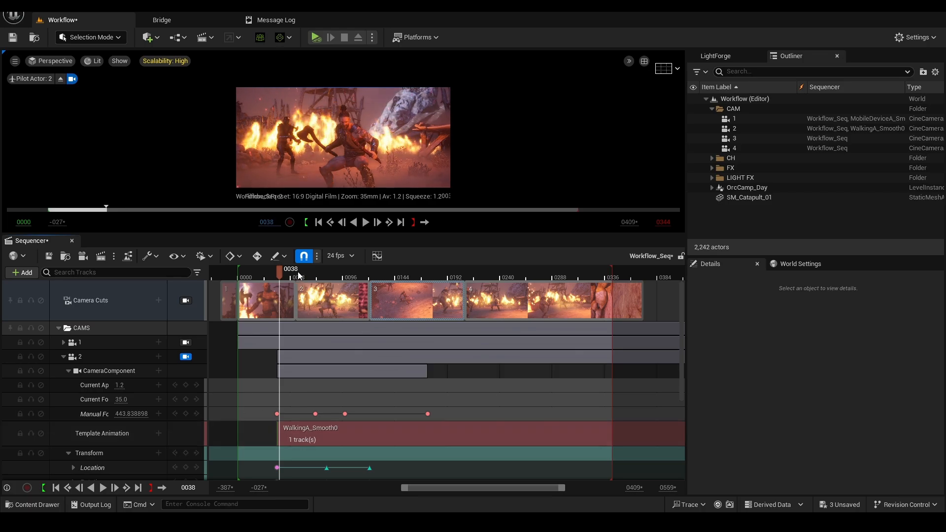
{"action": "left_click_drag", "start_coordinate": [279, 276], "coordinate": [300, 281]}
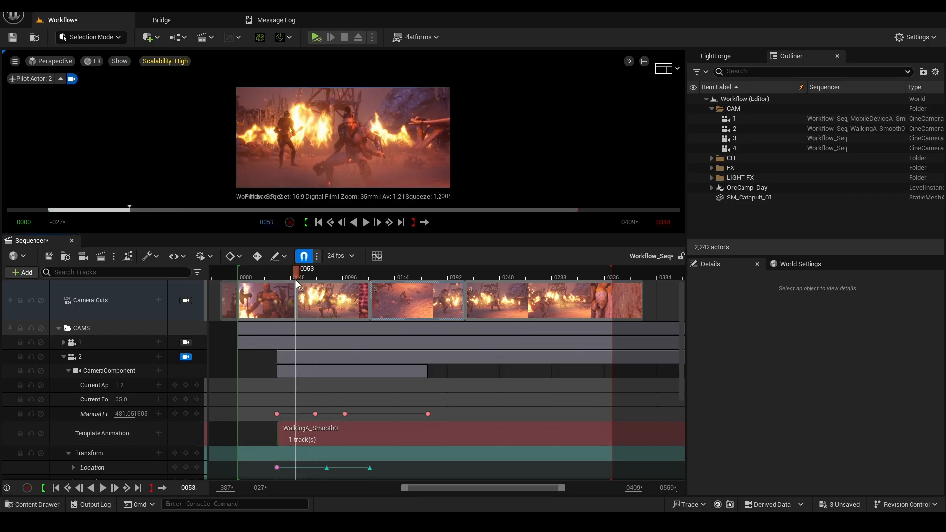
{"action": "key", "text": "space"}
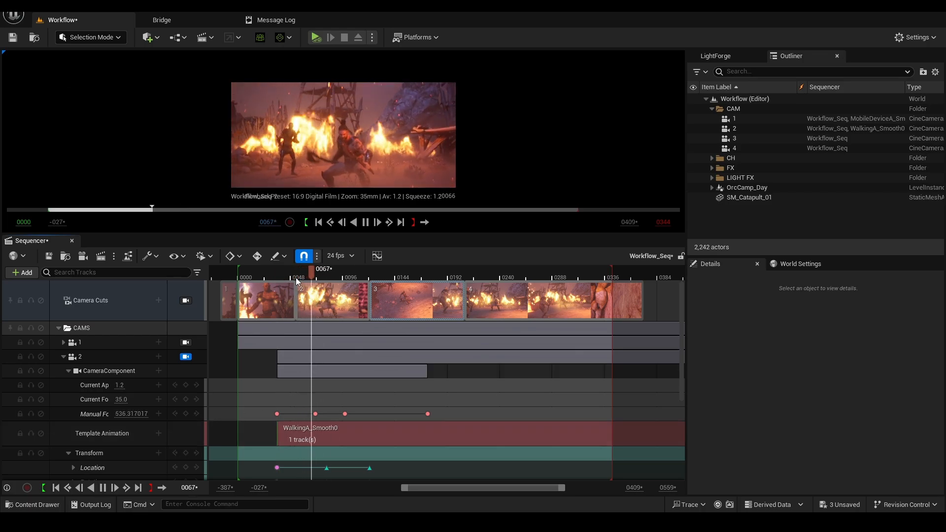
Compare camera 2's shot by playing it with its Template Animation track deactivated and reactivated, and collapse the camera.
{"action": "left_click", "coordinate": [307, 273]}
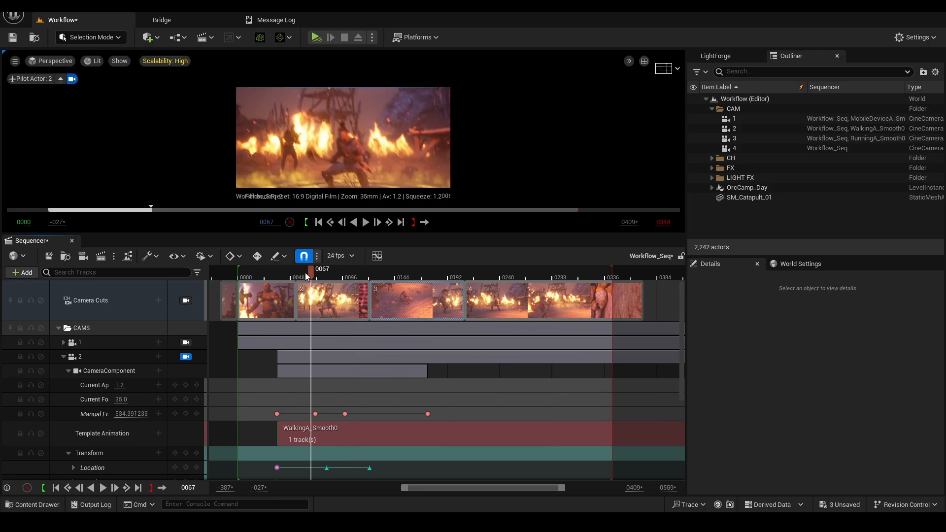
{"action": "left_click_drag", "start_coordinate": [306, 273], "coordinate": [296, 274]}
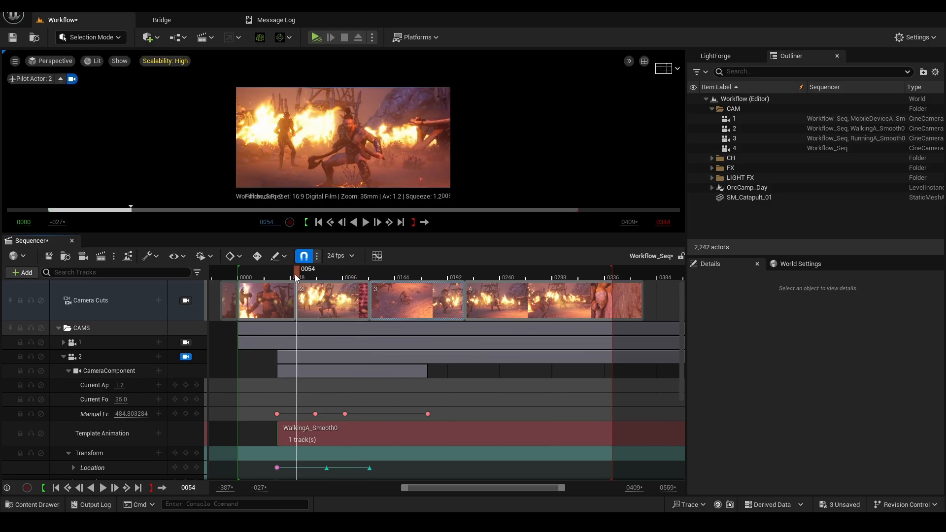
{"action": "left_click", "coordinate": [41, 433]}
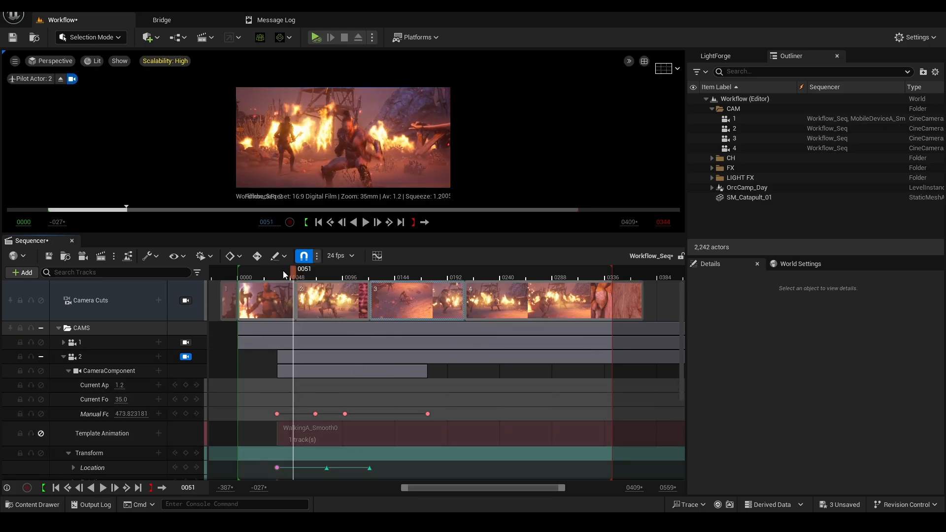
{"action": "left_click", "coordinate": [279, 270]}
{"action": "key", "text": "space"}
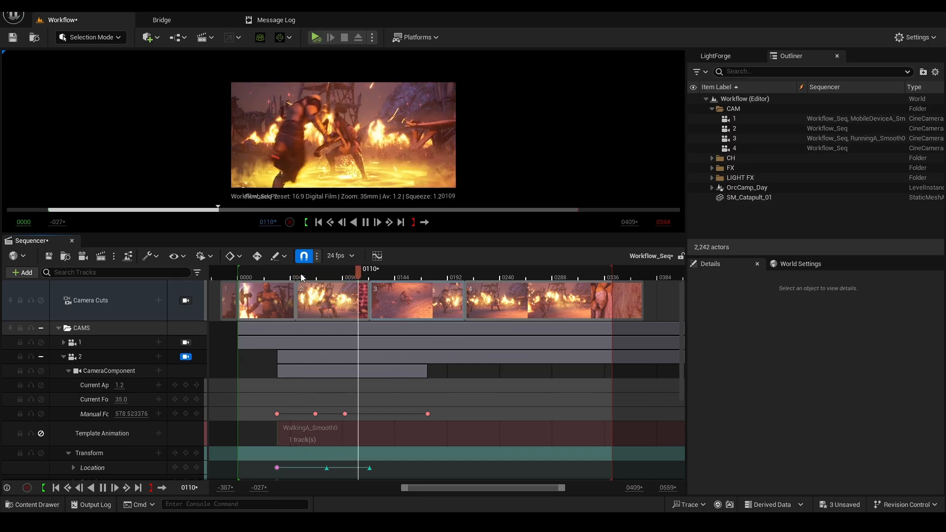
{"action": "key", "text": "space"}
{"action": "left_click", "coordinate": [289, 274]}
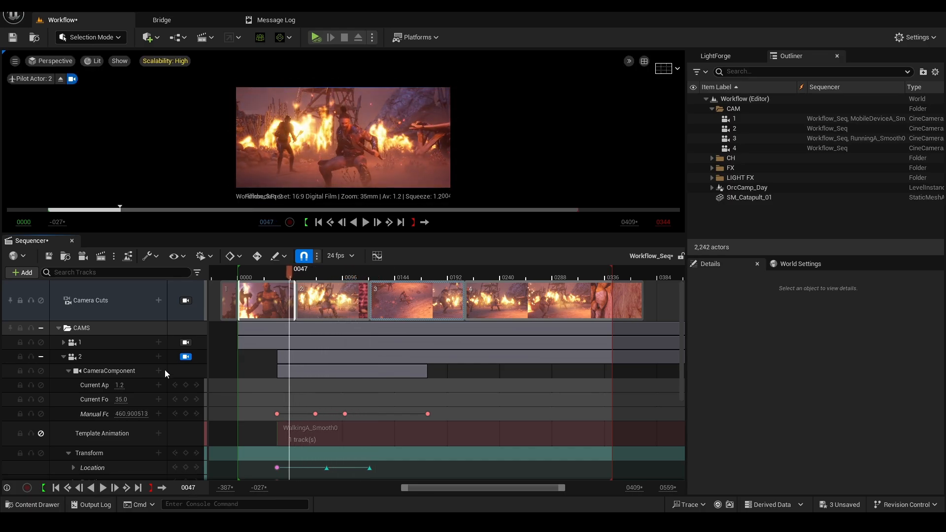
{"action": "left_click", "coordinate": [41, 434]}
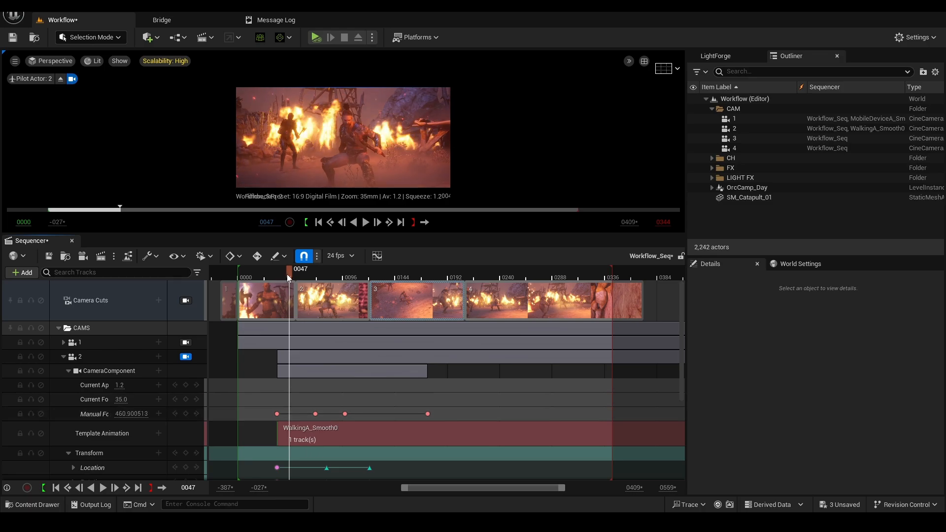
{"action": "key", "text": "space"}
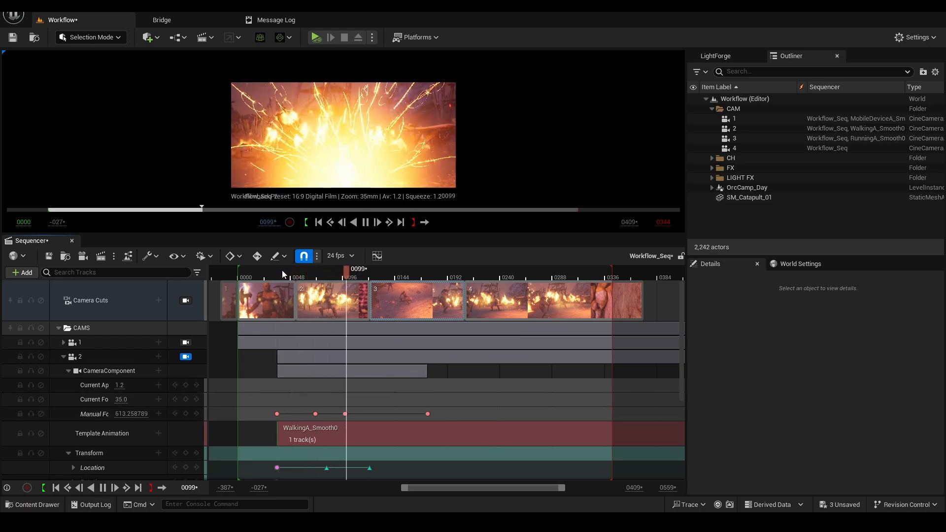
{"action": "key", "text": "space"}
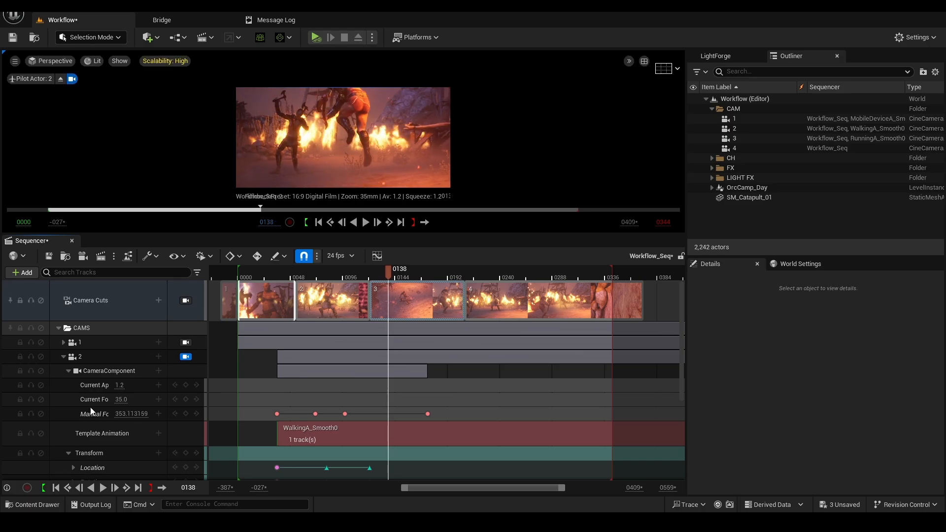
{"action": "left_click", "coordinate": [63, 356]}
Switch the viewport lock from camera 2 to camera 3 and scrub its shot from frame 97 to 244.
{"action": "left_click", "coordinate": [186, 357]}
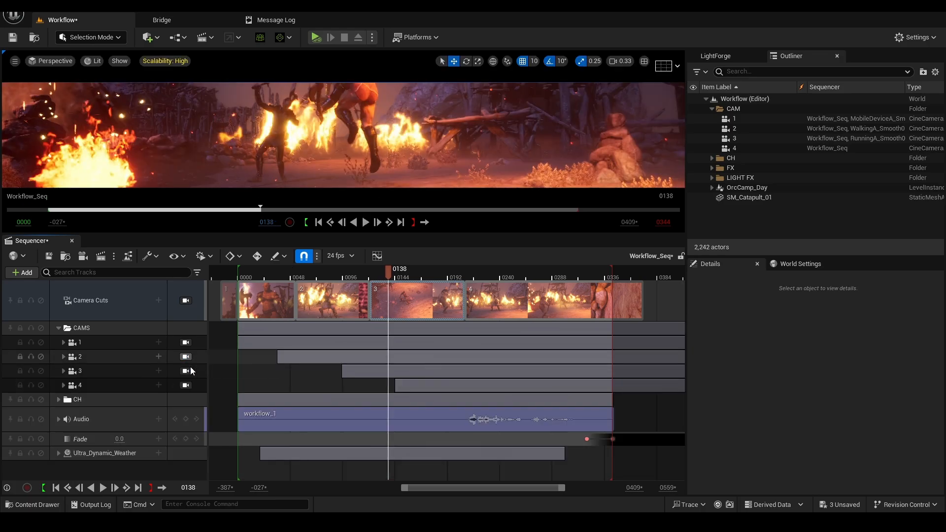
{"action": "left_click", "coordinate": [186, 371]}
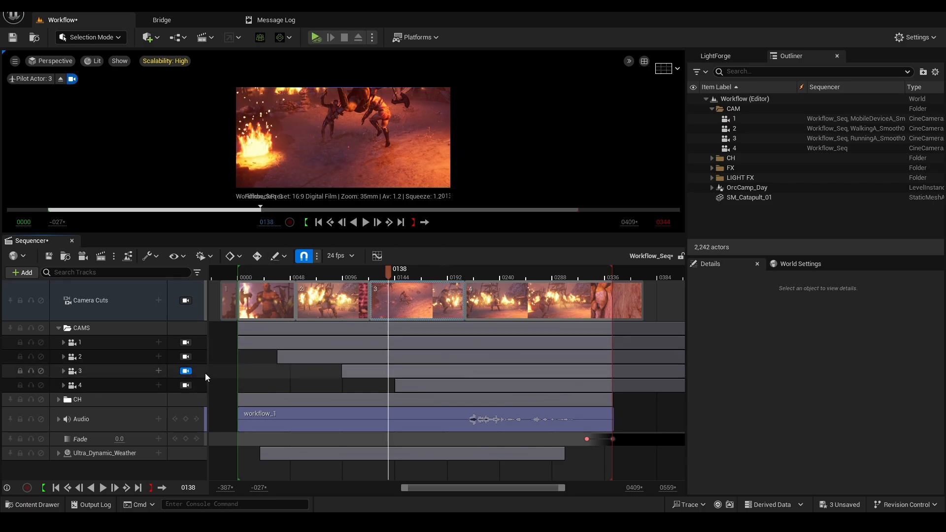
{"action": "left_click", "coordinate": [345, 274]}
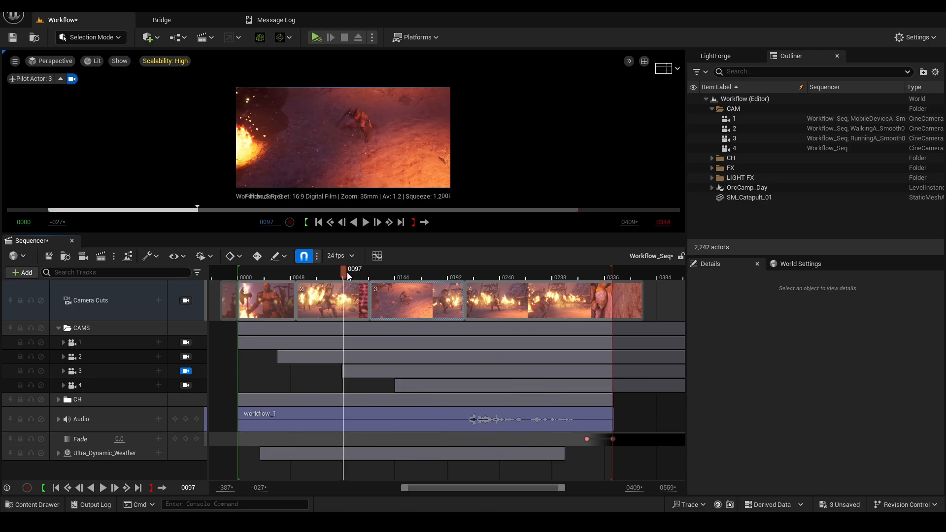
{"action": "left_click_drag", "start_coordinate": [347, 275], "coordinate": [505, 256]}
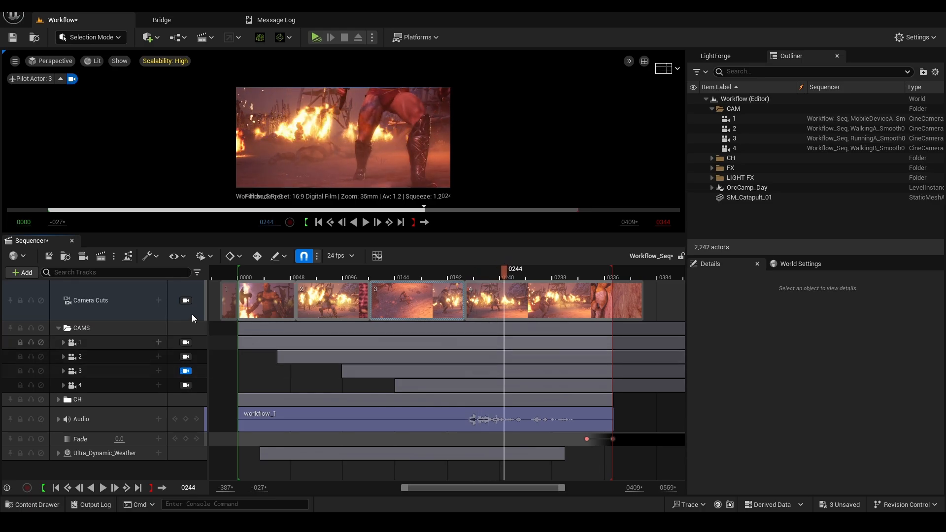
Lock the viewport to the camera cuts, scrub the edit to frame 249, collapse the CAMS folder, and return to frame 0.
{"action": "left_click", "coordinate": [186, 300]}
{"action": "left_click_drag", "start_coordinate": [412, 273], "coordinate": [509, 274]}
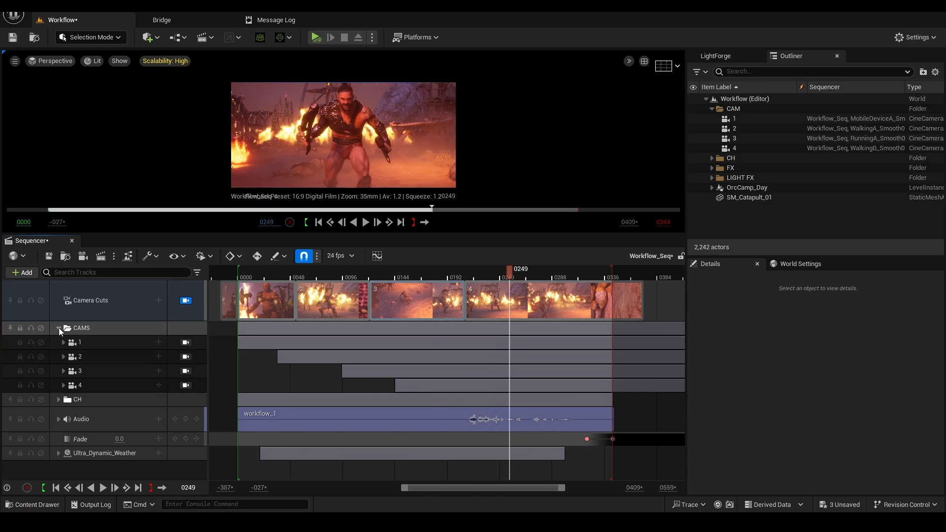
{"action": "left_click", "coordinate": [58, 327]}
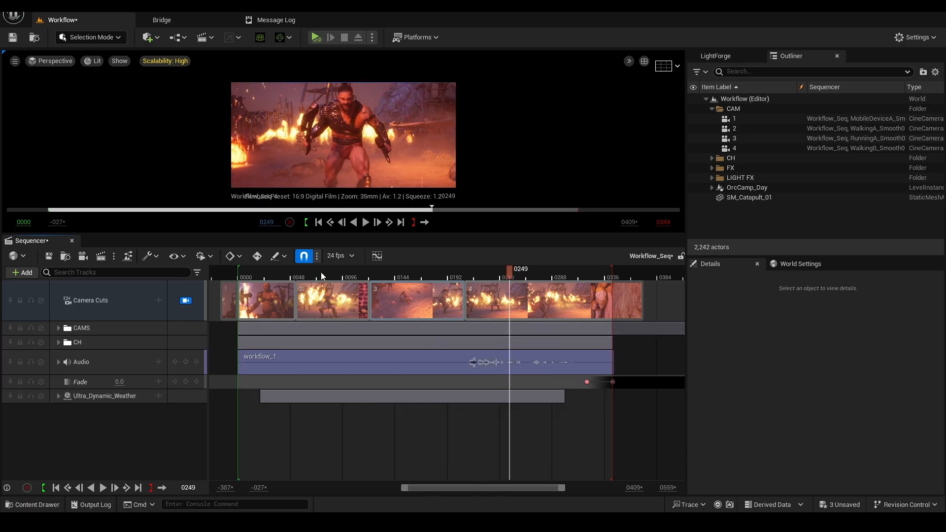
{"action": "left_click_drag", "start_coordinate": [321, 273], "coordinate": [238, 276]}
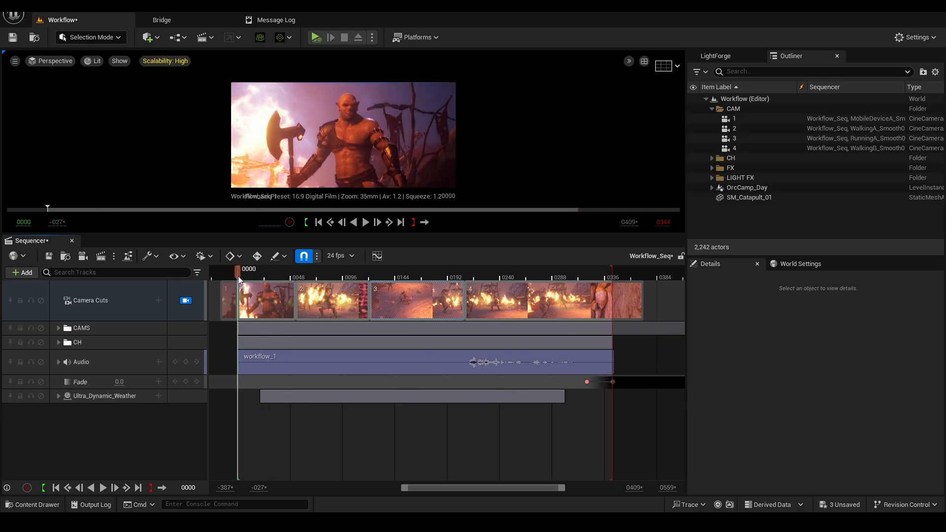
Set the viewport to Unlit and open the BARBARIAN_2024_12_02_00_28_02 animation sequence from RLContent's BARBARIAN Motion folder.
{"action": "left_click", "coordinate": [89, 65]}
{"action": "left_click", "coordinate": [114, 109]}
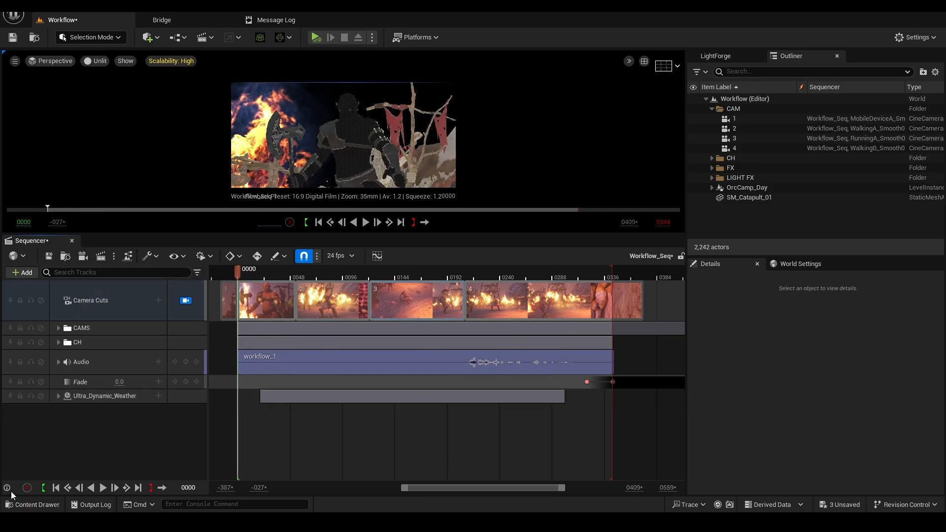
{"action": "left_click", "coordinate": [36, 505]}
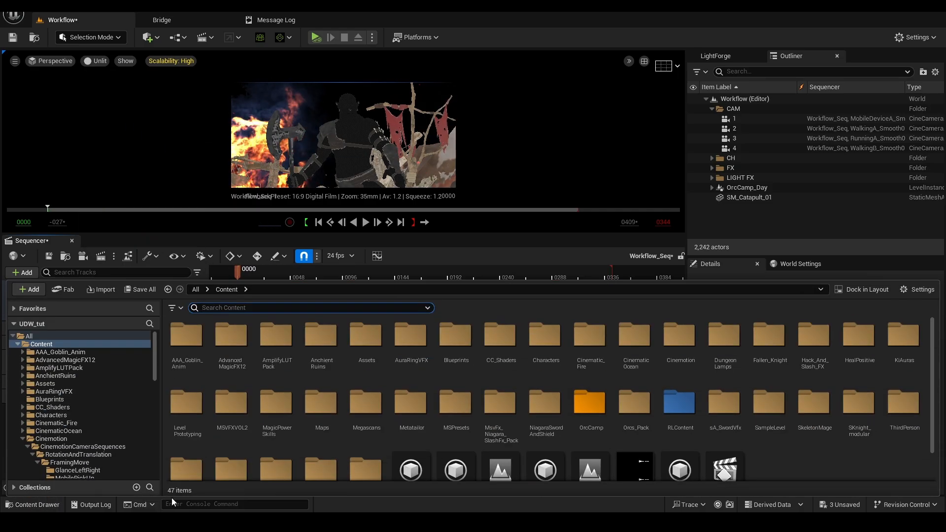
{"action": "double_click", "coordinate": [686, 407]}
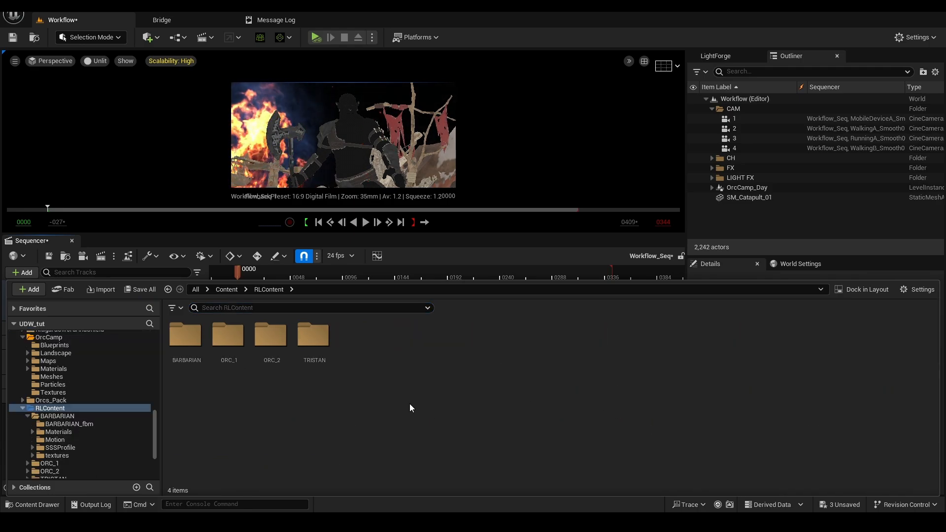
{"action": "double_click", "coordinate": [188, 347]}
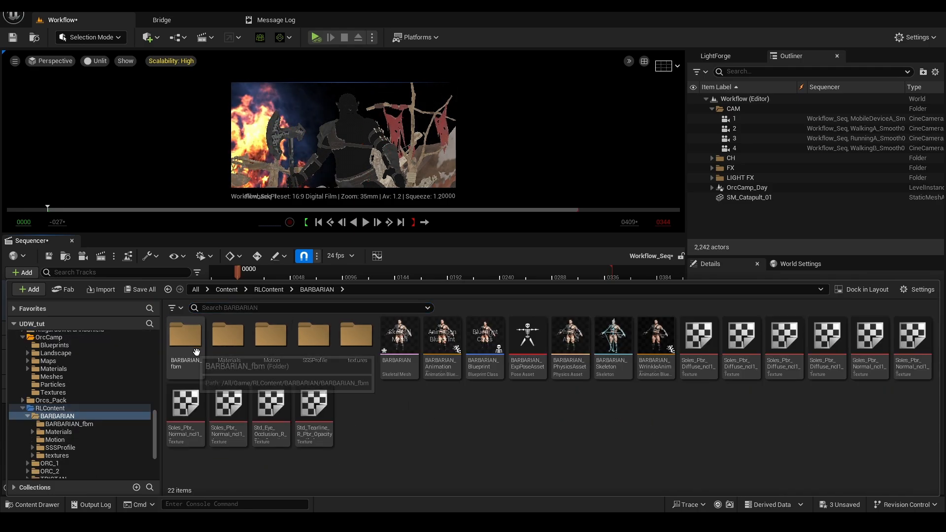
{"action": "double_click", "coordinate": [271, 340]}
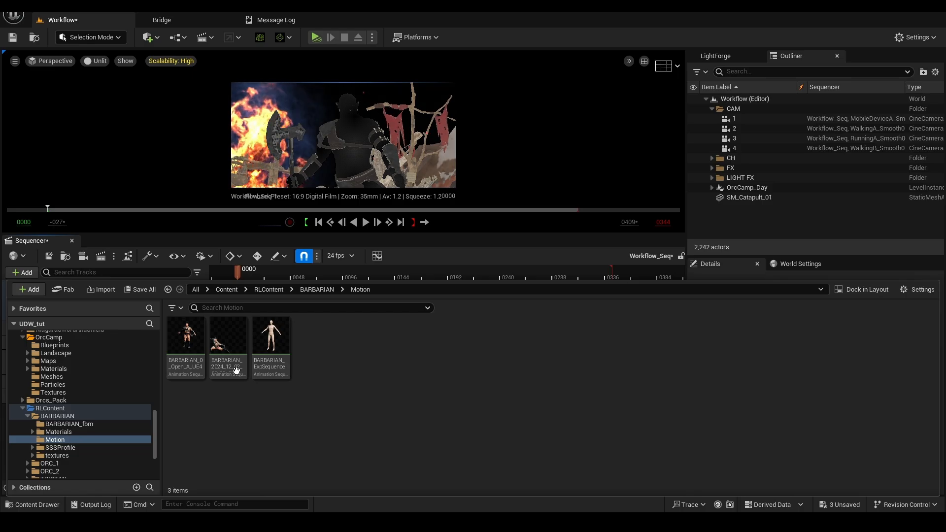
{"action": "double_click", "coordinate": [237, 371]}
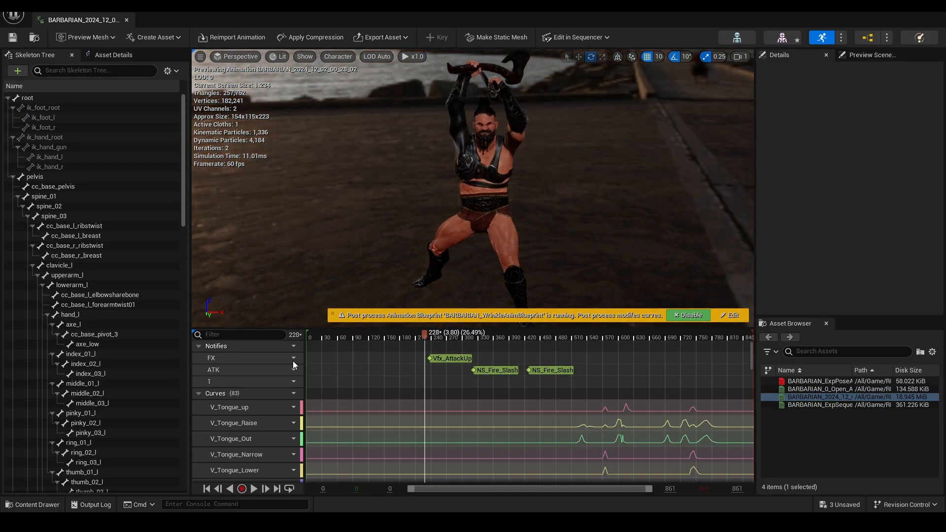
Review the notify track options, the Vfx_AttackUp notify's settings, and the available notify and sync marker types.
{"action": "left_click", "coordinate": [291, 381]}
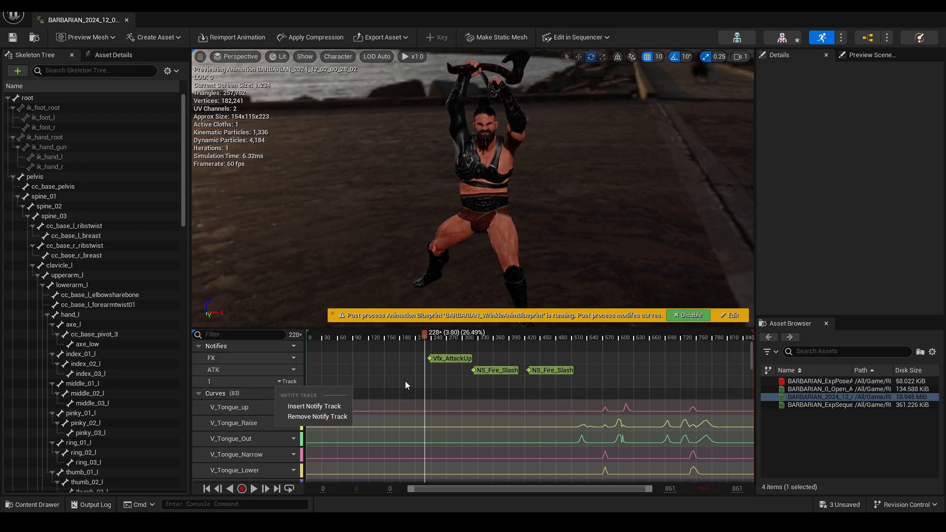
{"action": "left_click", "coordinate": [449, 358]}
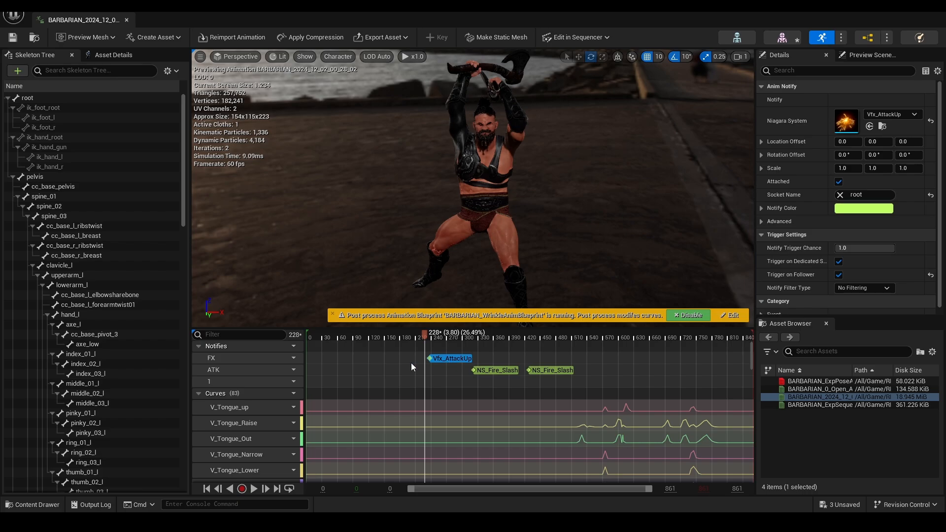
{"action": "right_click", "coordinate": [437, 375]}
{"action": "mouse_move", "coordinate": [473, 391]}
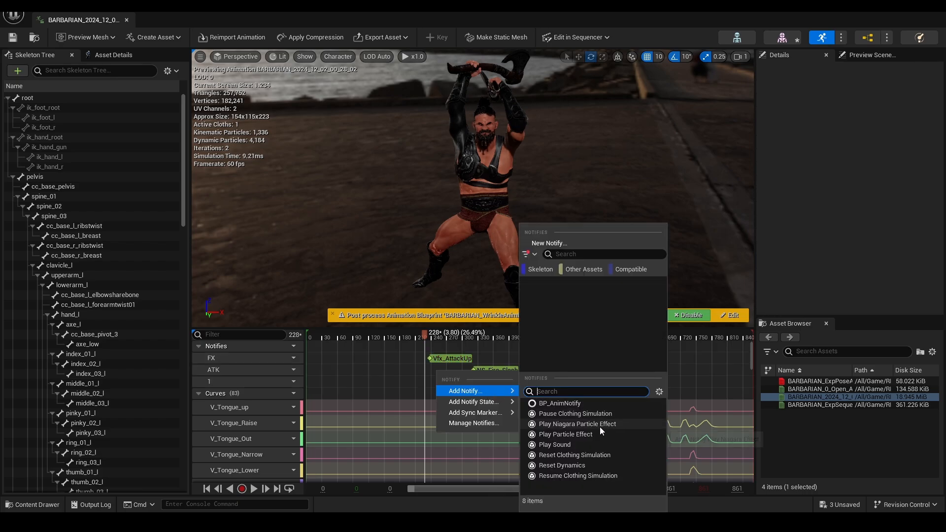
{"action": "mouse_move", "coordinate": [474, 413]}
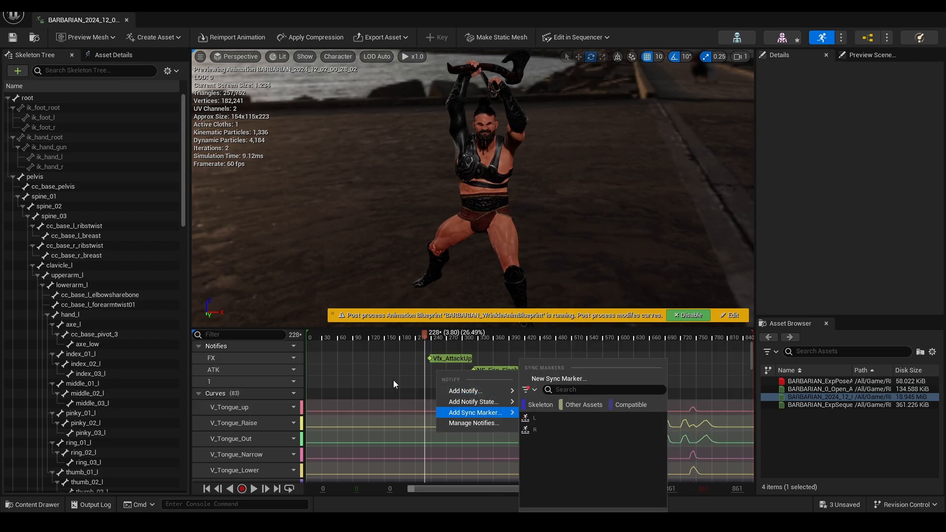
{"action": "left_click", "coordinate": [393, 380]}
Check the Niagara systems available for the Vfx_AttackUp notify and scrub the barbarian animation to frame 346.
{"action": "left_click", "coordinate": [441, 360]}
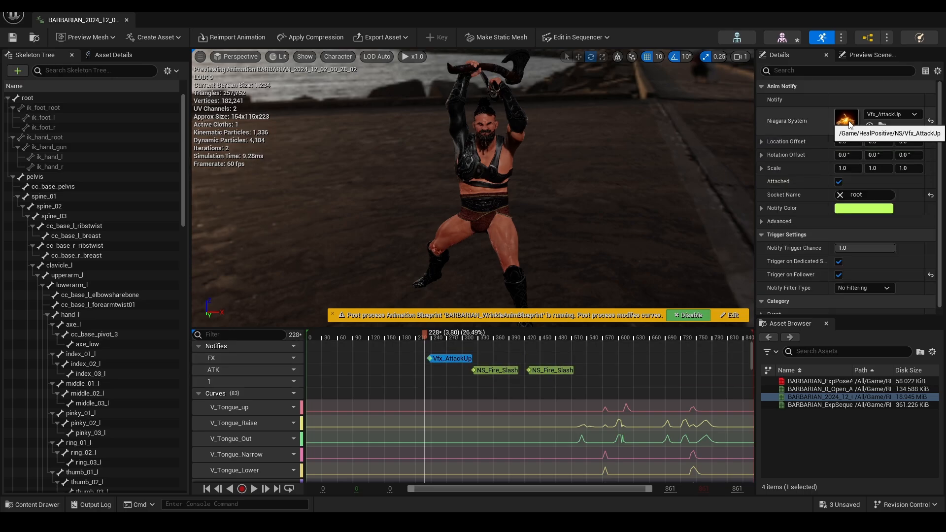
{"action": "left_click", "coordinate": [914, 116]}
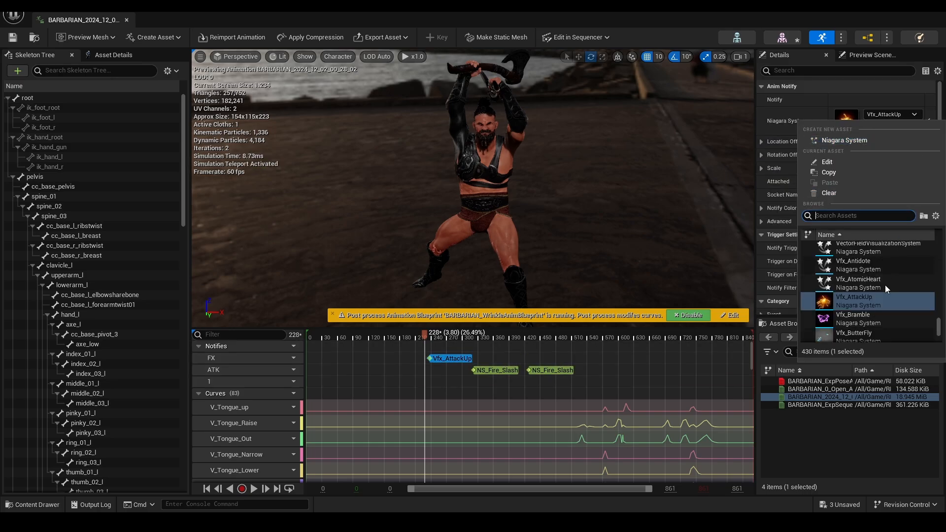
{"action": "left_click", "coordinate": [906, 116]}
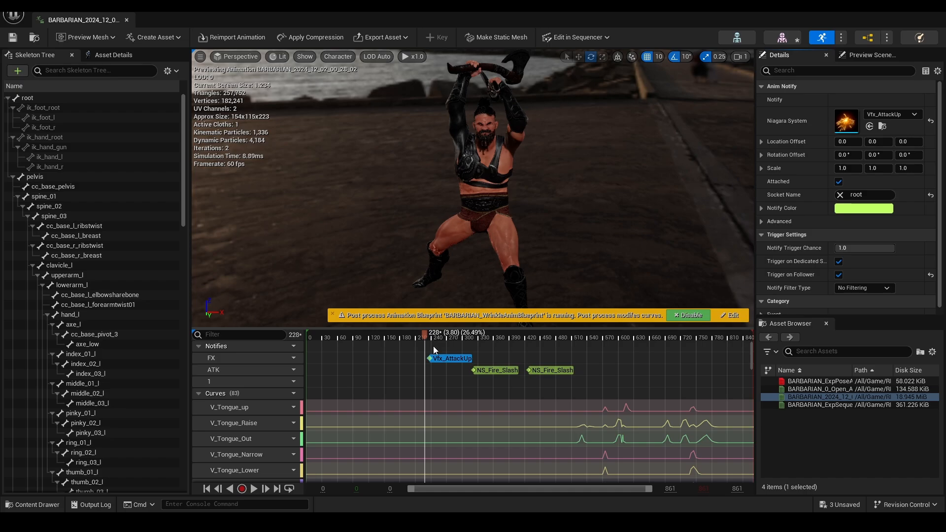
{"action": "left_click_drag", "start_coordinate": [423, 334], "coordinate": [431, 333]}
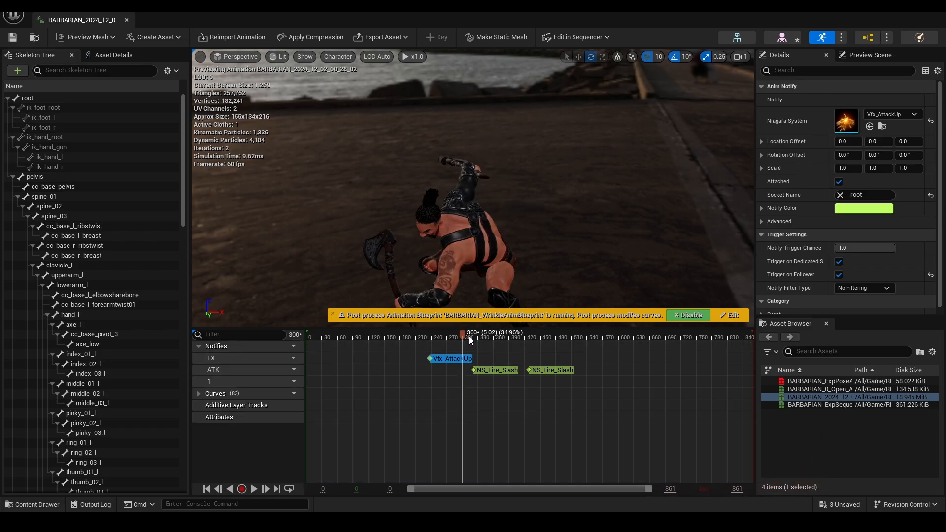
{"action": "left_click_drag", "start_coordinate": [468, 337], "coordinate": [486, 371]}
Inspect the first NS_Fire_Slash notify on the ATK track and search the skeleton tree for ATK sockets.
{"action": "left_click", "coordinate": [495, 371]}
{"action": "scroll", "coordinate": [503, 246], "scroll_direction": "down", "scroll_amount": 5}
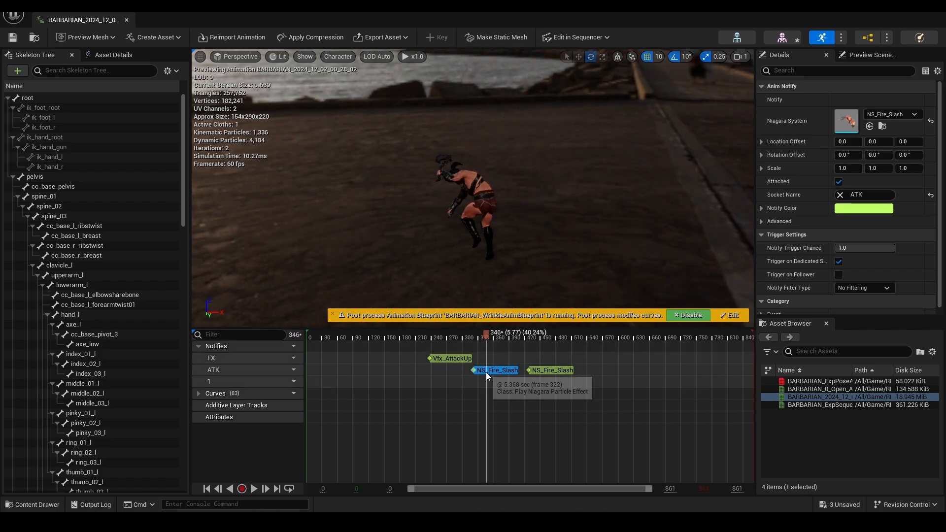
{"action": "left_click", "coordinate": [112, 57]}
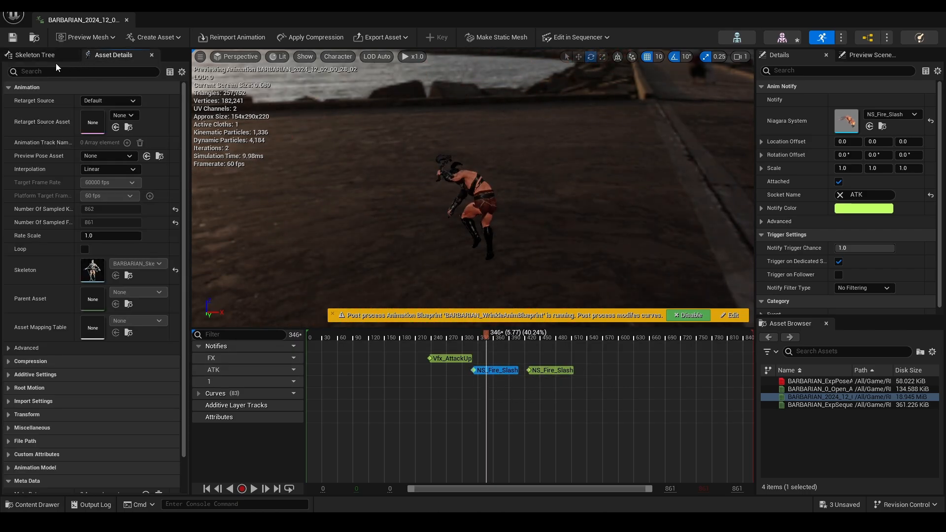
{"action": "left_click", "coordinate": [49, 56]}
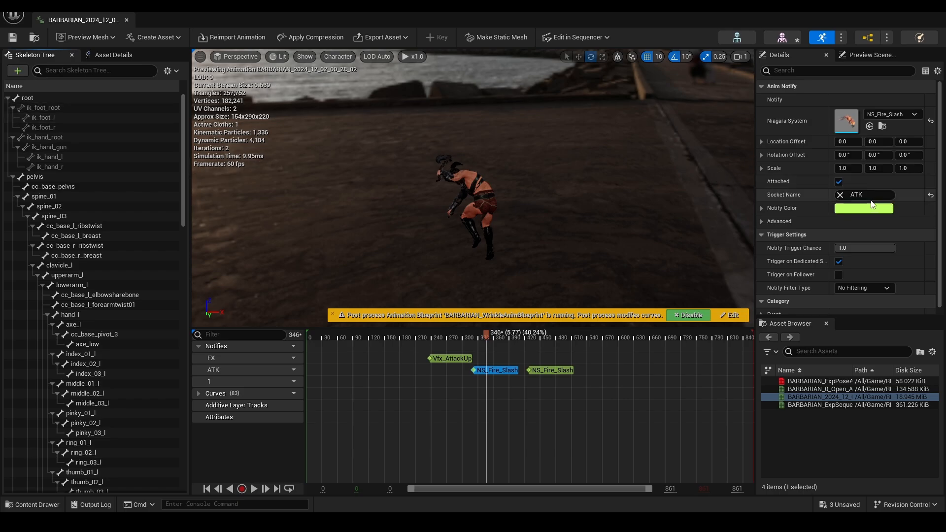
{"action": "left_click", "coordinate": [105, 71]}
{"action": "type", "text": "ATK"}
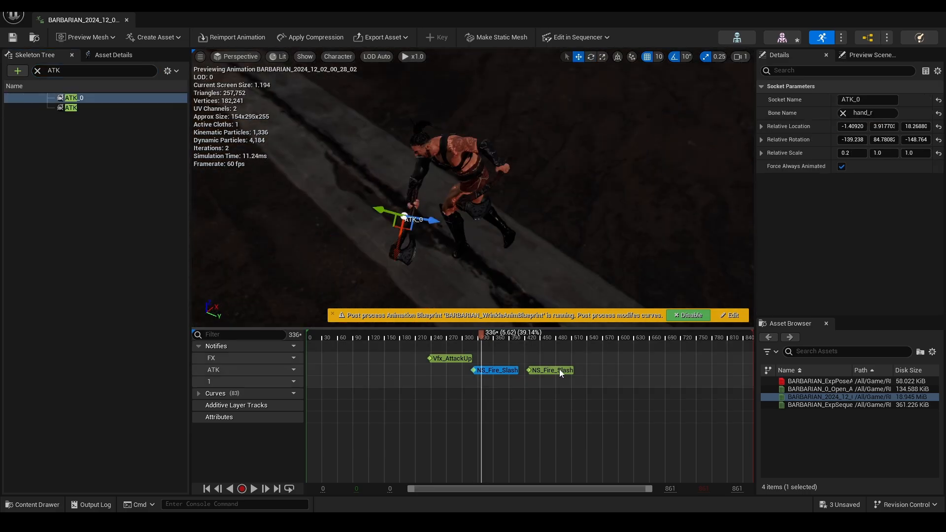
Inspect the second NS_Fire_Slash notify on the ATK track and move the animation to frame 453.
{"action": "left_click", "coordinate": [560, 370]}
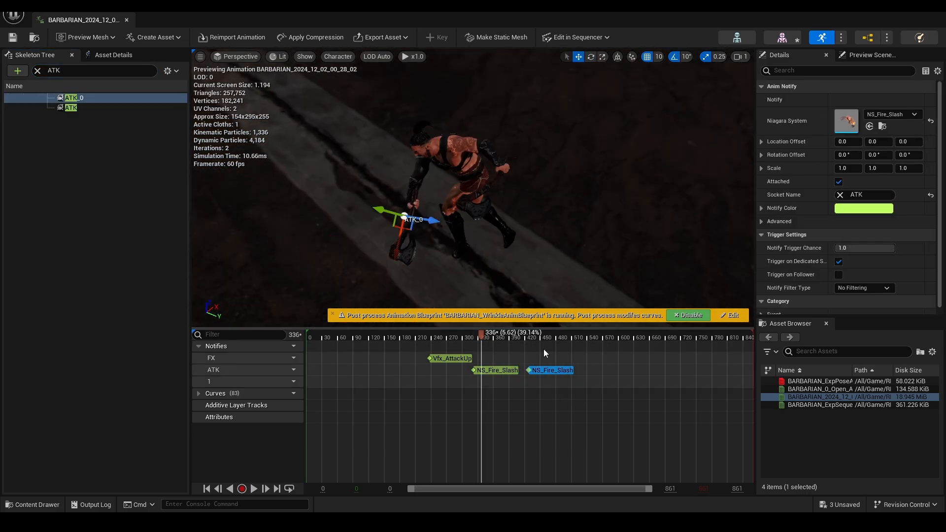
{"action": "left_click", "coordinate": [542, 335]}
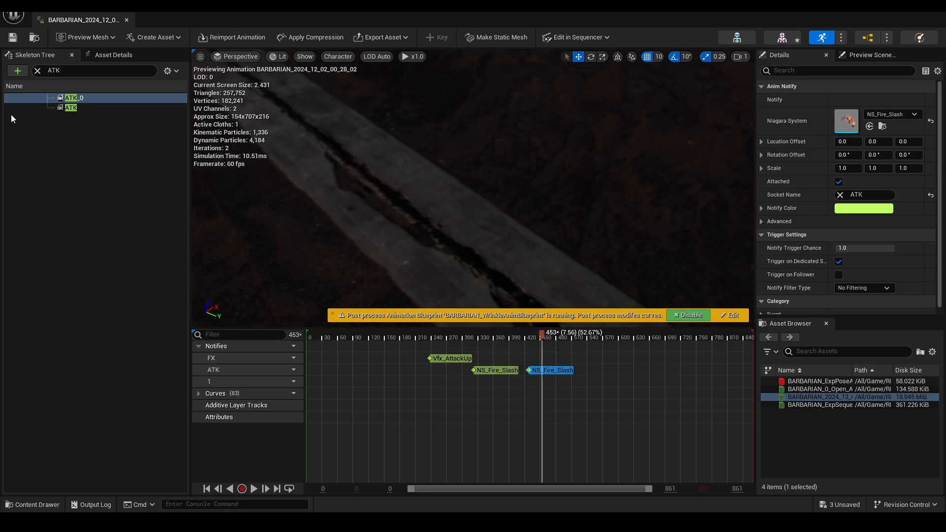
Inspect the ATK and ATK_0 socket parameters, scrub the barbarian animation to frames 345 and 429, and close the animation.
{"action": "left_click", "coordinate": [67, 108]}
{"action": "left_click", "coordinate": [74, 98]}
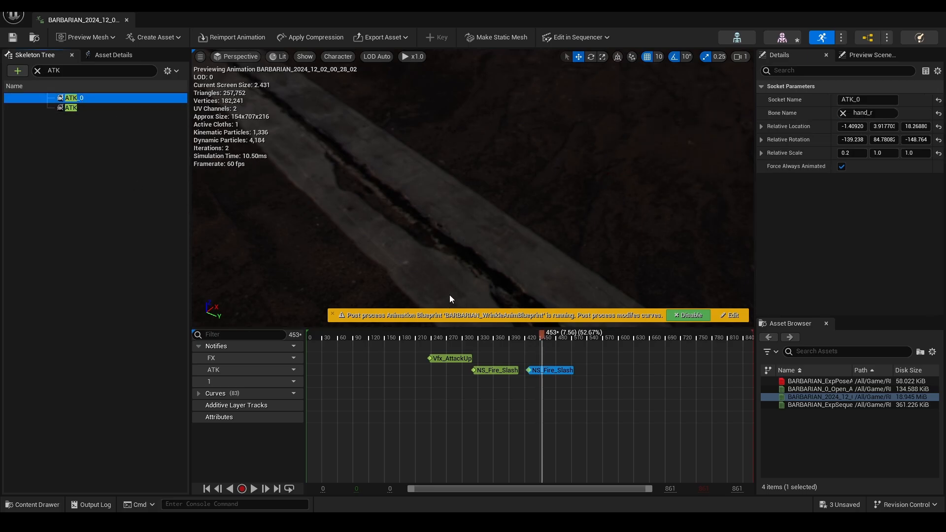
{"action": "left_click_drag", "start_coordinate": [474, 341], "coordinate": [486, 336]}
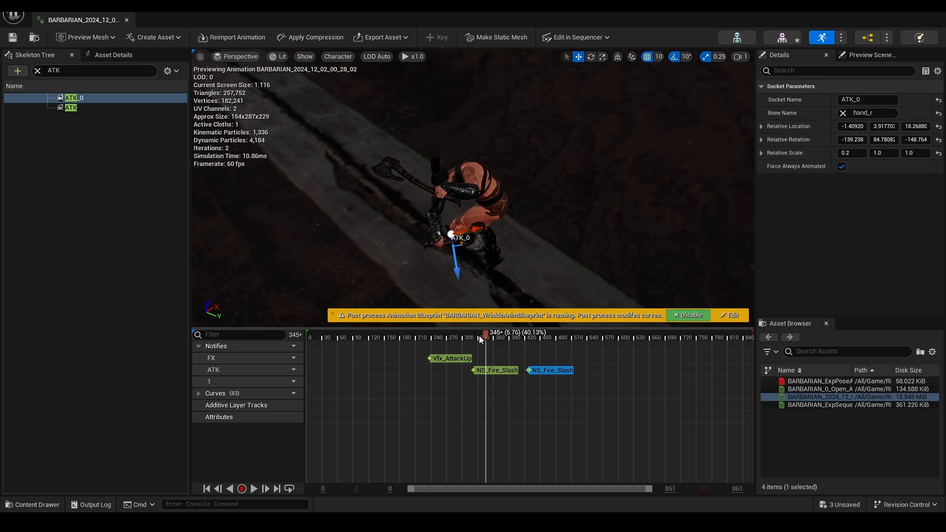
{"action": "left_click_drag", "start_coordinate": [479, 336], "coordinate": [530, 336]}
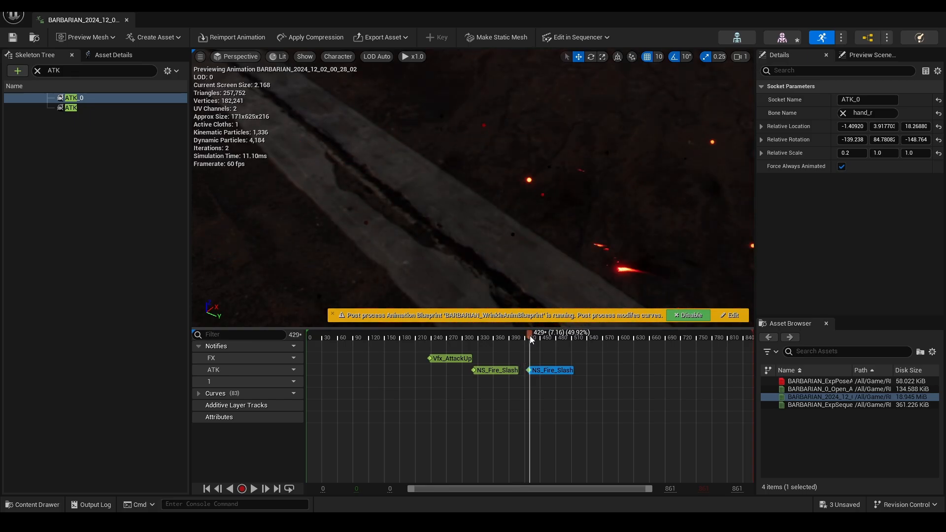
{"action": "left_click", "coordinate": [127, 20]}
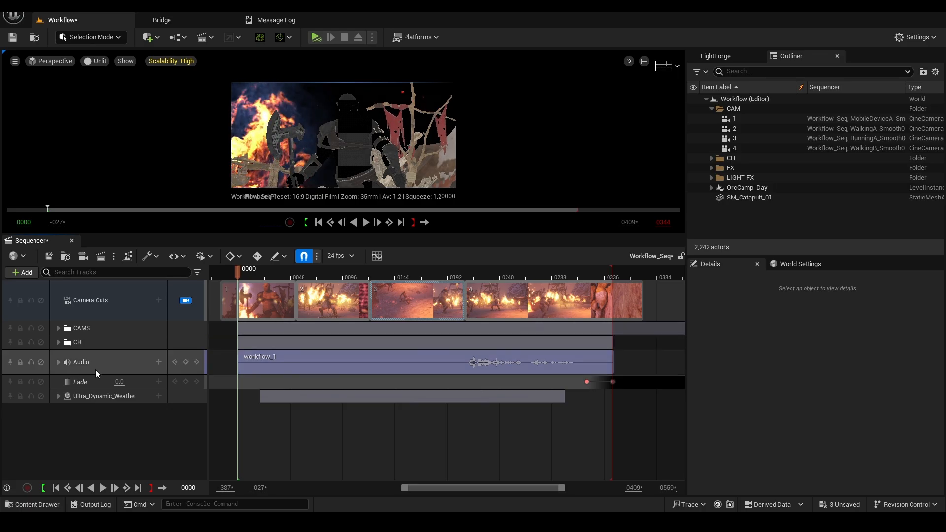
Open the ORC_1 animation sequence from the RLContent/ORC_1/Motion folder.
{"action": "left_click", "coordinate": [33, 502]}
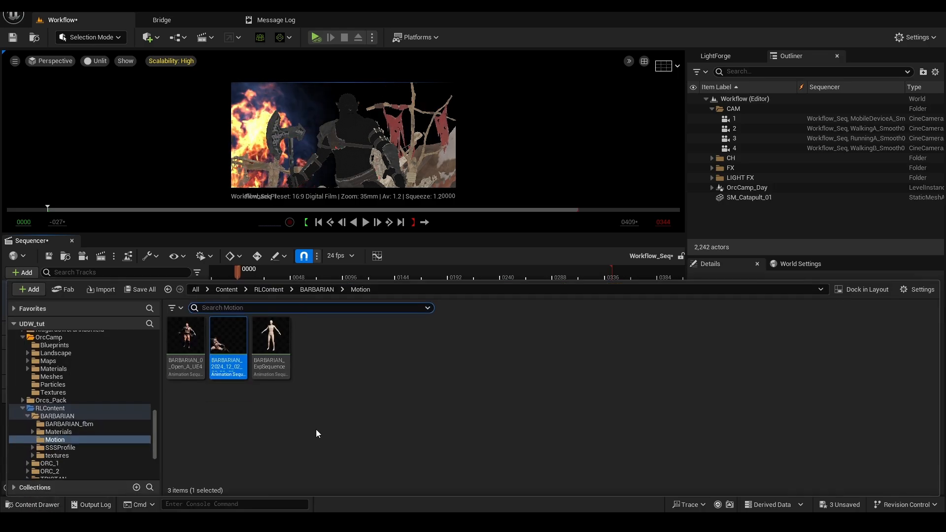
{"action": "key", "text": "alt+Left"}
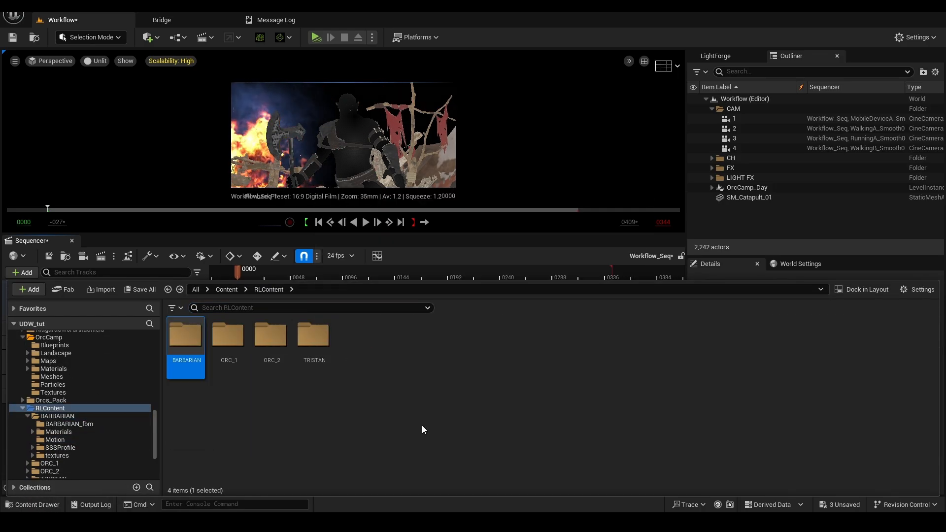
{"action": "left_click", "coordinate": [235, 342]}
{"action": "double_click", "coordinate": [235, 343]}
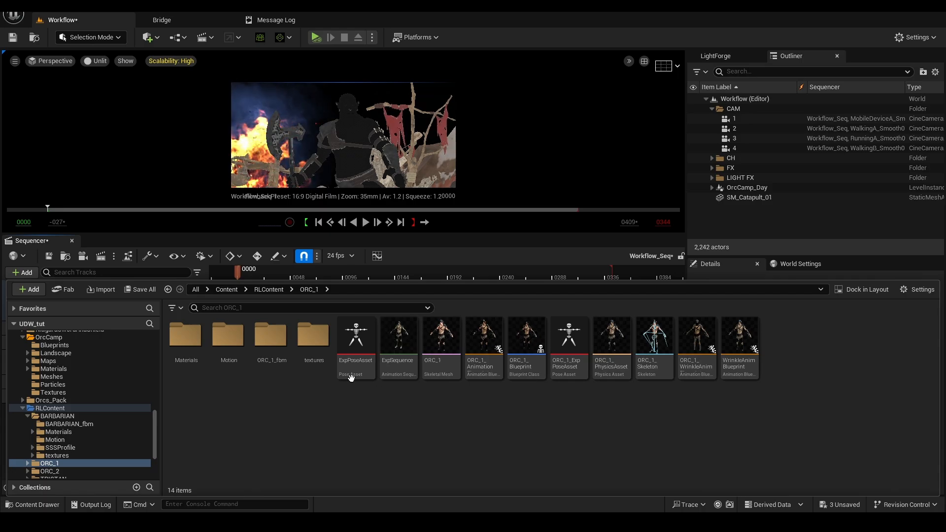
{"action": "double_click", "coordinate": [228, 340]}
{"action": "double_click", "coordinate": [182, 340]}
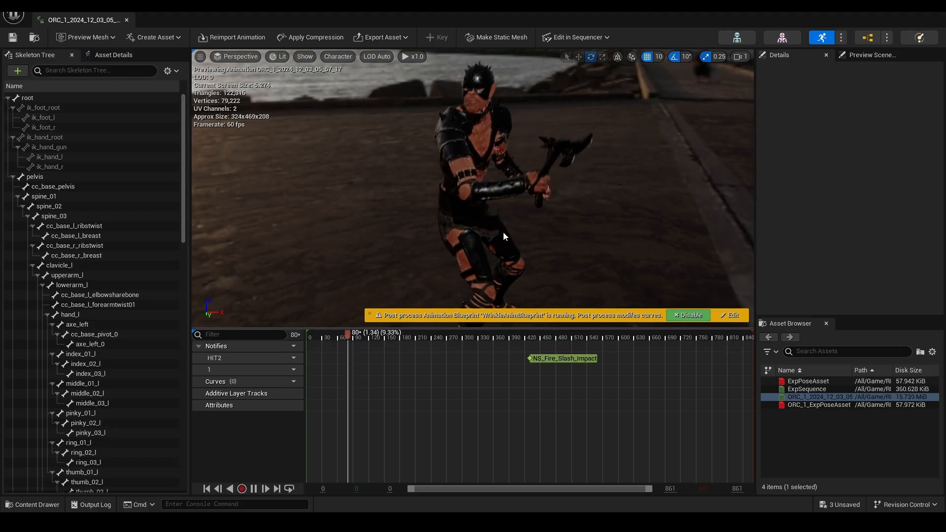
Play the orc animation from frame 409 through the NS_Fire_Slash_Impact notify on the HIT2 track and close the animation.
{"action": "left_click", "coordinate": [519, 340]}
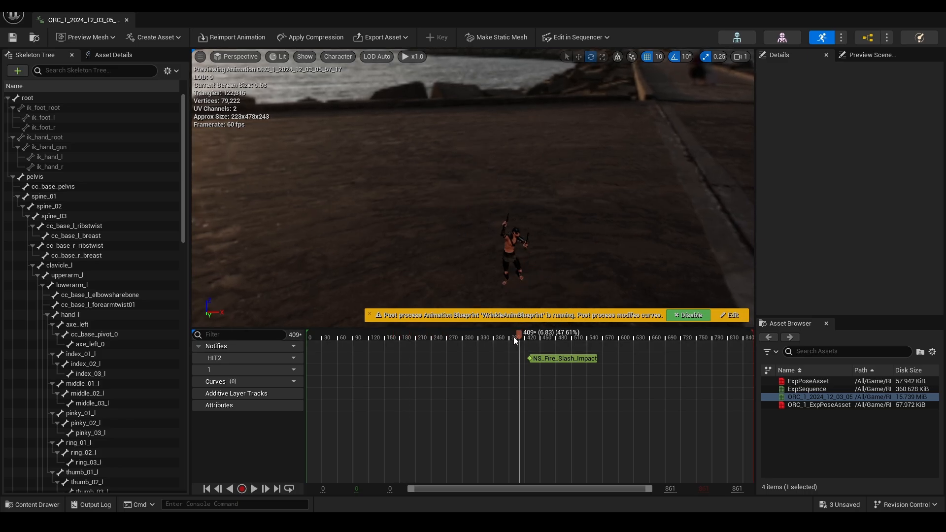
{"action": "key", "text": "space"}
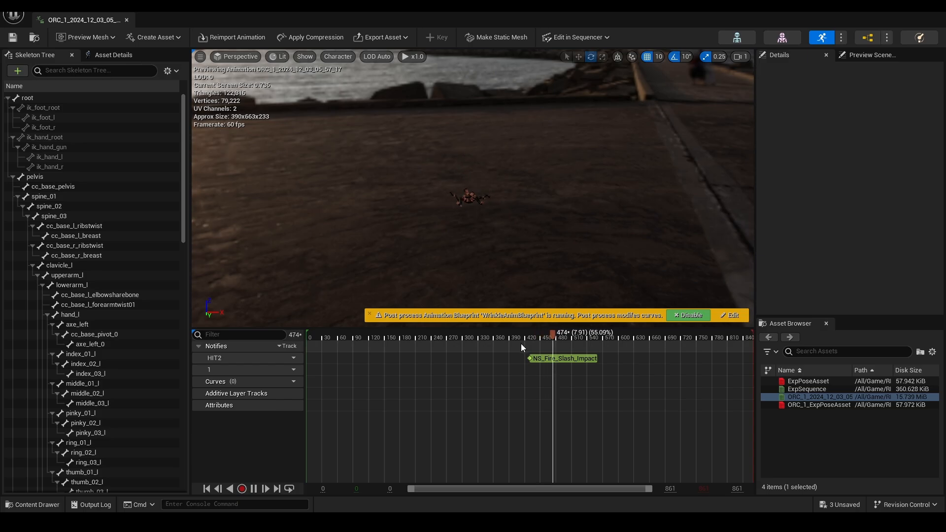
{"action": "key", "text": "space"}
{"action": "left_click", "coordinate": [127, 20]}
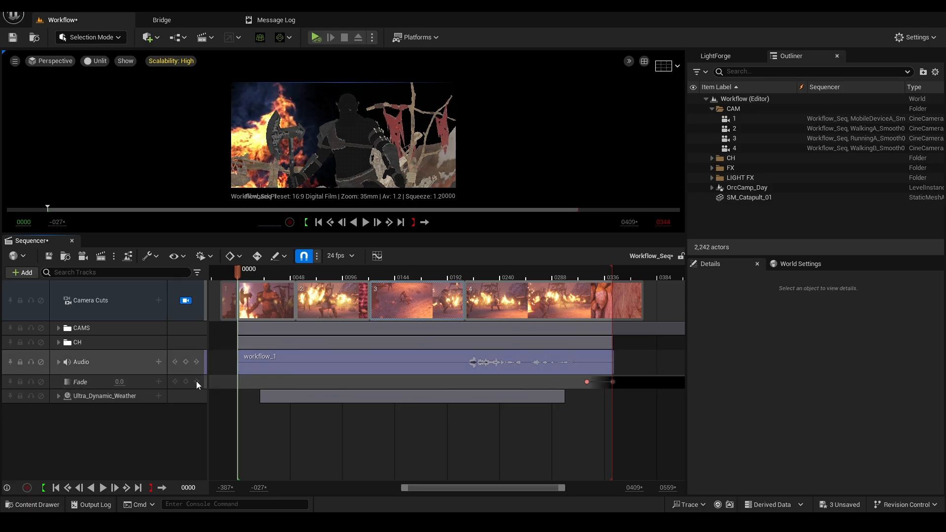
Move the Workflow_Seq playhead to frame 319 and switch the viewport's view mode to Lit.
{"action": "left_click_drag", "start_coordinate": [525, 277], "coordinate": [586, 270]}
{"action": "left_click", "coordinate": [100, 61]}
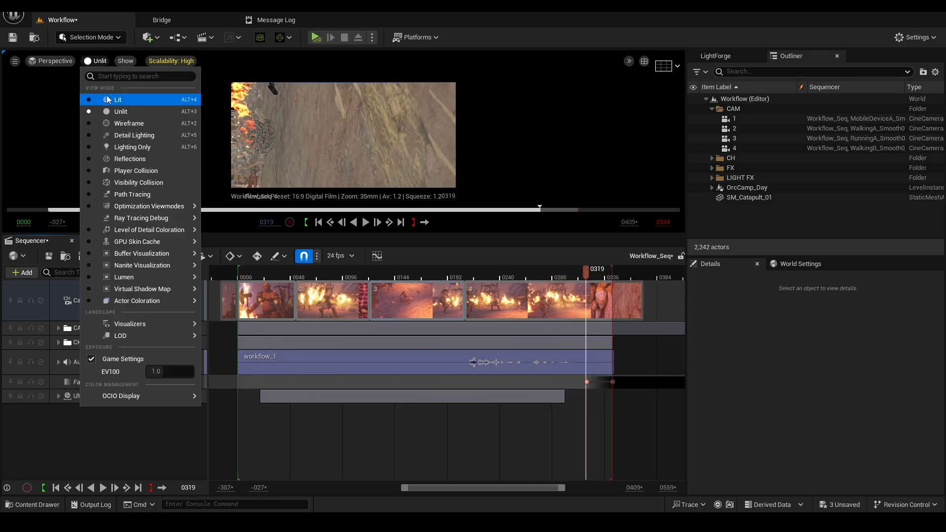
{"action": "left_click", "coordinate": [111, 94]}
Expand the Ultra_Dynamic_Weather track to examine its Events keys and move the playhead to the first one.
{"action": "left_click", "coordinate": [286, 272]}
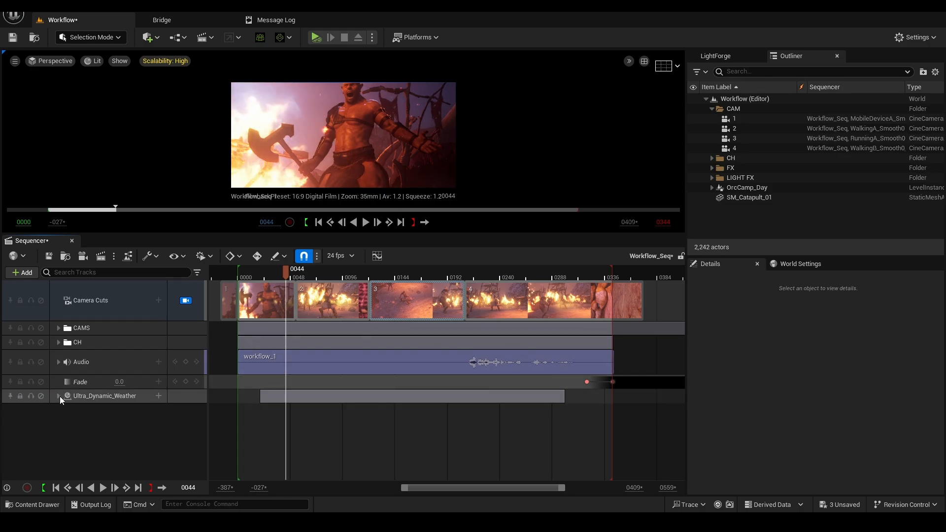
{"action": "left_click", "coordinate": [59, 396]}
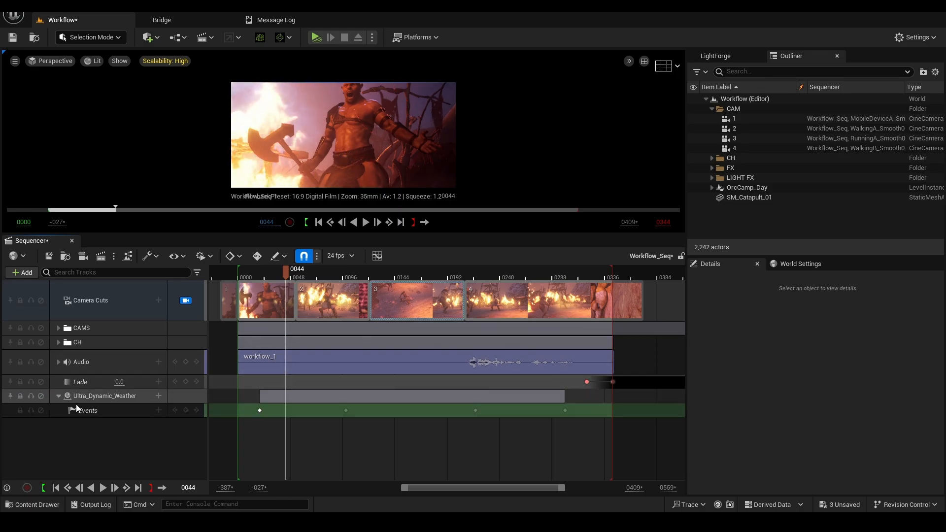
{"action": "left_click", "coordinate": [259, 272]}
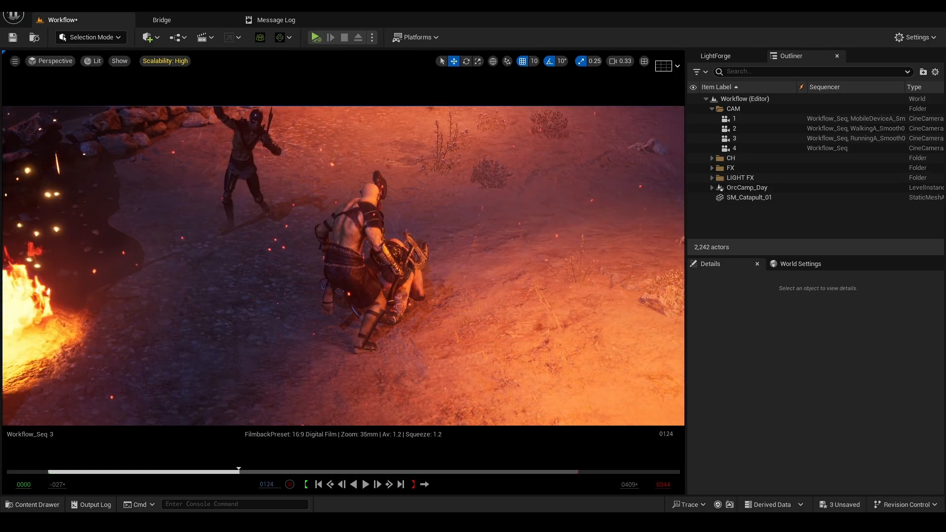
Play the lit sequence in the enlarged viewport, replay its opening from frame 0, and return the playhead to frame 0.
{"action": "key", "text": "space"}
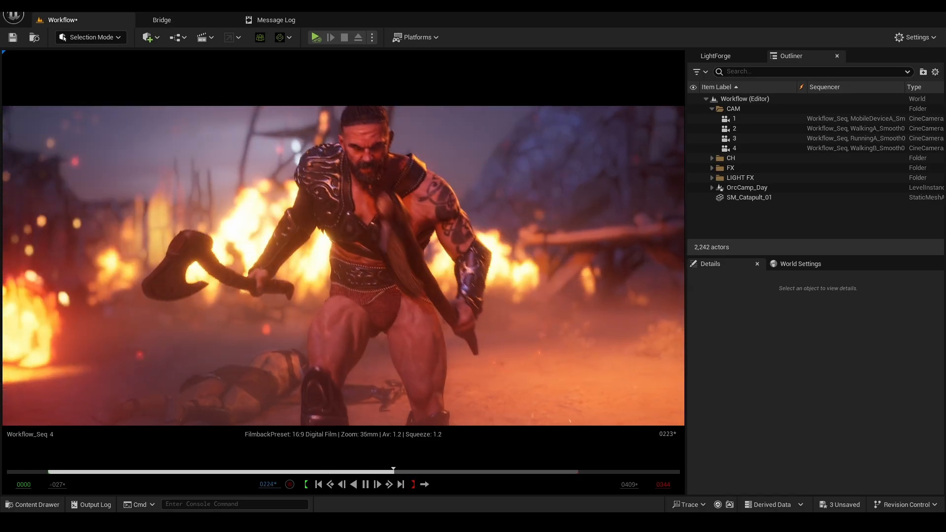
{"action": "key", "text": "space"}
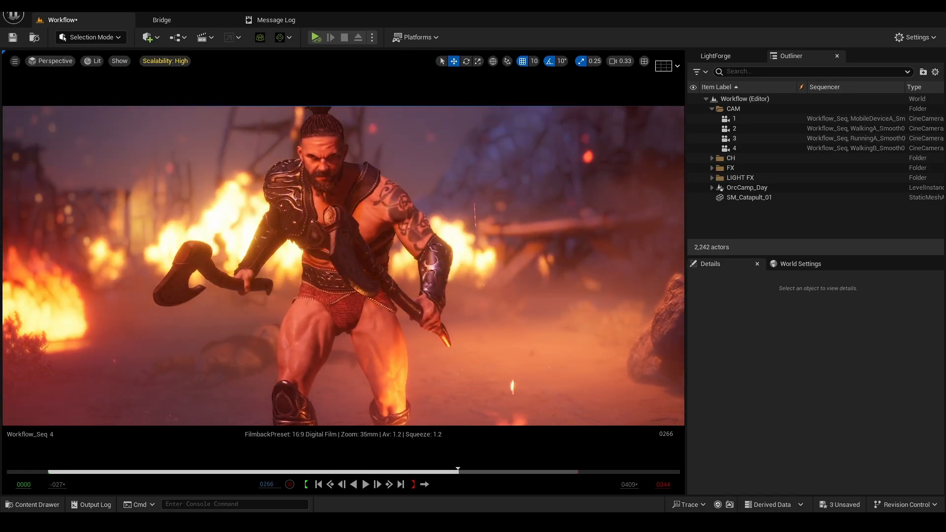
{"action": "key", "text": "Up"}
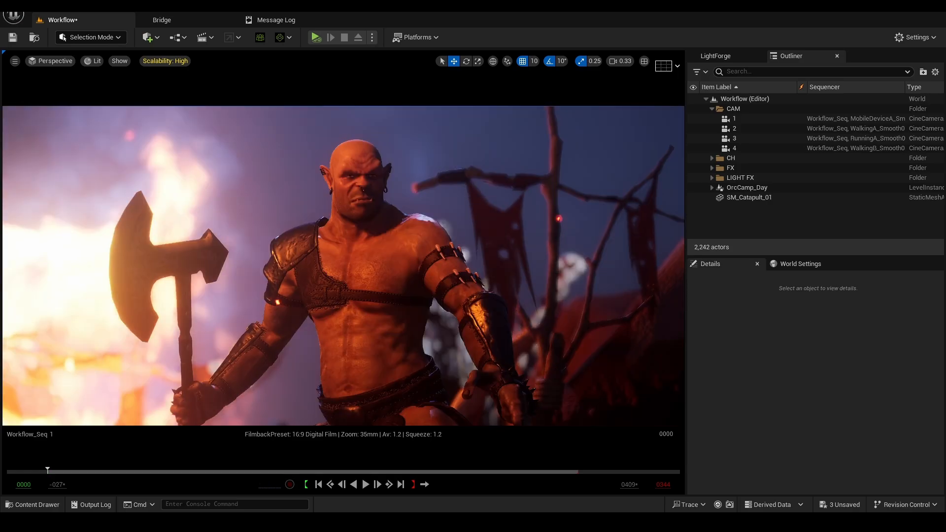
{"action": "key", "text": "space"}
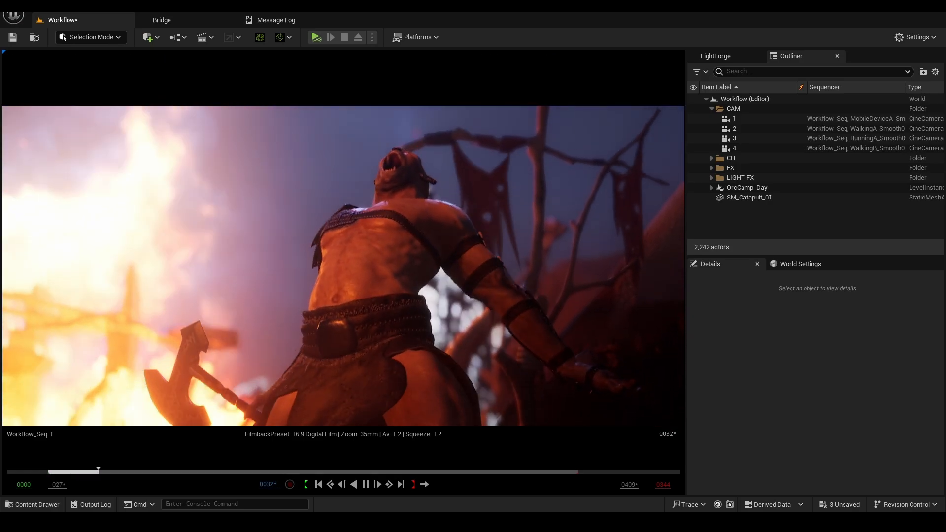
{"action": "key", "text": "space"}
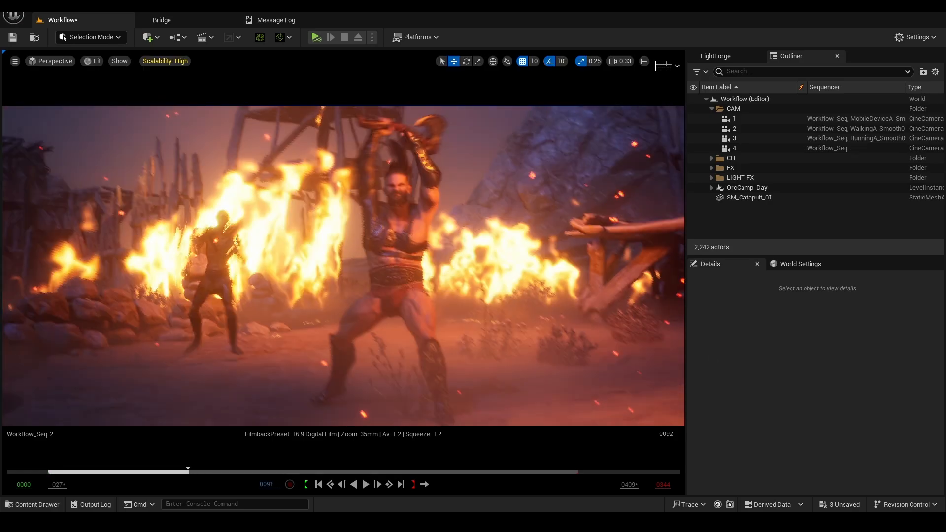
{"action": "left_click_drag", "start_coordinate": [188, 471], "coordinate": [48, 471]}
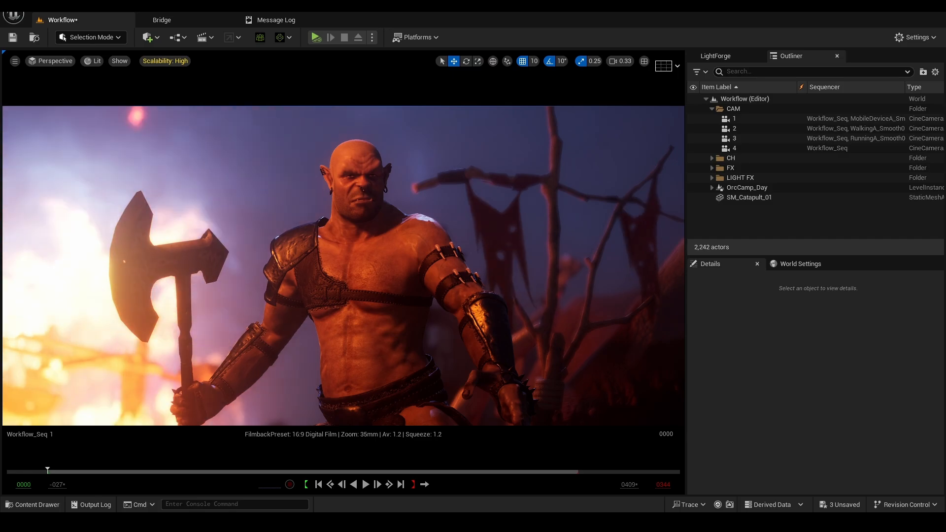
Bring the floating Sequencer over the viewport and enlarge it, review its tracks, collapse Ultra_Dynamic_Weather, and move the window away.
{"action": "left_click_drag", "start_coordinate": [945, 38], "coordinate": [353, 79]}
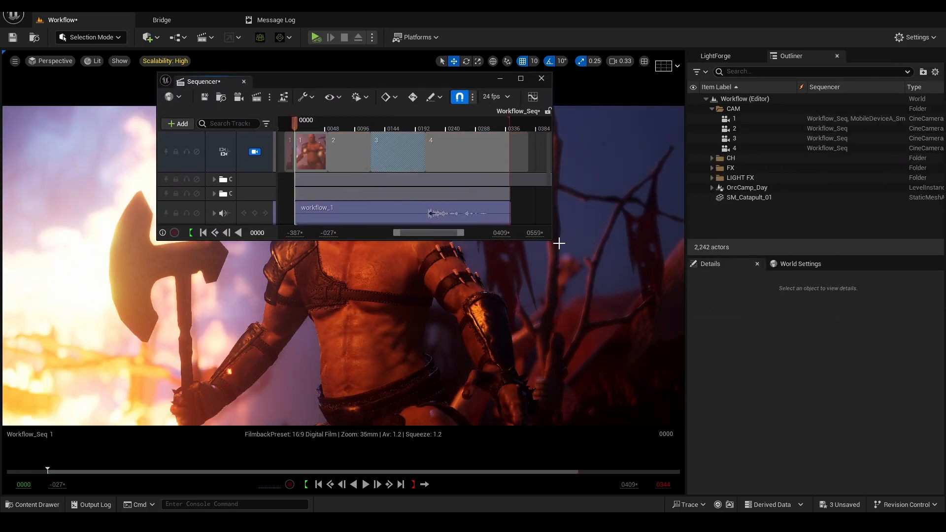
{"action": "left_click_drag", "start_coordinate": [554, 240], "coordinate": [812, 431]}
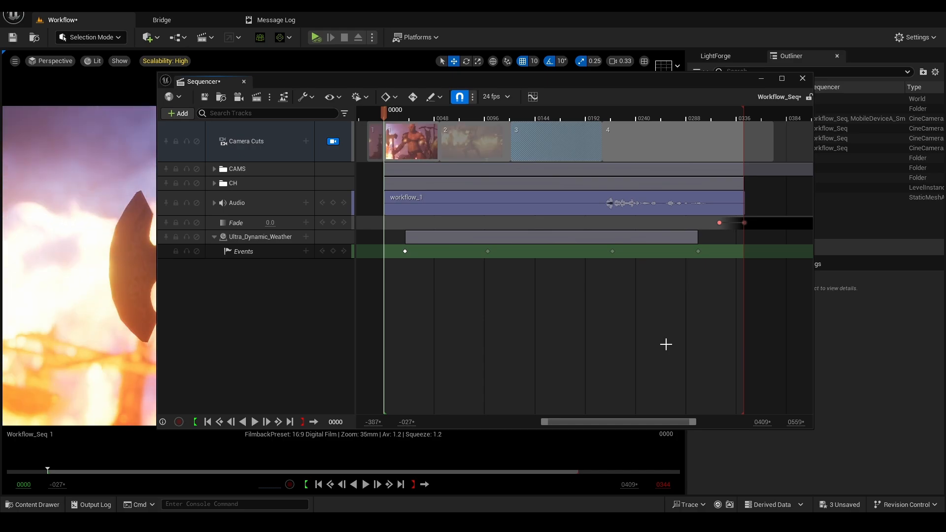
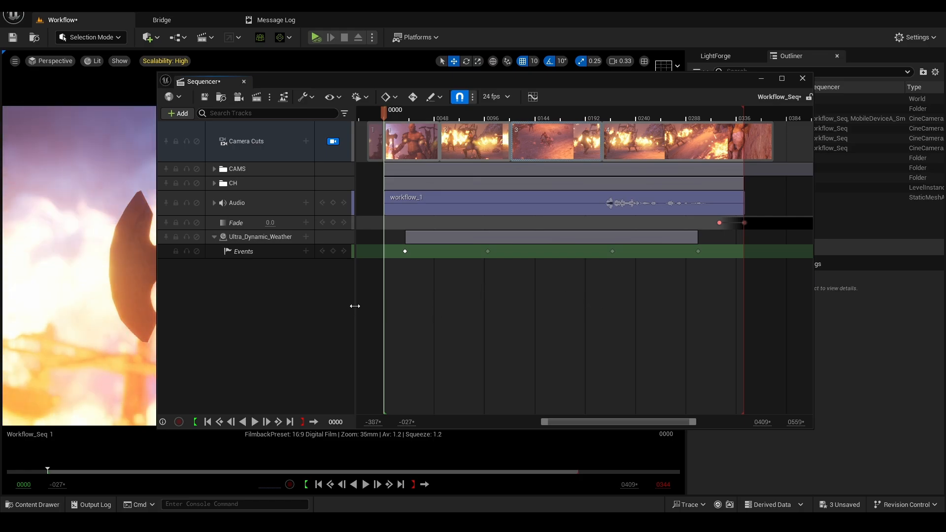
{"action": "left_click", "coordinate": [214, 237]}
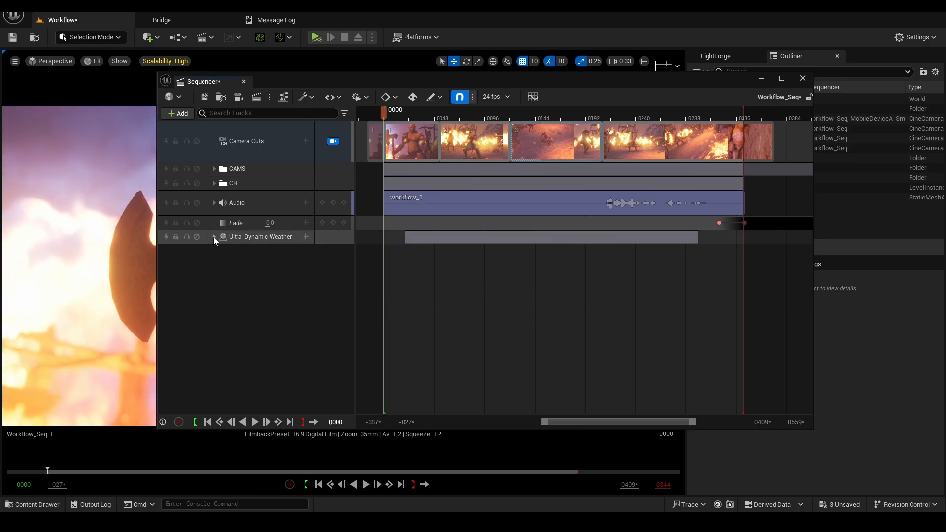
{"action": "left_click_drag", "start_coordinate": [341, 80], "coordinate": [945, 79]}
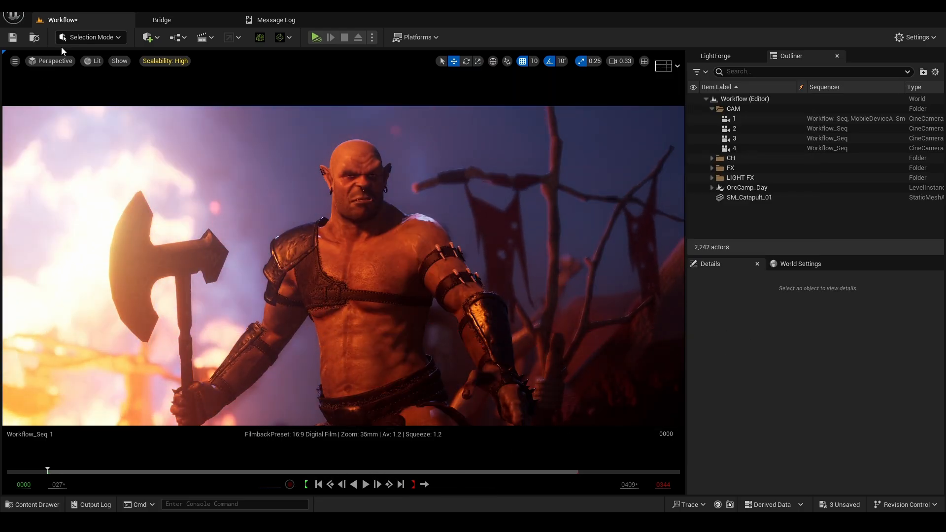
Open the Movie Render Queue and add Workflow_Seq as a render job.
{"action": "left_click", "coordinate": [89, 10]}
{"action": "mouse_move", "coordinate": [108, 45]}
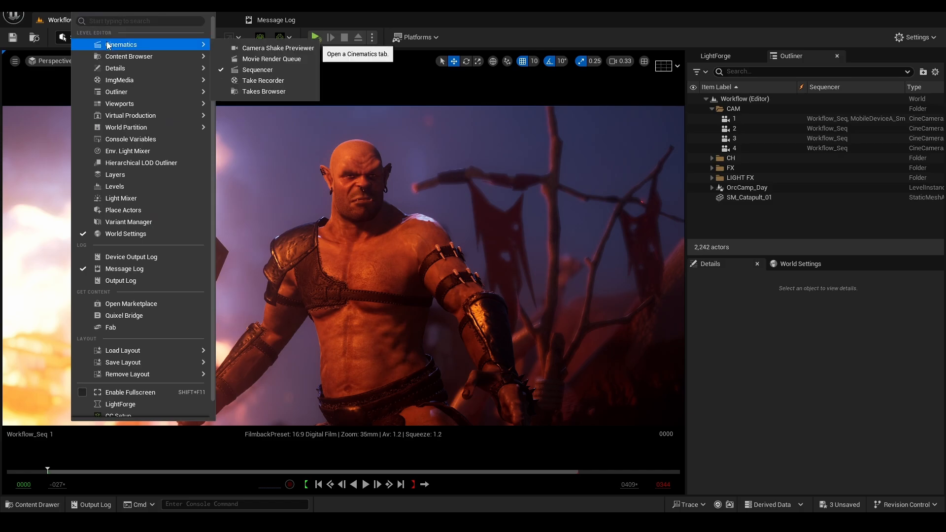
{"action": "left_click", "coordinate": [274, 59]}
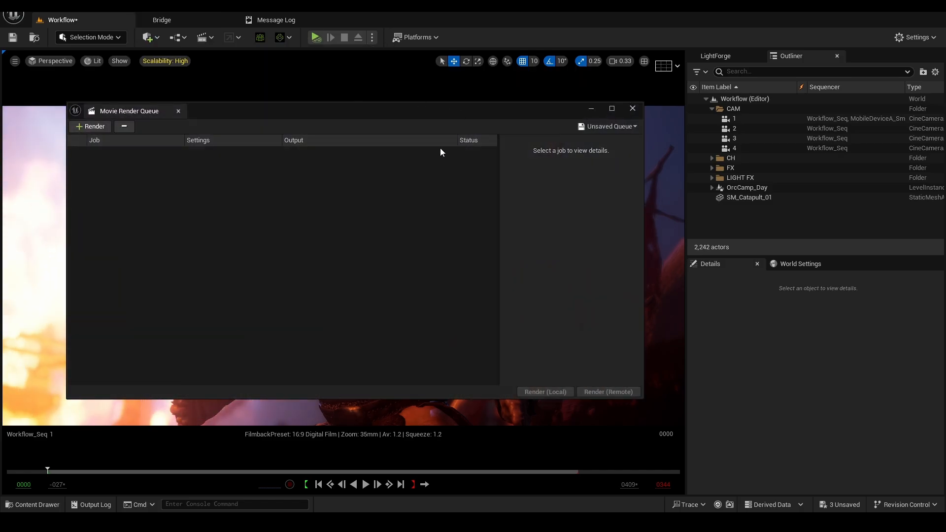
{"action": "left_click", "coordinate": [94, 127]}
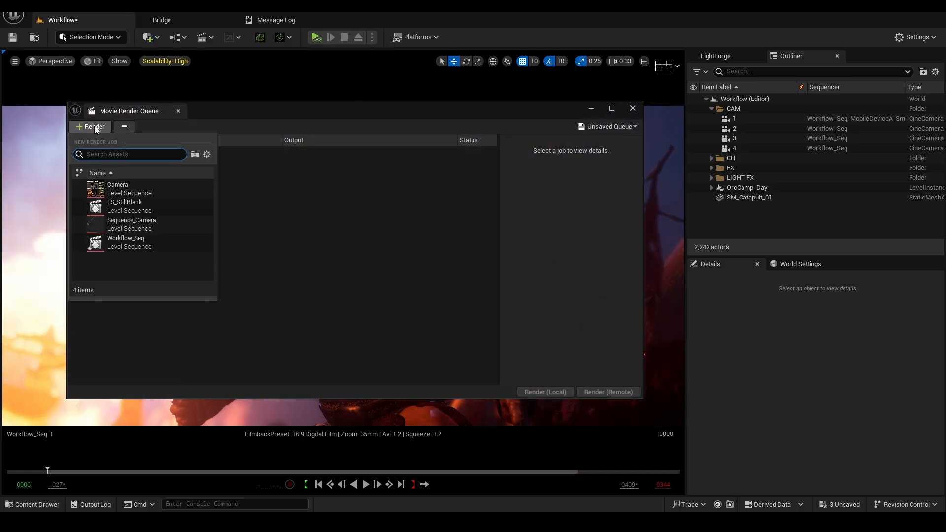
{"action": "left_click", "coordinate": [136, 247]}
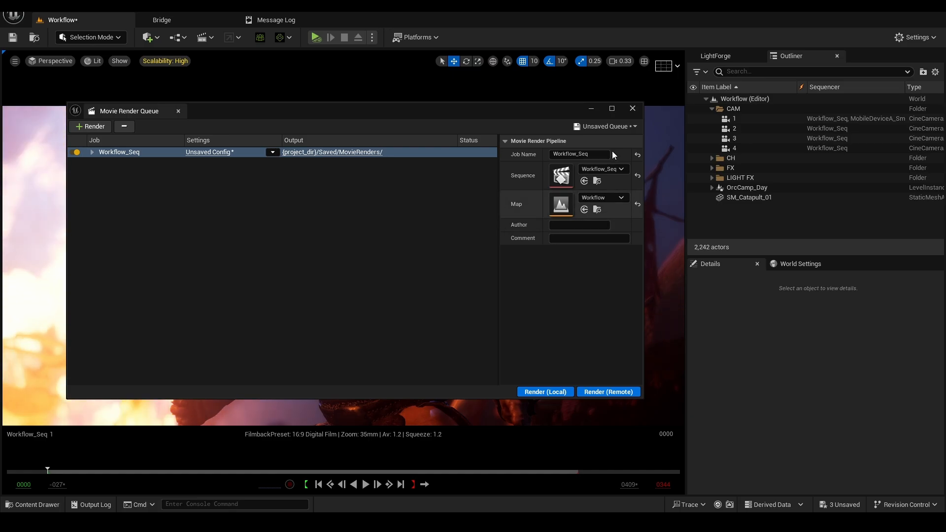
Load the 2K preset into the Workflow_Seq job's configuration, accepting loss of unsaved changes, and show its Apple ProRes export settings.
{"action": "left_click", "coordinate": [209, 152]}
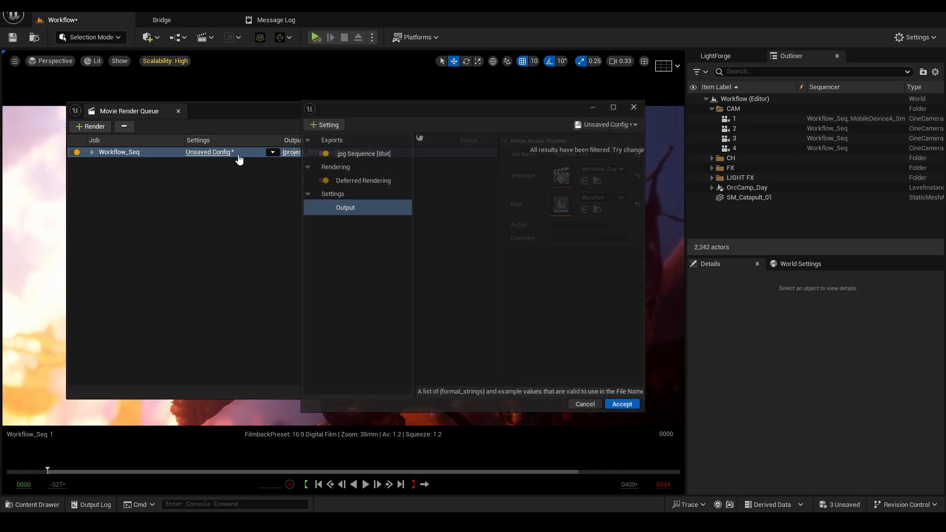
{"action": "left_click", "coordinate": [620, 123]}
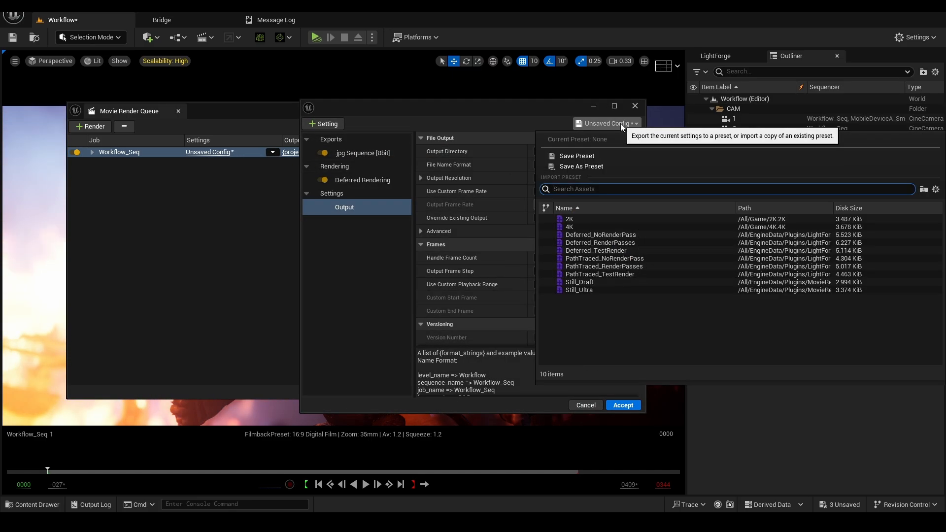
{"action": "left_click", "coordinate": [581, 217]}
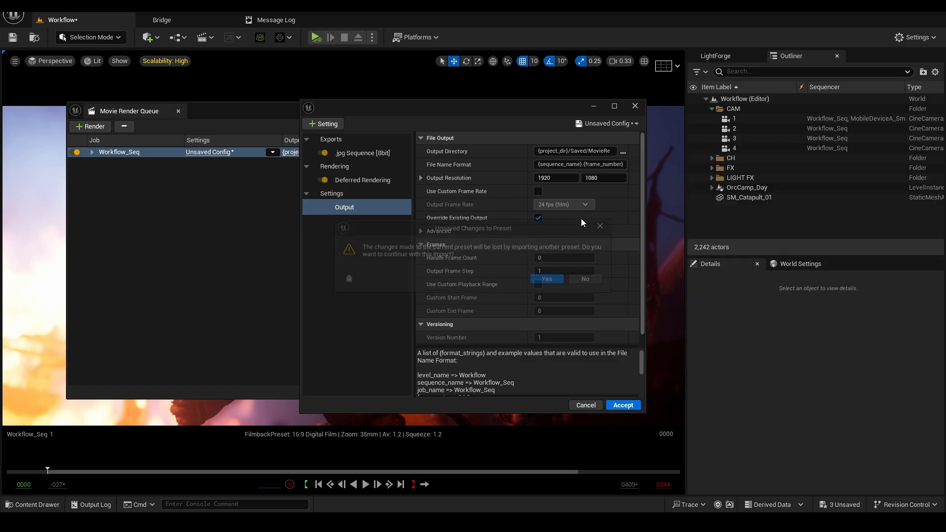
{"action": "left_click", "coordinate": [550, 284]}
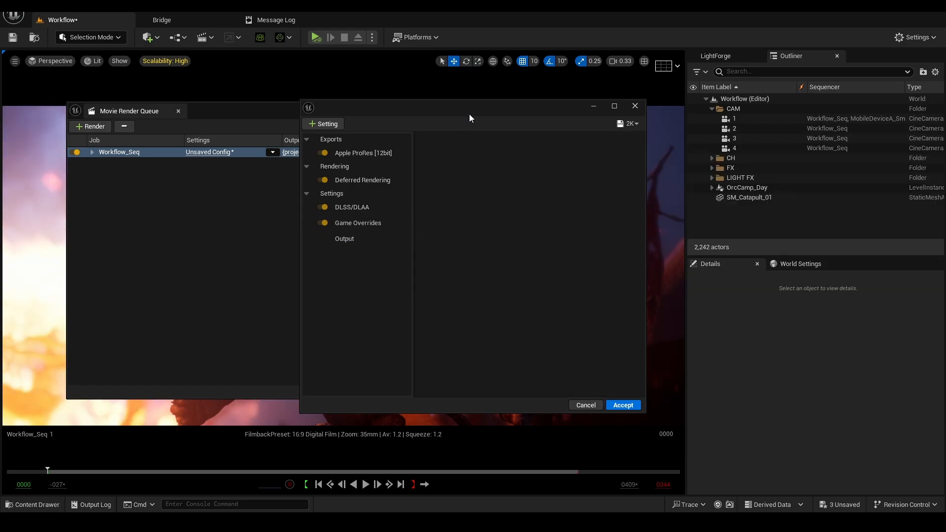
{"action": "left_click_drag", "start_coordinate": [469, 114], "coordinate": [321, 86]}
{"action": "left_click", "coordinate": [231, 123]}
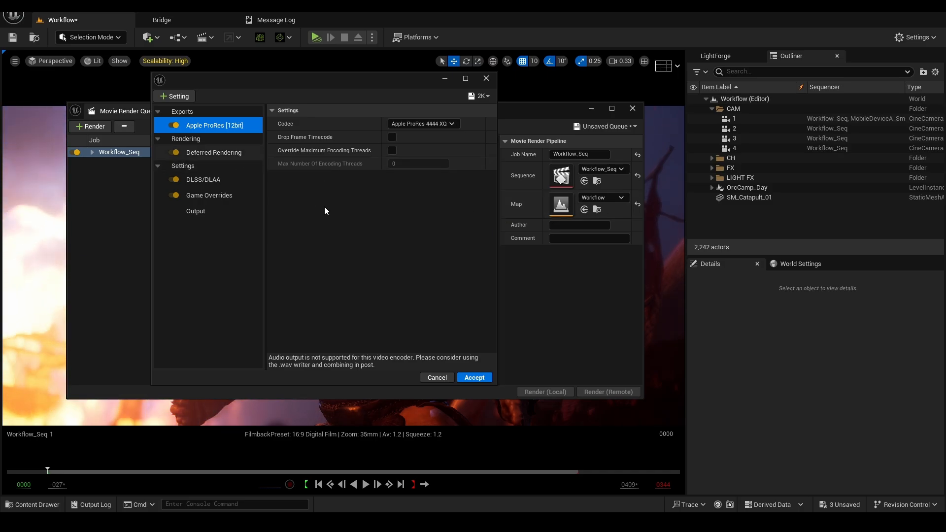
Review the Deferred Rendering and Apple ProRes settings, and look up the Apple ProRes plugins by searching for "apple pr".
{"action": "left_click", "coordinate": [219, 153]}
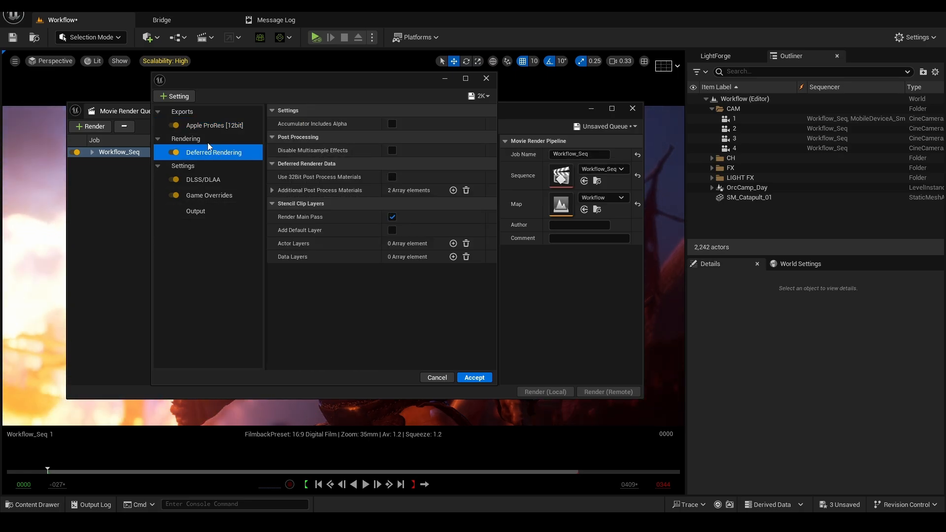
{"action": "left_click", "coordinate": [216, 129]}
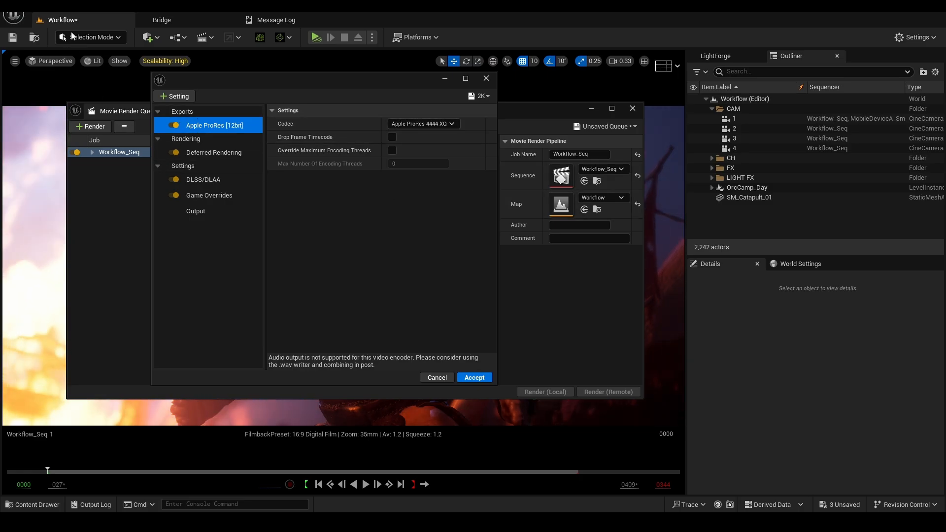
{"action": "left_click", "coordinate": [58, 8]}
{"action": "left_click", "coordinate": [97, 174]}
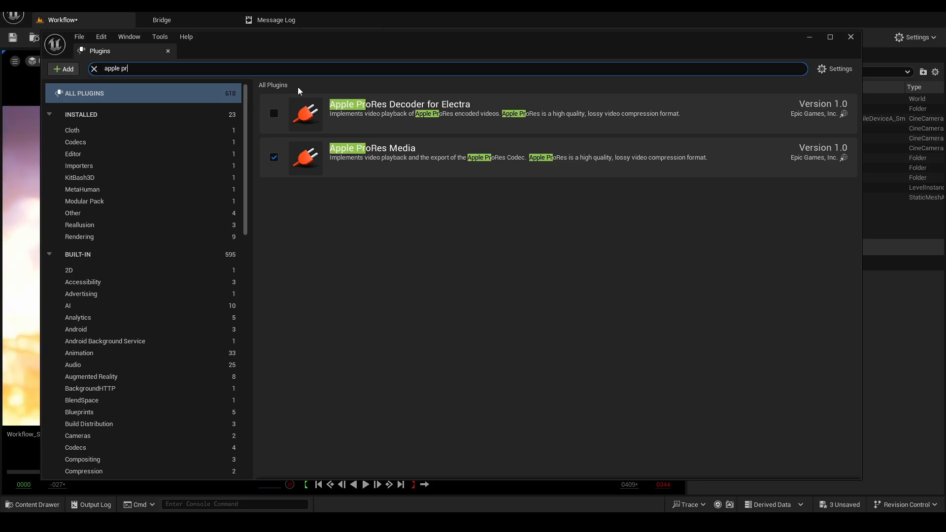
{"action": "left_click", "coordinate": [851, 37]}
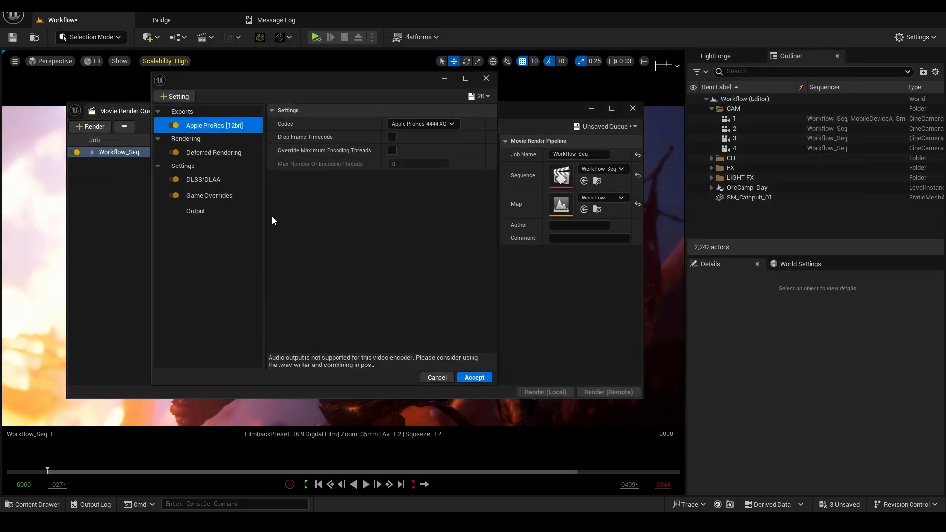
Review the Deferred Rendering and DLSS/DLAA settings, and look up the required NVIDIA plugins by searching for "dlss".
{"action": "left_click", "coordinate": [219, 154]}
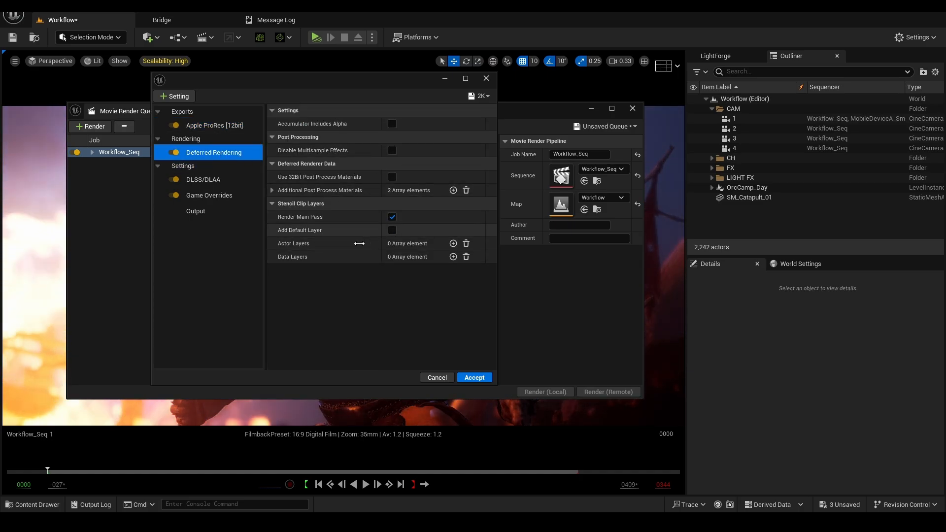
{"action": "left_click", "coordinate": [219, 181]}
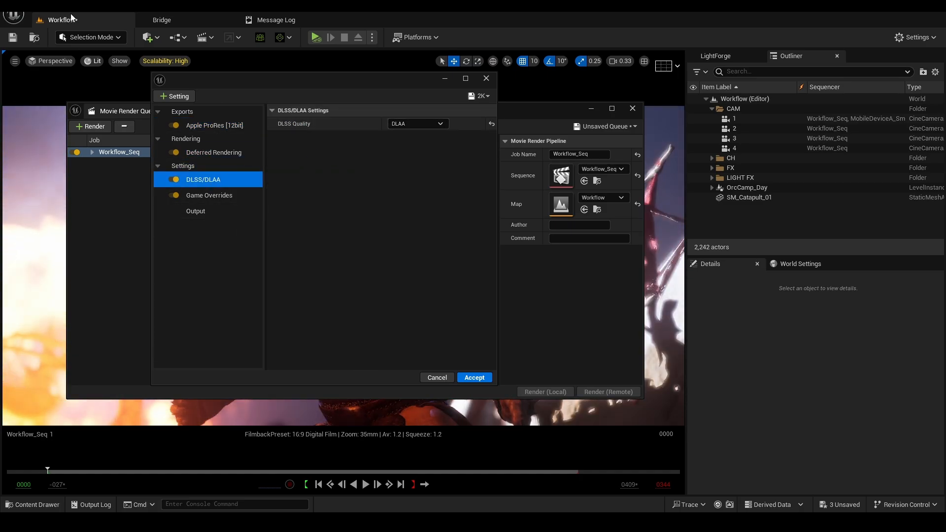
{"action": "left_click", "coordinate": [58, 7]}
{"action": "left_click", "coordinate": [114, 168]}
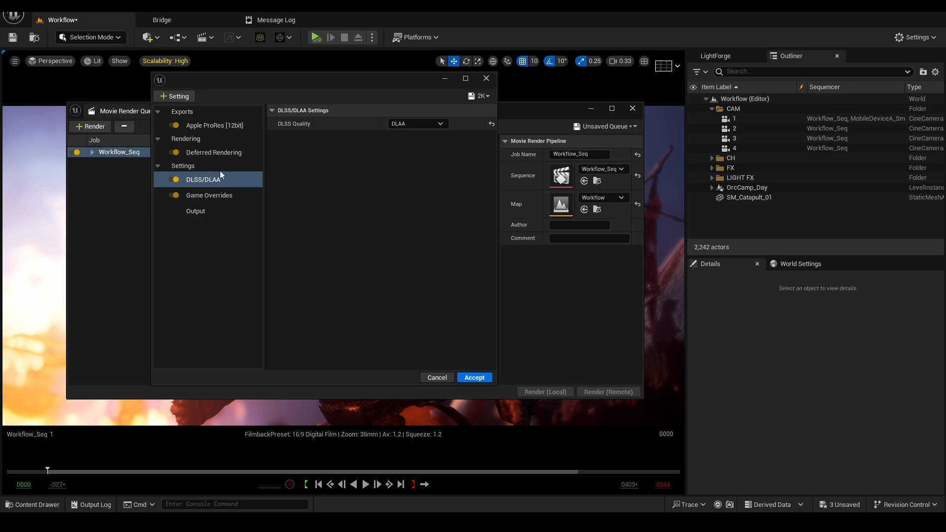
{"action": "type", "text": "dlss"}
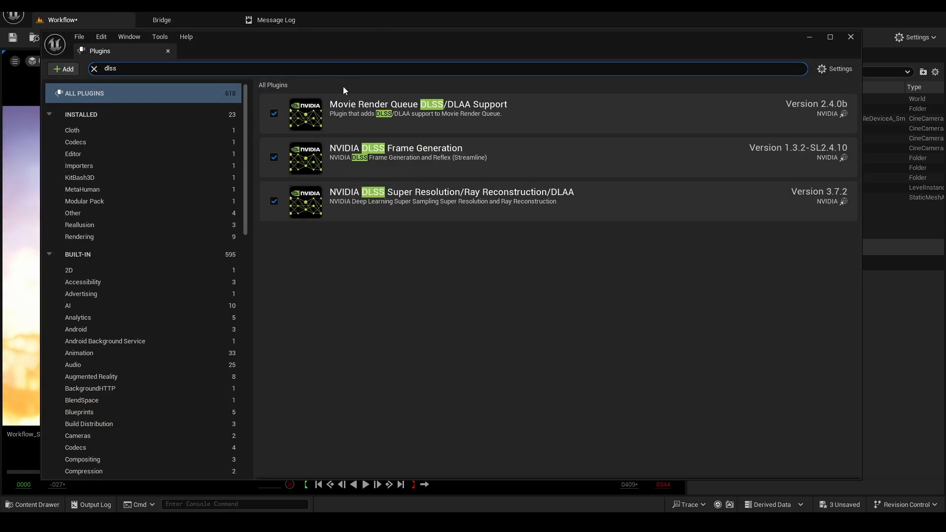
{"action": "left_click", "coordinate": [851, 37]}
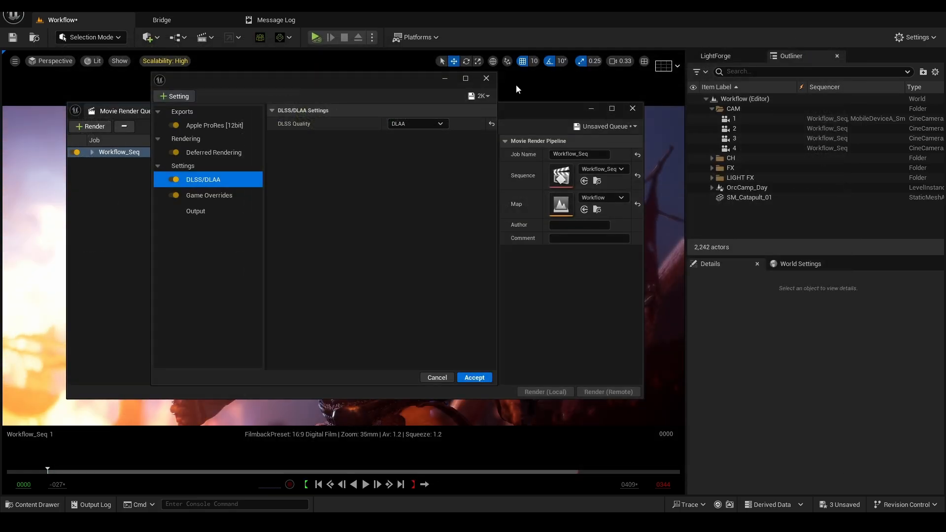
Review the Game Overrides and Output settings, accept the Workflow_Seq job configuration, and close the Movie Render Queue.
{"action": "left_click", "coordinate": [223, 197]}
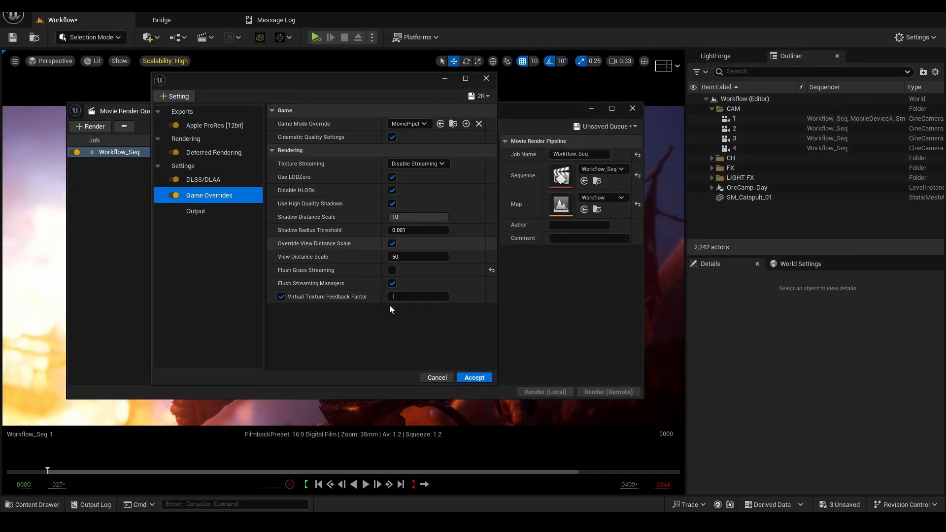
{"action": "left_click", "coordinate": [239, 213]}
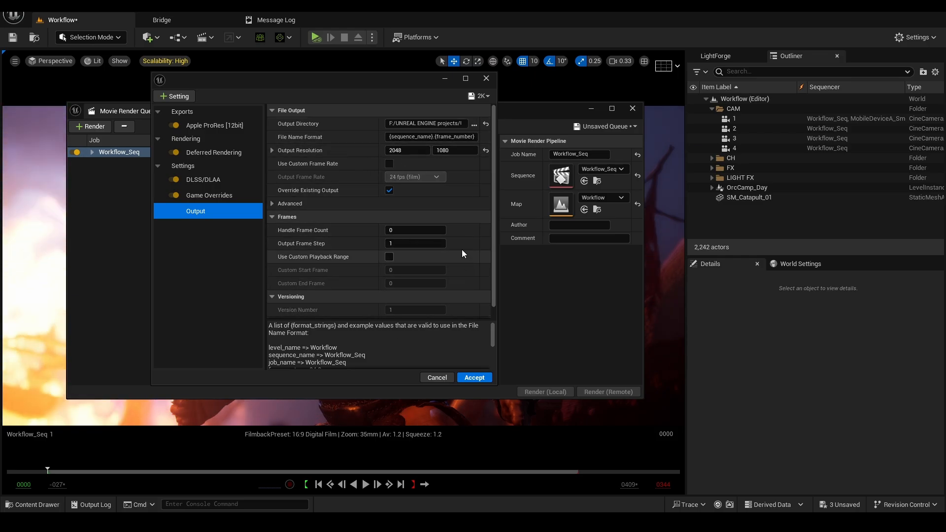
{"action": "left_click", "coordinate": [474, 378]}
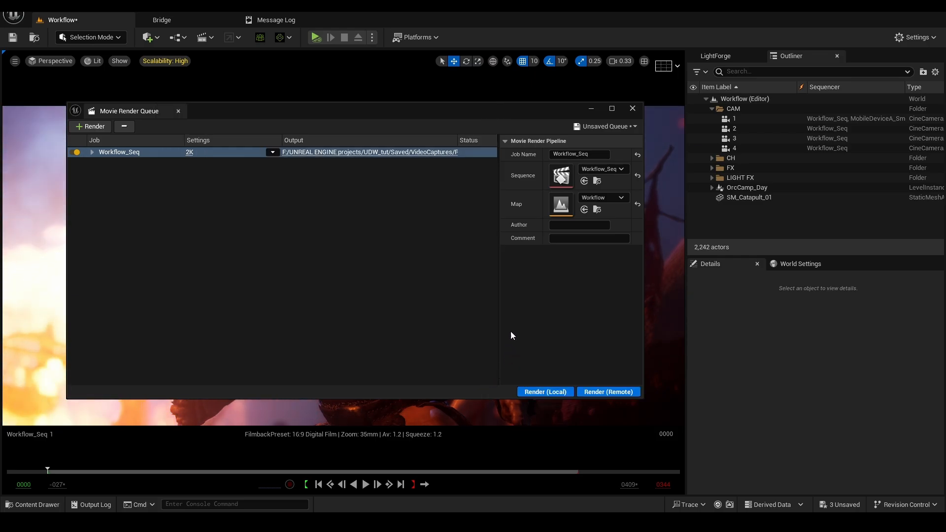
{"action": "left_click", "coordinate": [633, 109]}
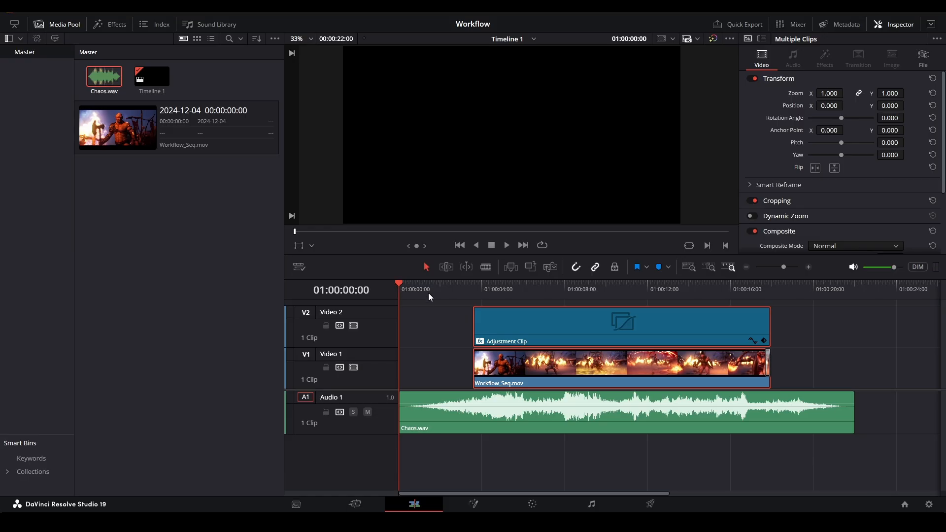
In DaVinci Resolve's Workflow project, enlarge the viewer, mute Audio 1, and place the playhead at 01:00:05:10 in Workflow_Seq.mov.
{"action": "left_click_drag", "start_coordinate": [433, 279], "coordinate": [445, 313]}
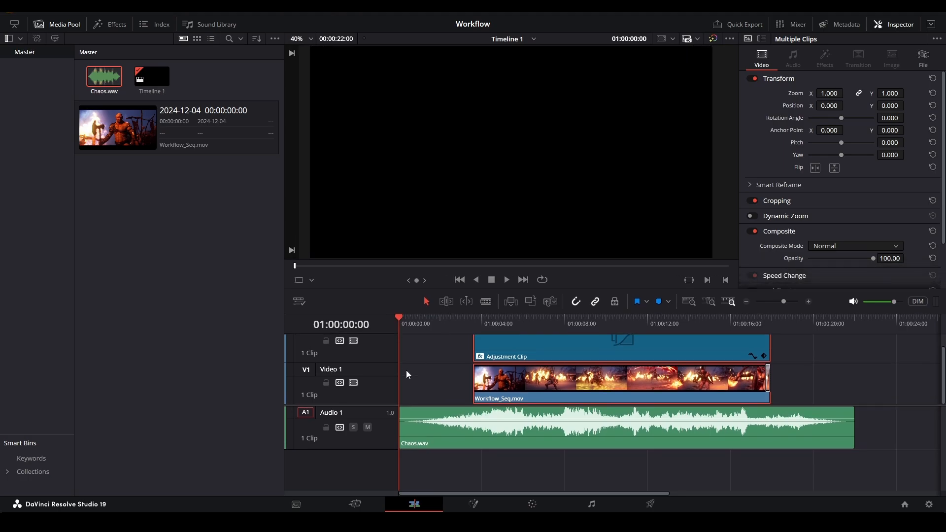
{"action": "left_click", "coordinate": [452, 359]}
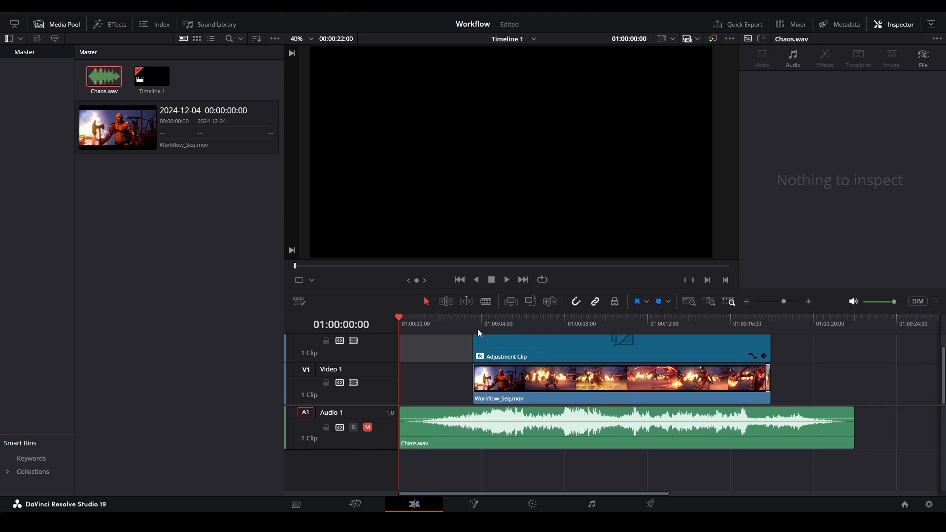
{"action": "left_click", "coordinate": [473, 323]}
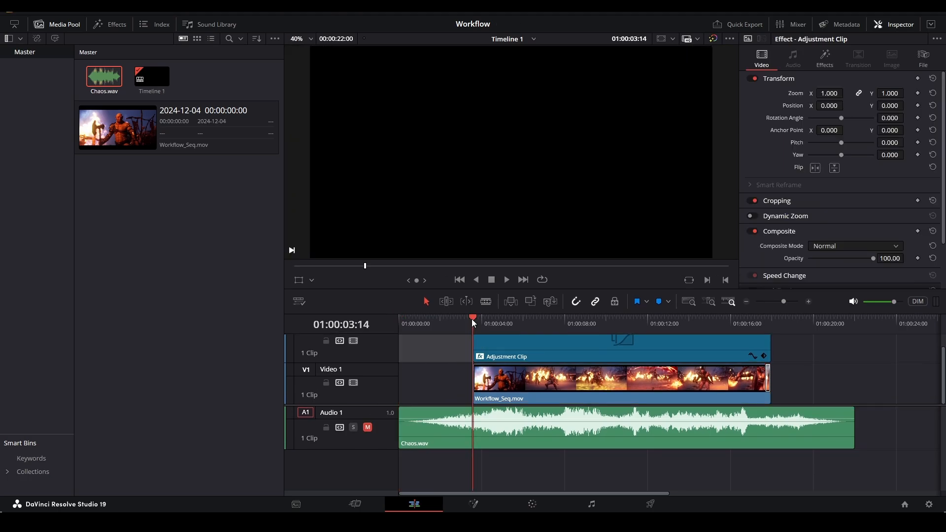
{"action": "left_click", "coordinate": [511, 323]}
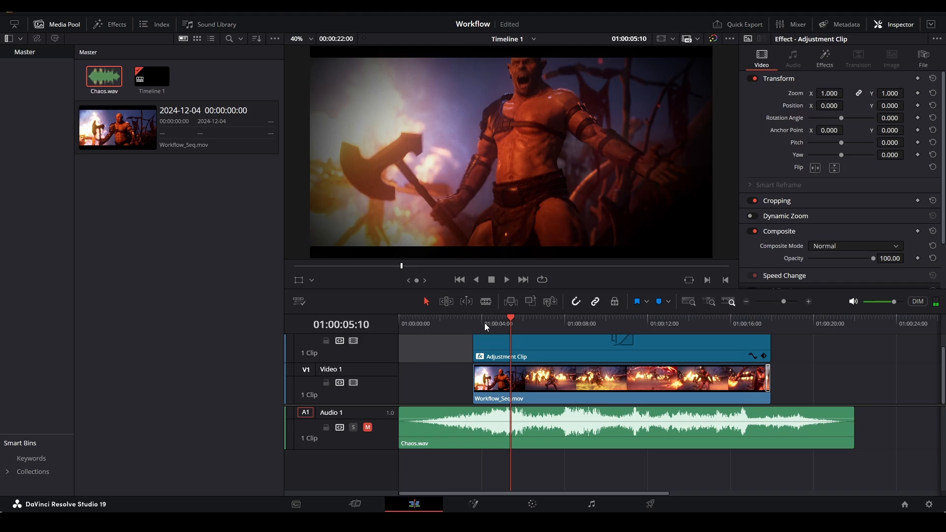
Disable the Video 2 track and play the opening of Workflow_Seq.mov without the Adjustment Clip, stopping at 01:00:07:01.
{"action": "left_click", "coordinate": [354, 341]}
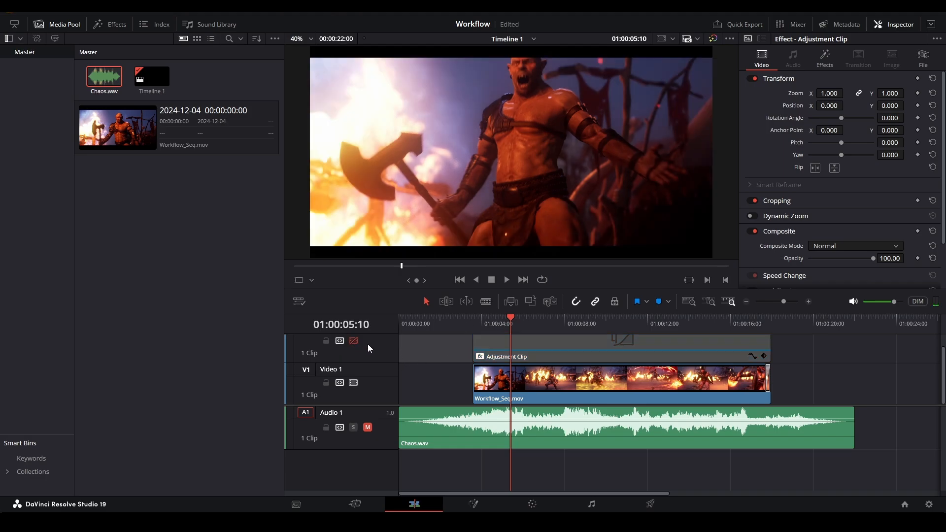
{"action": "left_click_drag", "start_coordinate": [487, 320], "coordinate": [476, 315]}
{"action": "key", "text": "space"}
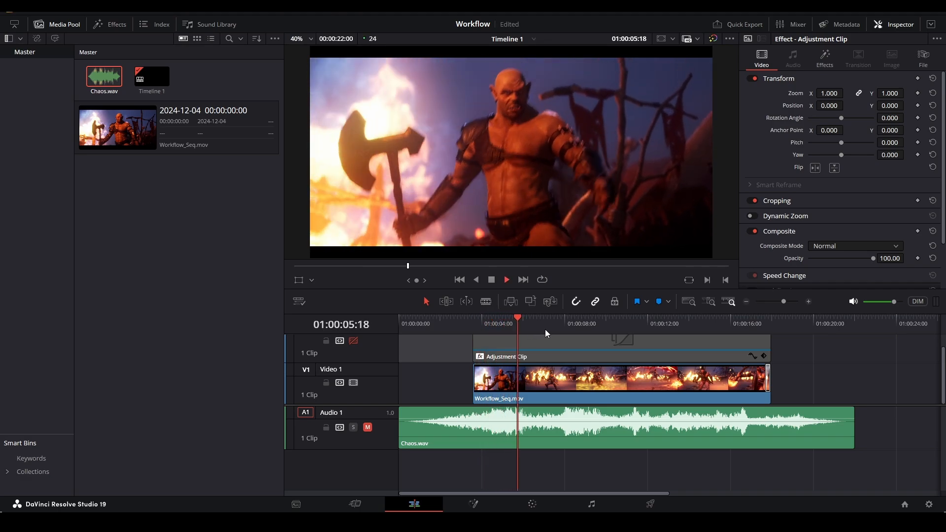
{"action": "key", "text": "space"}
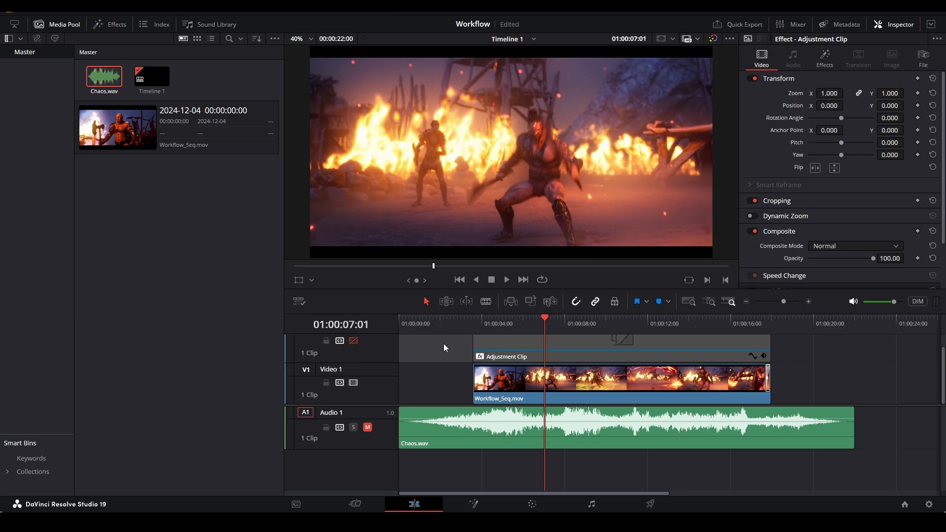
Turn off the Adjustment Clip's Light Rays, Lens Reflections, Film Grain, Sharpen and Vignette effects, and re-enable the Video 2 track.
{"action": "left_click", "coordinate": [520, 348]}
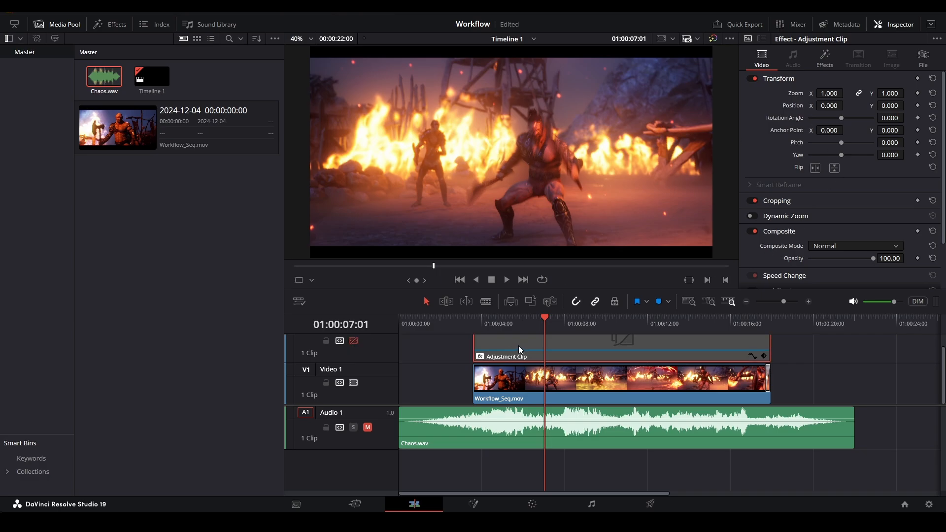
{"action": "left_click", "coordinate": [825, 58]}
{"action": "left_click", "coordinate": [787, 101]}
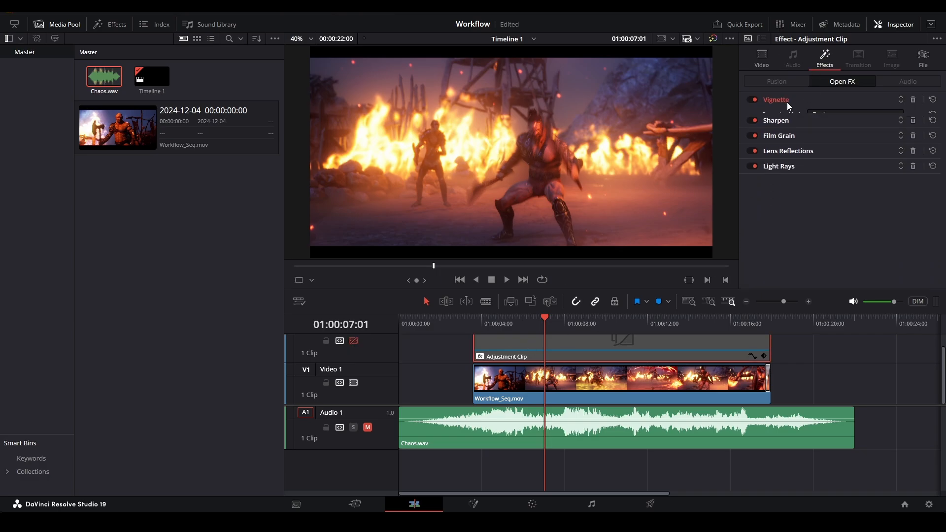
{"action": "left_click", "coordinate": [755, 161]}
{"action": "left_click", "coordinate": [754, 145]}
{"action": "left_click", "coordinate": [753, 130]}
{"action": "left_click", "coordinate": [754, 115]}
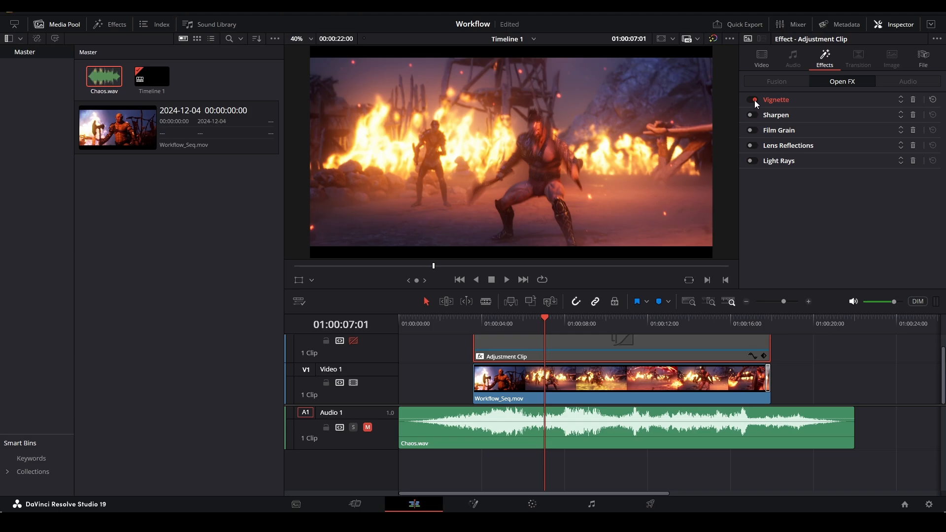
{"action": "left_click", "coordinate": [753, 100]}
{"action": "left_click", "coordinate": [354, 340]}
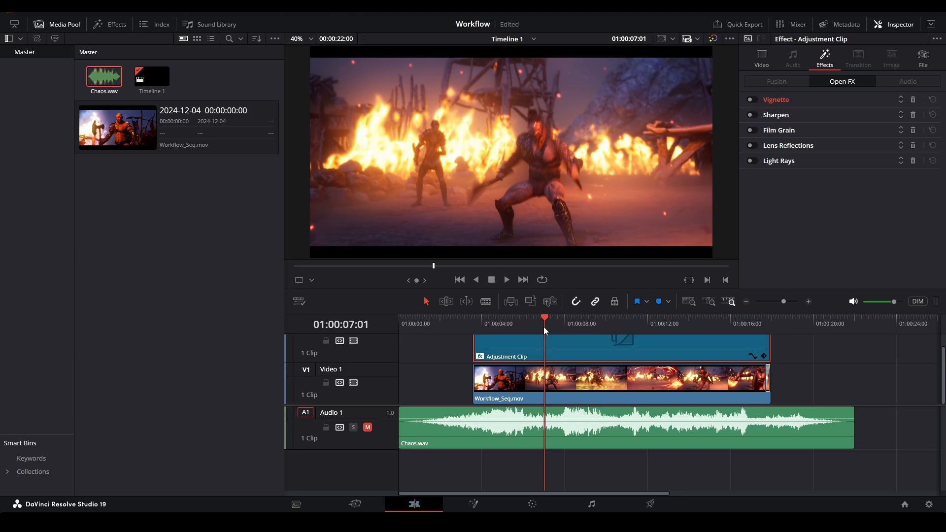
At 01:00:06:22, turn on the Adjustment Clip's Vignette, and toggle Sharpen to compare its effect, leaving it on.
{"action": "left_click_drag", "start_coordinate": [524, 321], "coordinate": [542, 321]}
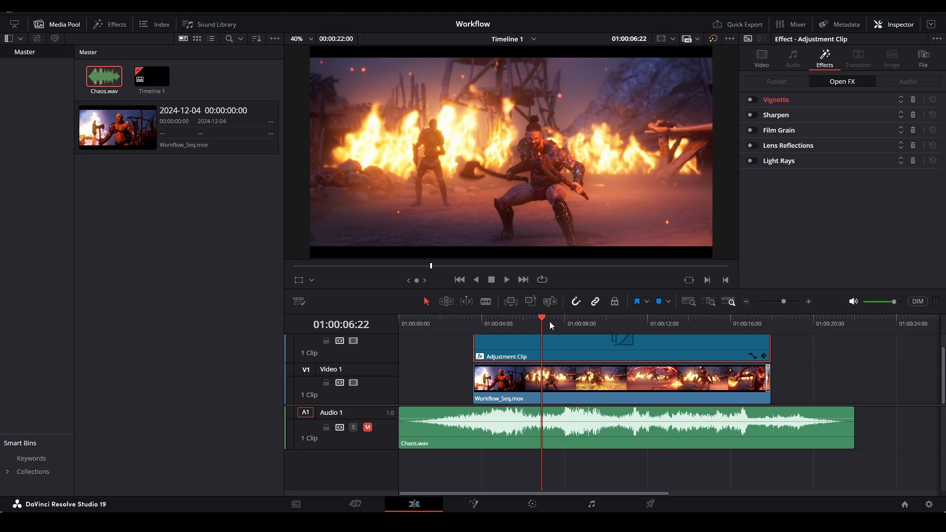
{"action": "left_click", "coordinate": [752, 98]}
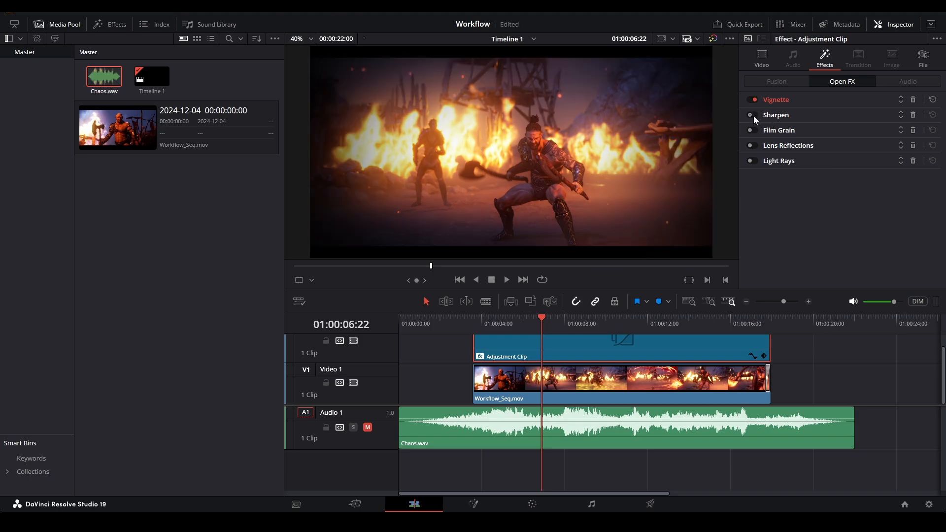
{"action": "left_click", "coordinate": [752, 115]}
{"action": "left_click", "coordinate": [752, 114]}
{"action": "left_click", "coordinate": [752, 115]}
{"action": "left_click", "coordinate": [752, 115]}
{"action": "left_click", "coordinate": [752, 114]}
Turn on Film Grain with the 16mm 500T preset, preview the grain alone with Grain Only, and collapse its settings.
{"action": "left_click", "coordinate": [753, 131]}
{"action": "left_click", "coordinate": [786, 131]}
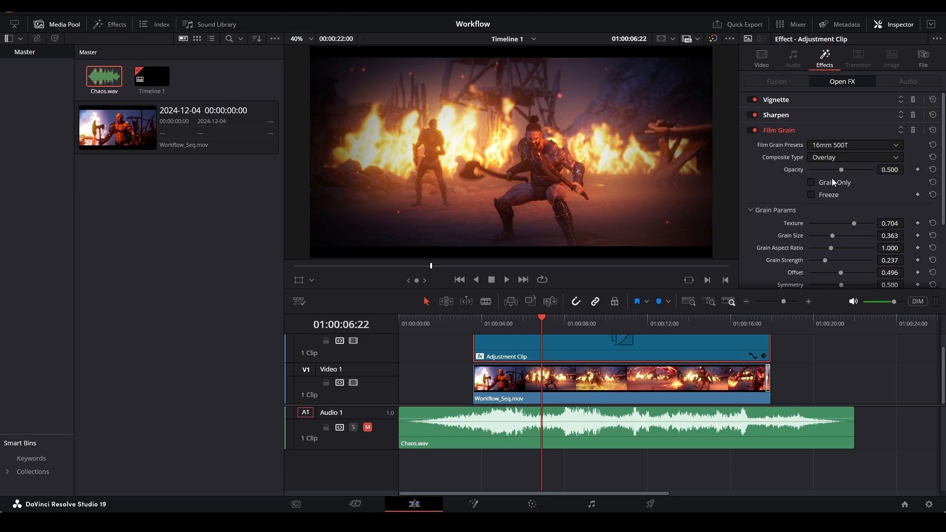
{"action": "left_click", "coordinate": [812, 184]}
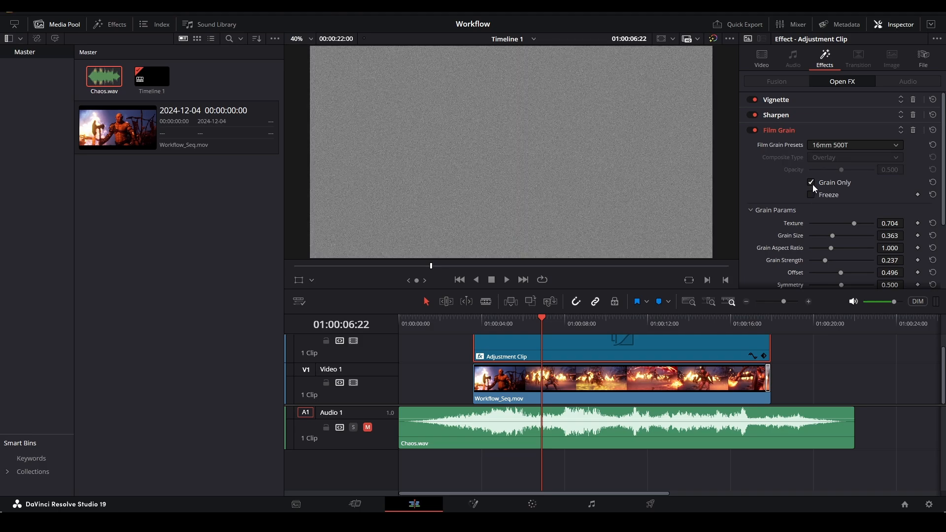
{"action": "left_click", "coordinate": [812, 184]}
{"action": "left_click", "coordinate": [786, 131]}
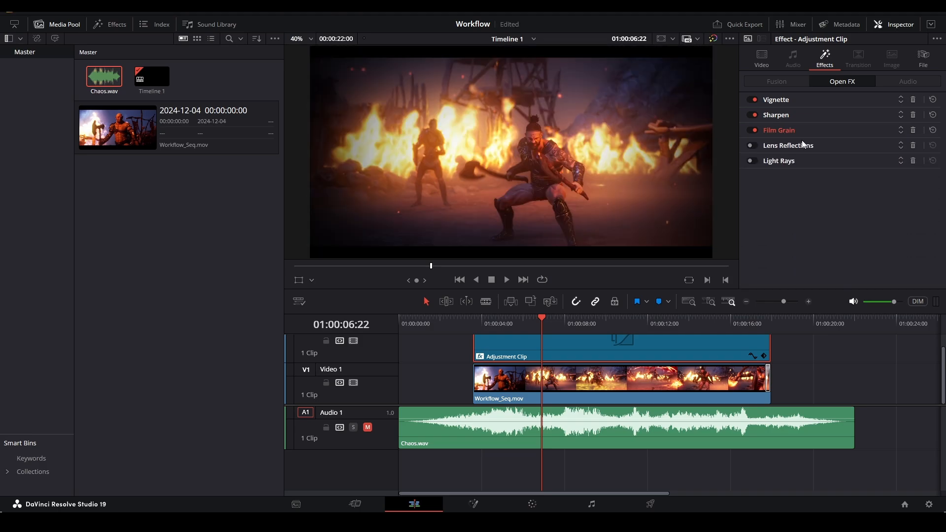
Toggle Lens Reflections on the Adjustment Clip to compare its effect, leave it on, and turn on Light Rays.
{"action": "left_click", "coordinate": [757, 147]}
{"action": "left_click", "coordinate": [757, 148]}
{"action": "left_click", "coordinate": [758, 149]}
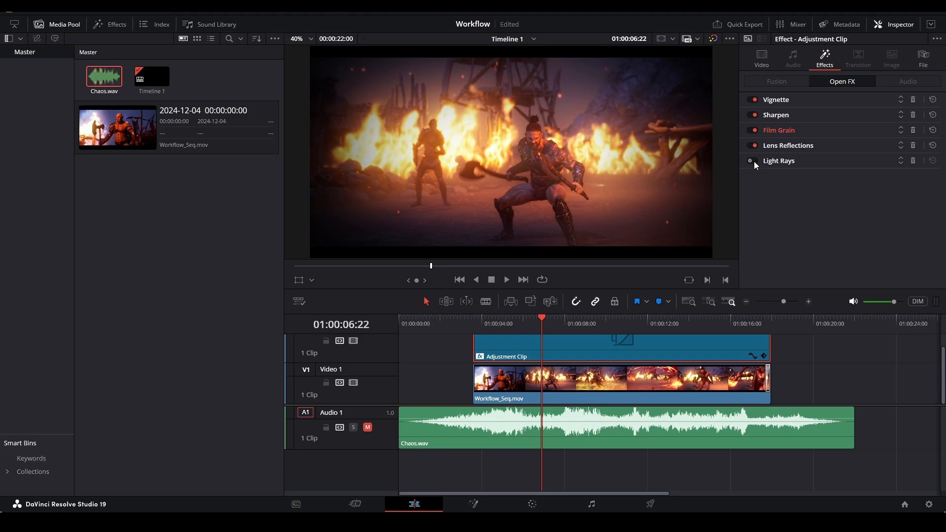
{"action": "left_click", "coordinate": [751, 161]}
Scrub through the graded clip to 01:00:17:07, return the playhead to 01:00:03:17, and unmute Audio 1.
{"action": "left_click_drag", "start_coordinate": [554, 319], "coordinate": [566, 350]}
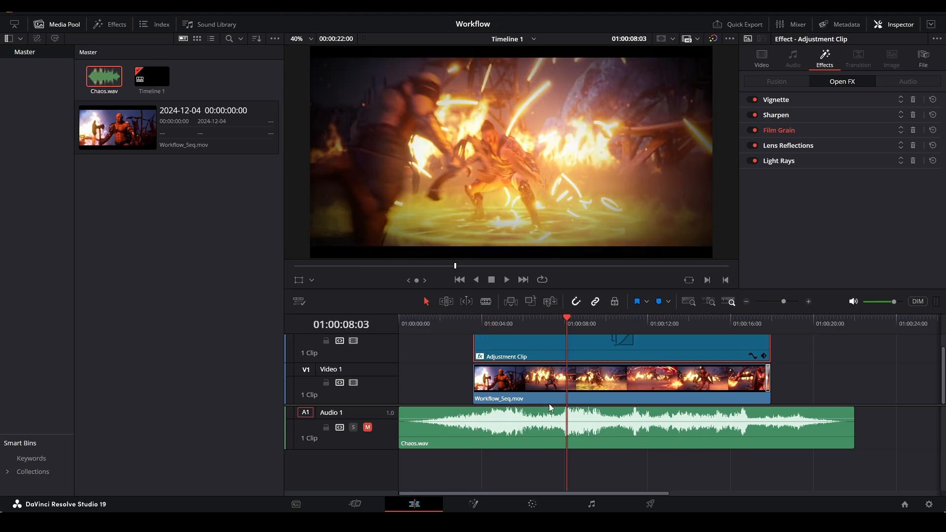
{"action": "left_click_drag", "start_coordinate": [634, 326], "coordinate": [757, 337]}
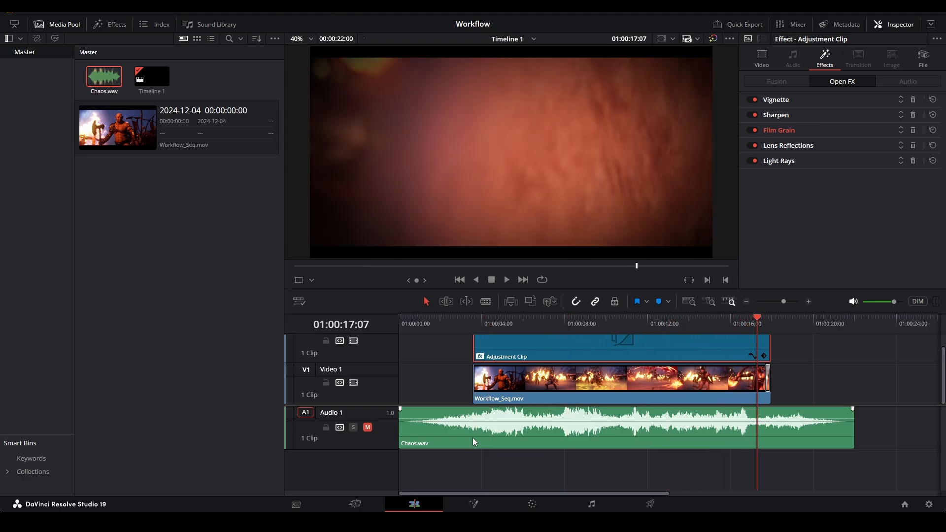
{"action": "left_click", "coordinate": [554, 325]}
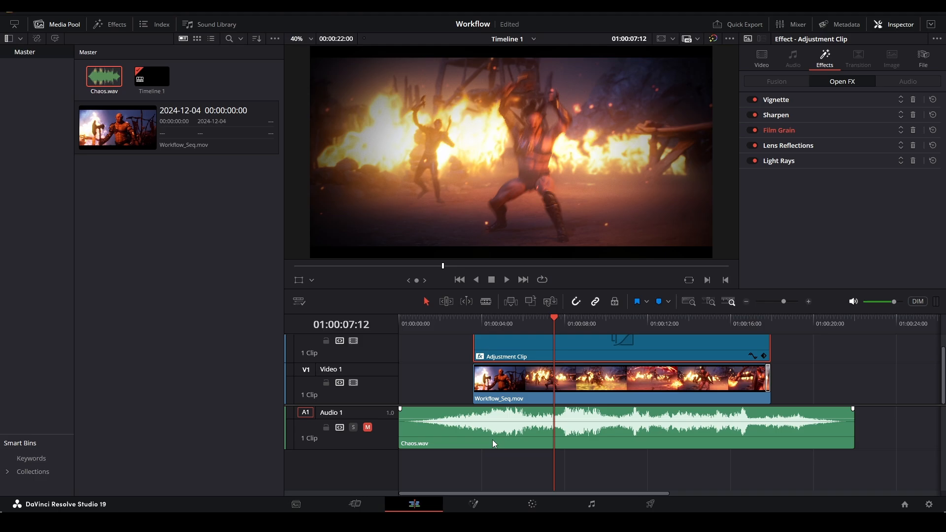
{"action": "left_click", "coordinate": [476, 318]}
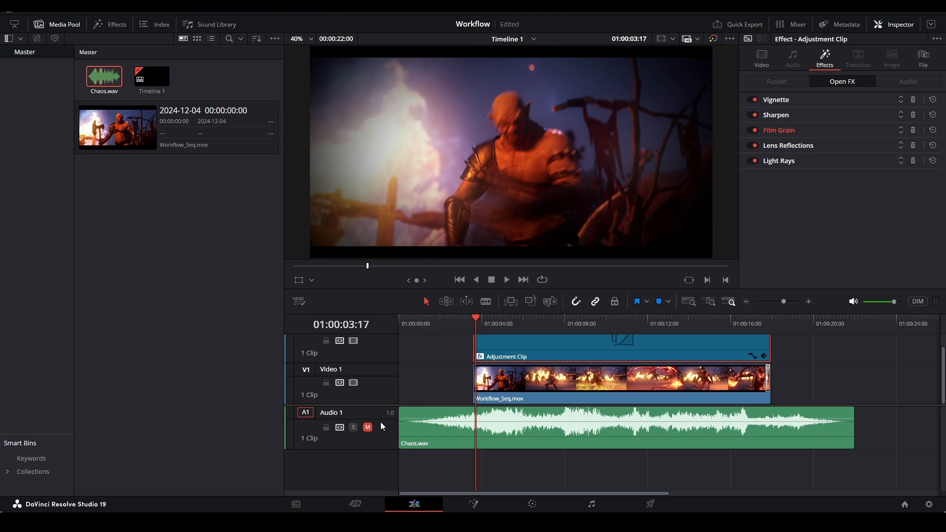
{"action": "left_click", "coordinate": [368, 428]}
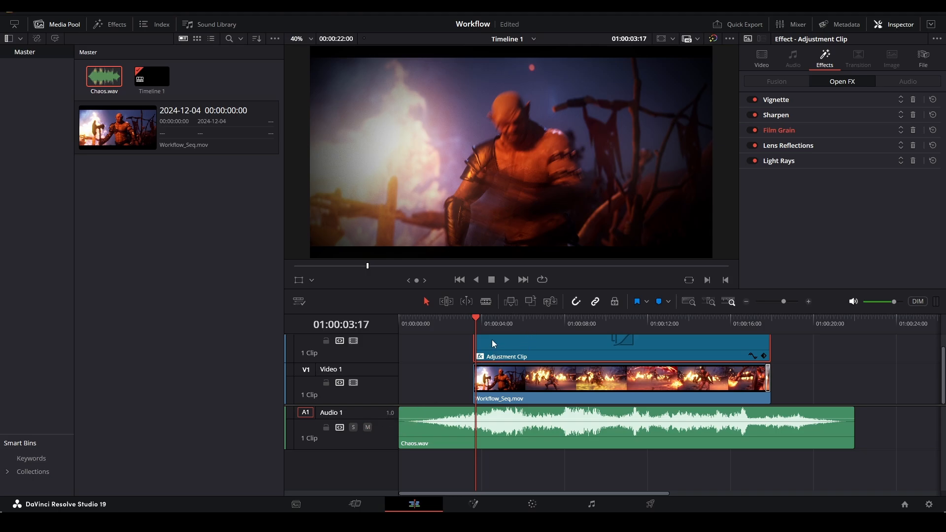
Play the graded timeline with its audio from just before the video clip starts, and save the project.
{"action": "left_click", "coordinate": [468, 321]}
{"action": "key", "text": "space"}
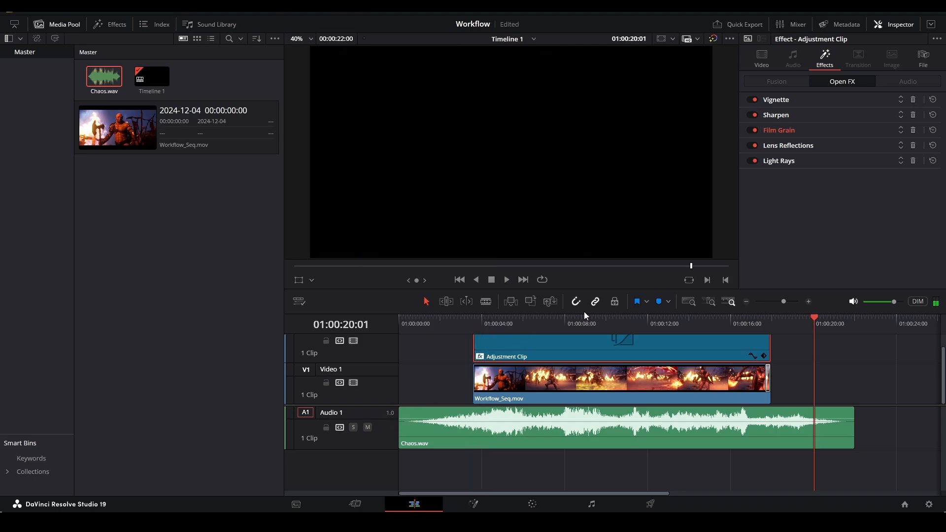
{"action": "key", "text": "ctrl+s"}
Switch to the Deliver page and load the YT4K render preset for Timeline 1.
{"action": "left_click", "coordinate": [651, 503]}
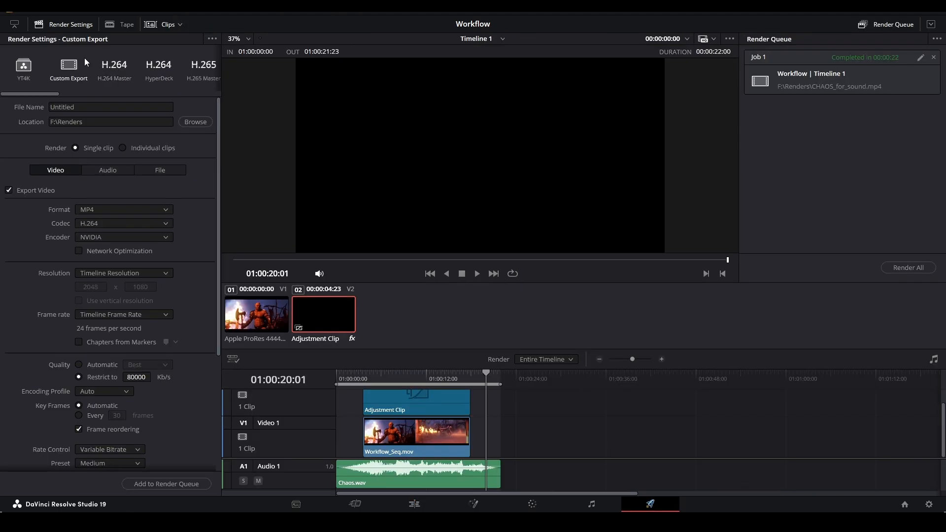
{"action": "left_click", "coordinate": [24, 66]}
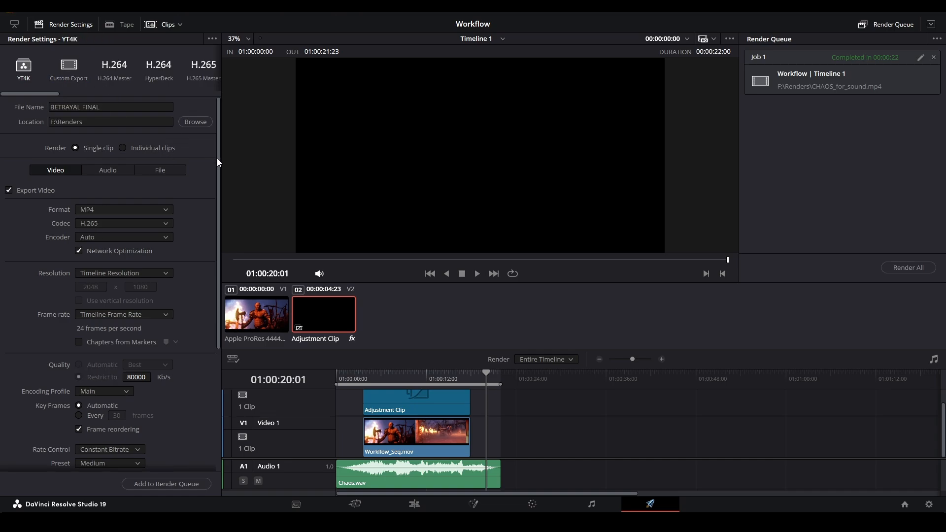
Examine the resolution choices in the YT4K render settings, up to 7680 x 4320 8K Ultra HD, keeping Timeline Resolution.
{"action": "left_click_drag", "start_coordinate": [217, 159], "coordinate": [215, 232]}
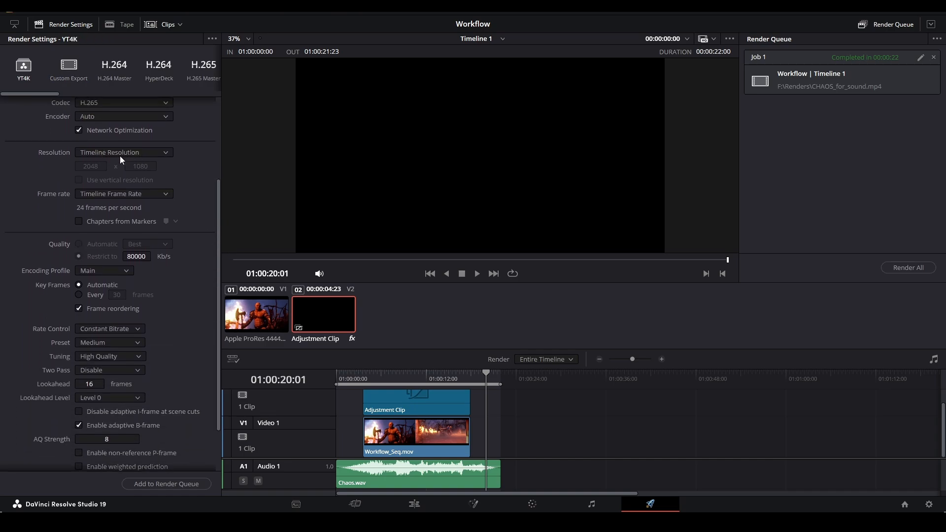
{"action": "left_click", "coordinate": [154, 152]}
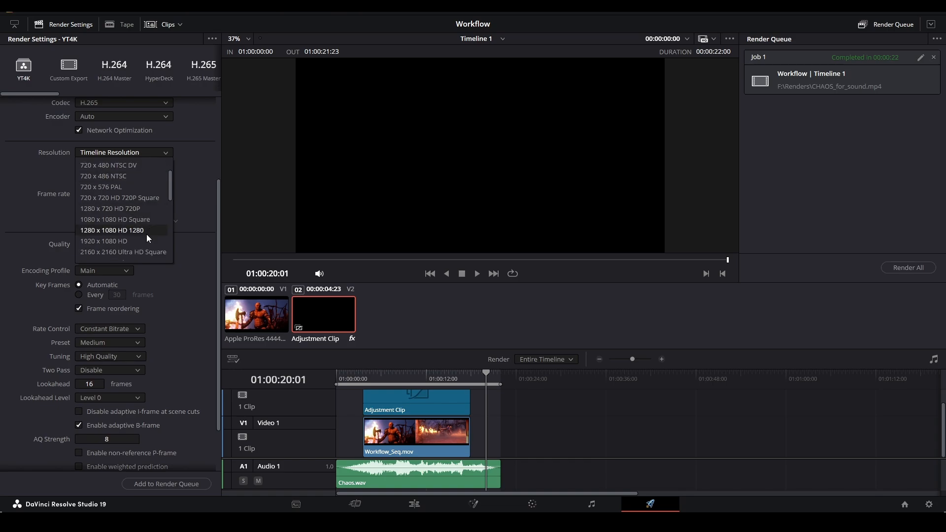
{"action": "scroll", "coordinate": [147, 234], "scroll_direction": "down", "scroll_amount": 1}
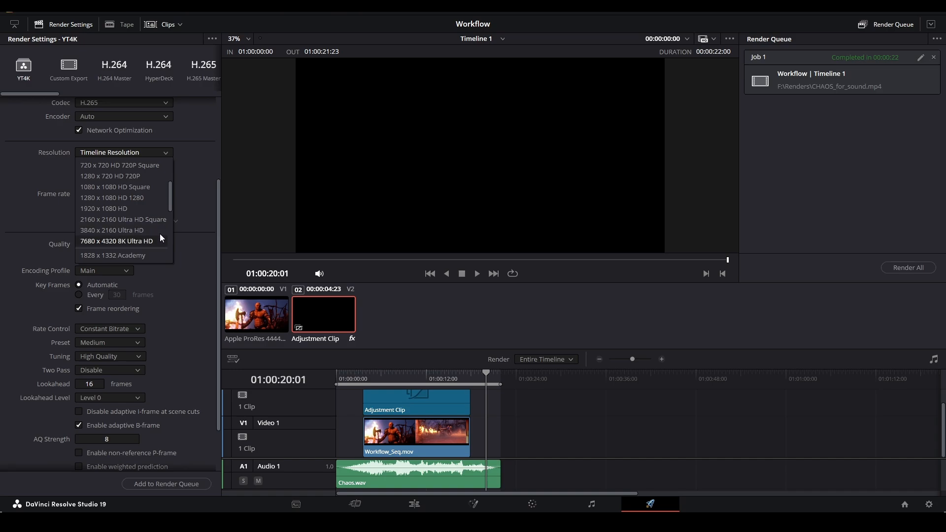
{"action": "left_click", "coordinate": [22, 198]}
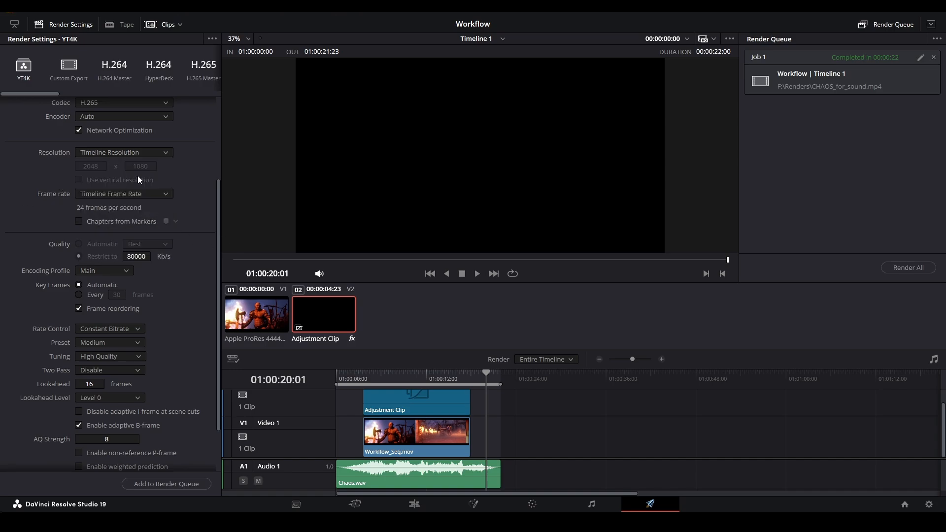